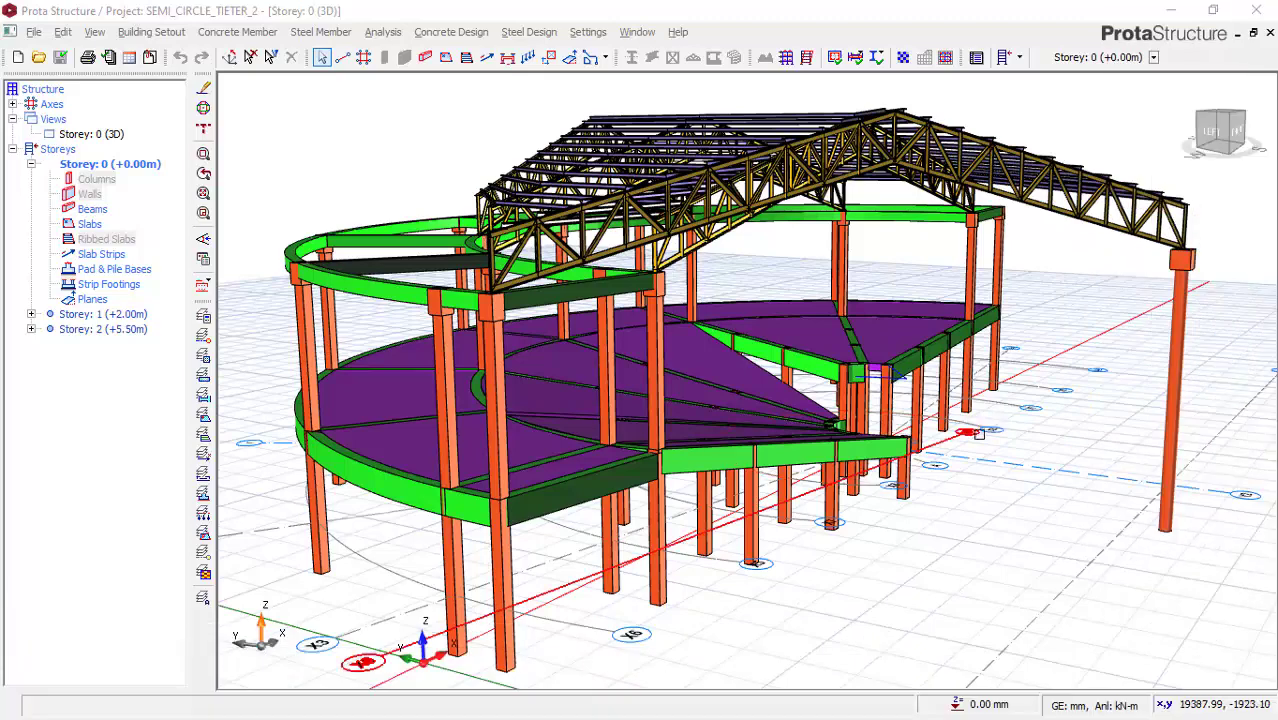
- Orbit and zoom the ground-storey 3D model to inspect it from the left
{"action": "mouse_move", "coordinate": [703, 462]}
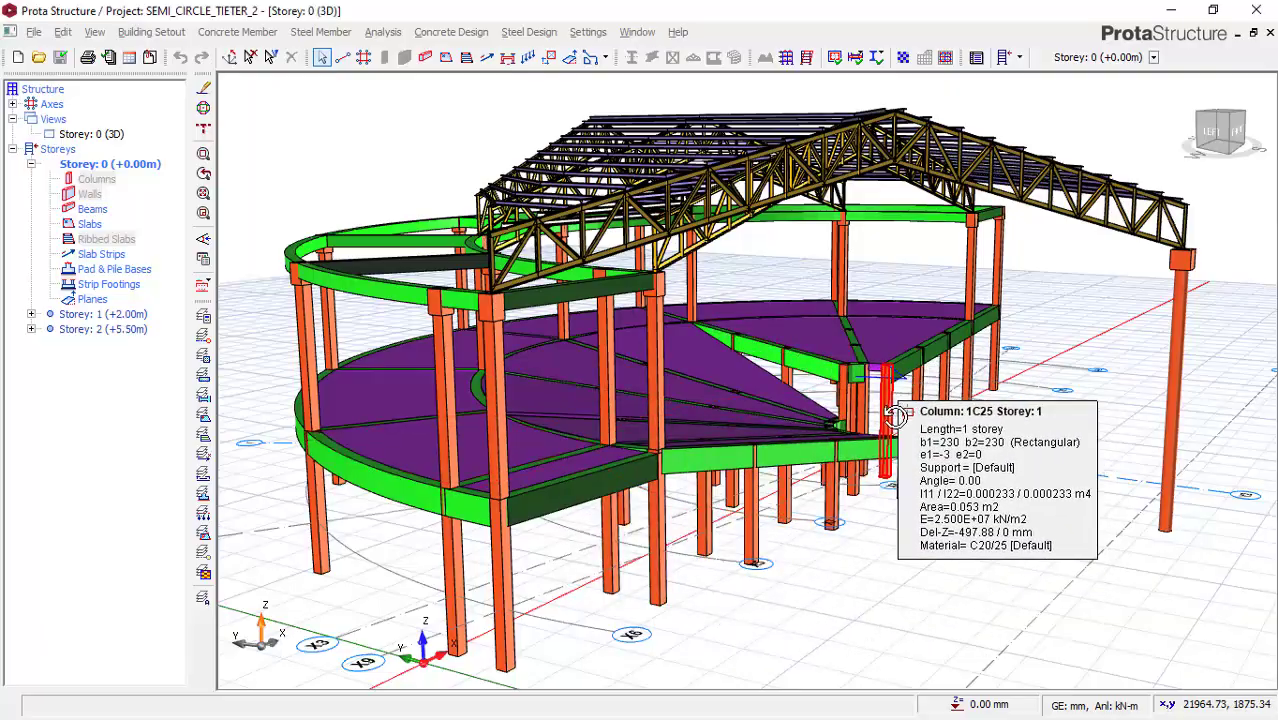
{"action": "mouse_move", "coordinate": [876, 437]}
{"action": "middle_mouse_down"}
{"action": "mouse_move", "coordinate": [889, 422]}
{"action": "mouse_move", "coordinate": [844, 411]}
{"action": "mouse_move", "coordinate": [824, 386]}
{"action": "mouse_move", "coordinate": [884, 386]}
{"action": "middle_mouse_up"}
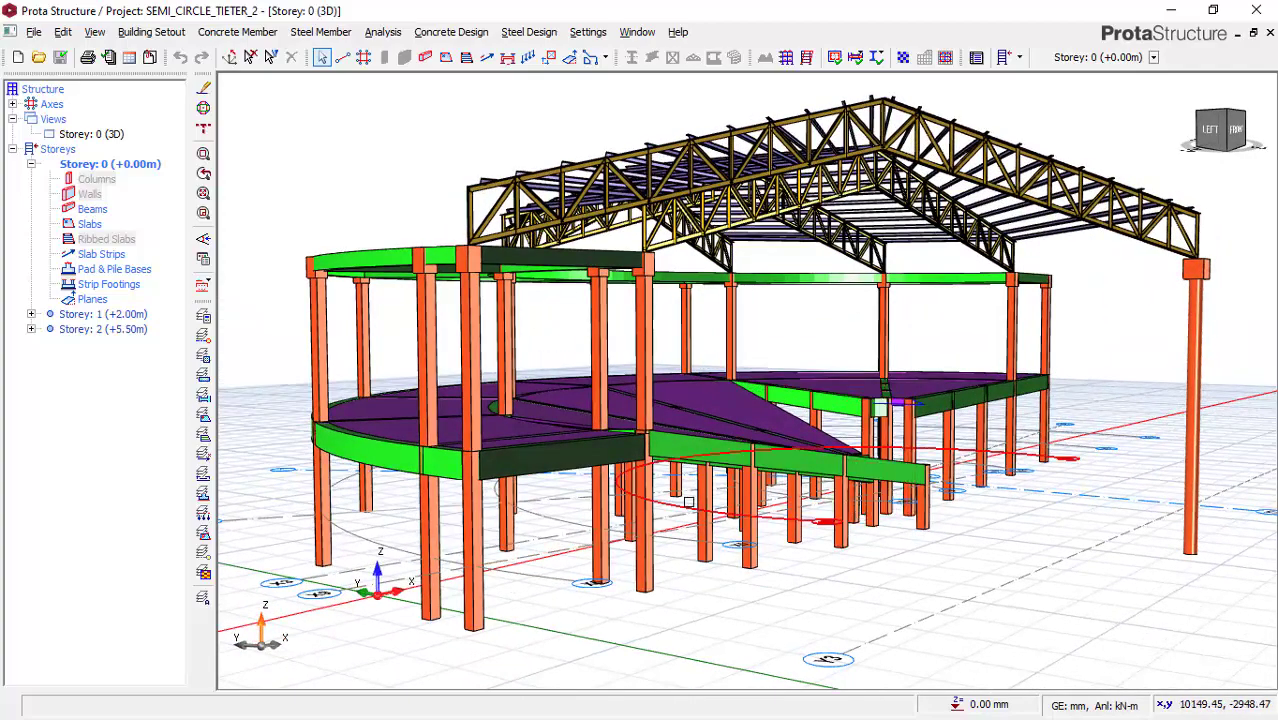
{"action": "mouse_move", "coordinate": [868, 470]}
{"action": "middle_mouse_down"}
{"action": "mouse_move", "coordinate": [785, 476]}
{"action": "mouse_move", "coordinate": [860, 472]}
{"action": "mouse_move", "coordinate": [840, 492]}
{"action": "mouse_move", "coordinate": [860, 520]}
{"action": "middle_mouse_up"}
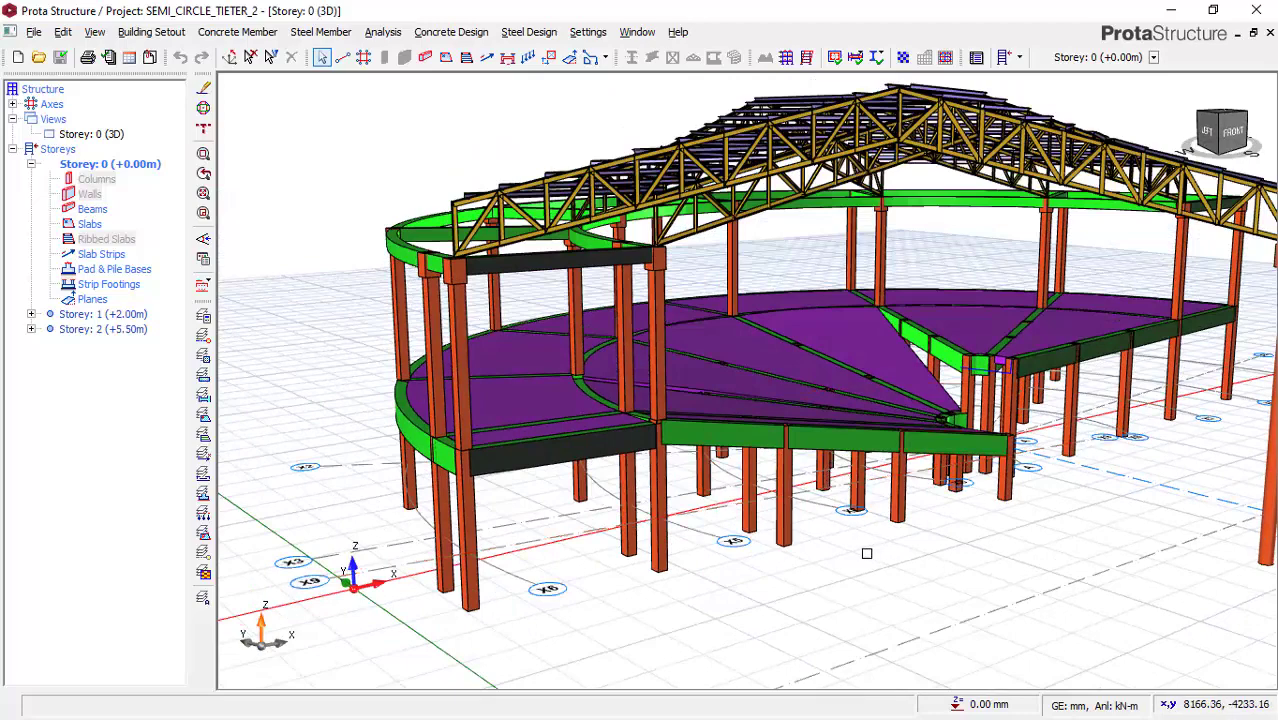
{"action": "scroll", "coordinate": [836, 505], "scroll_direction": "up", "scroll_amount": 2}
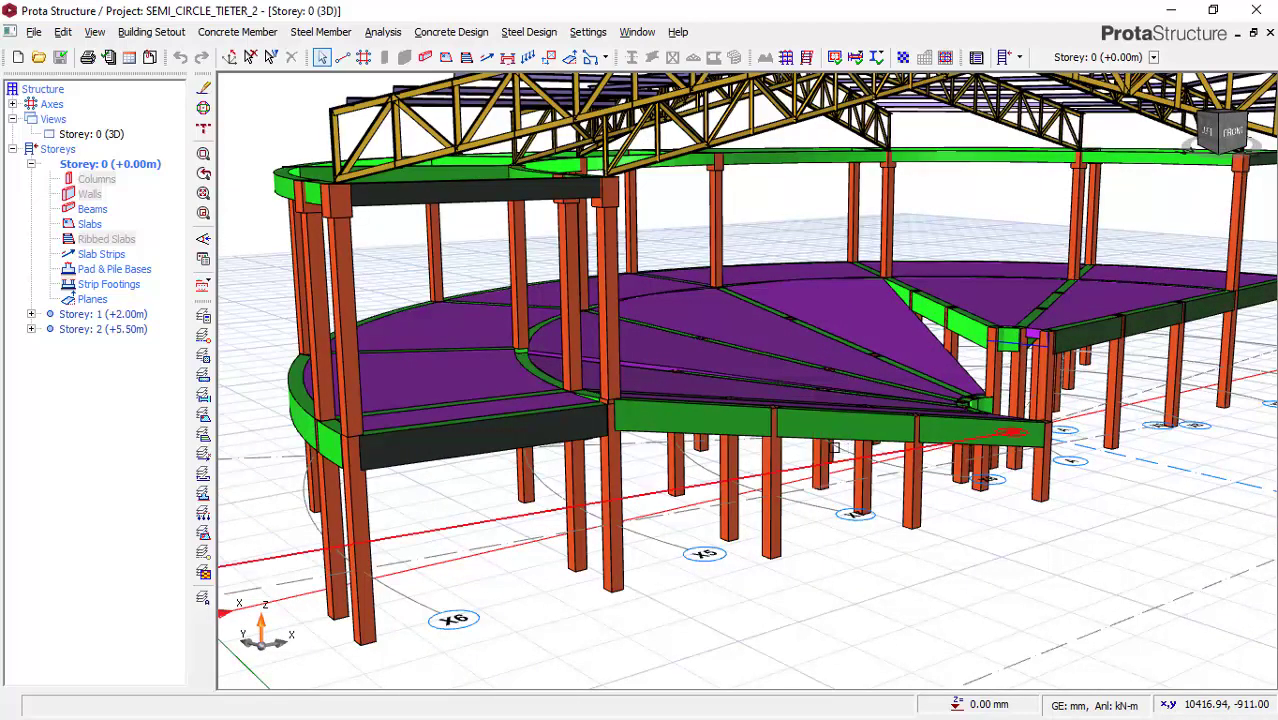
{"action": "scroll", "coordinate": [840, 480], "scroll_direction": "down", "scroll_amount": 3}
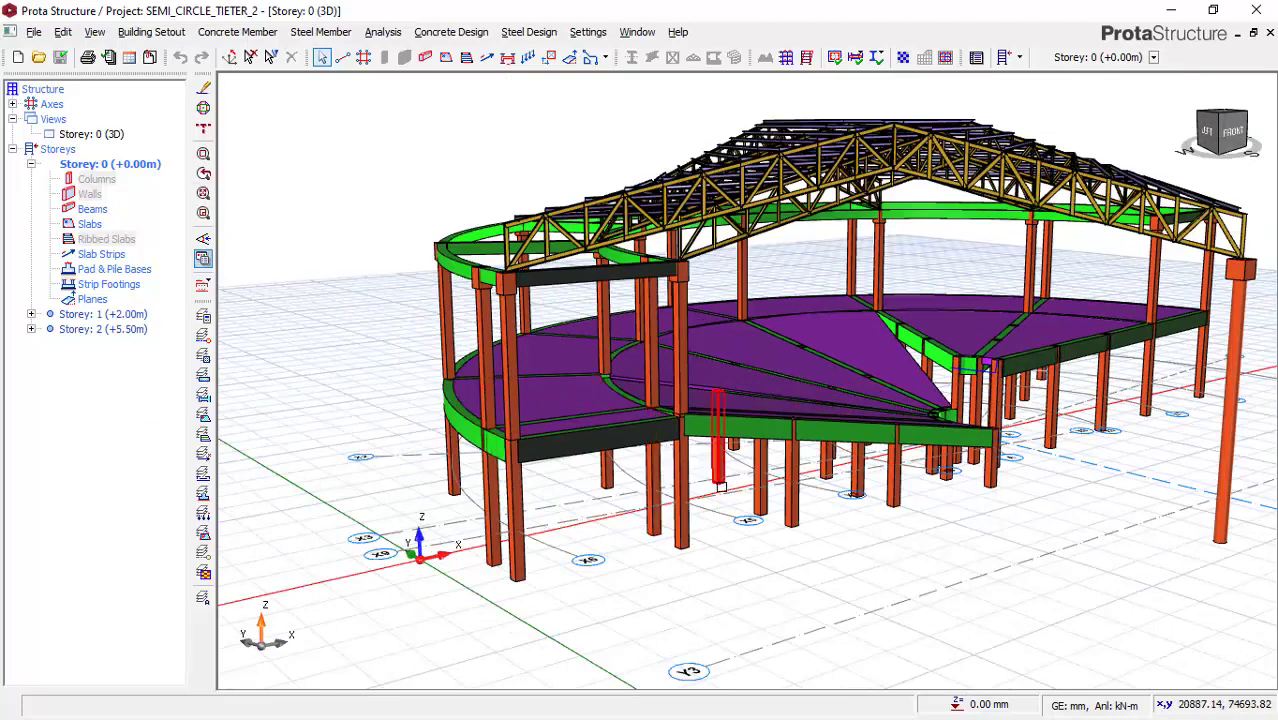
- Show Storey 0 as a plan of the semicircular grid with its 230x230 columns
{"action": "left_click", "coordinate": [100, 136]}
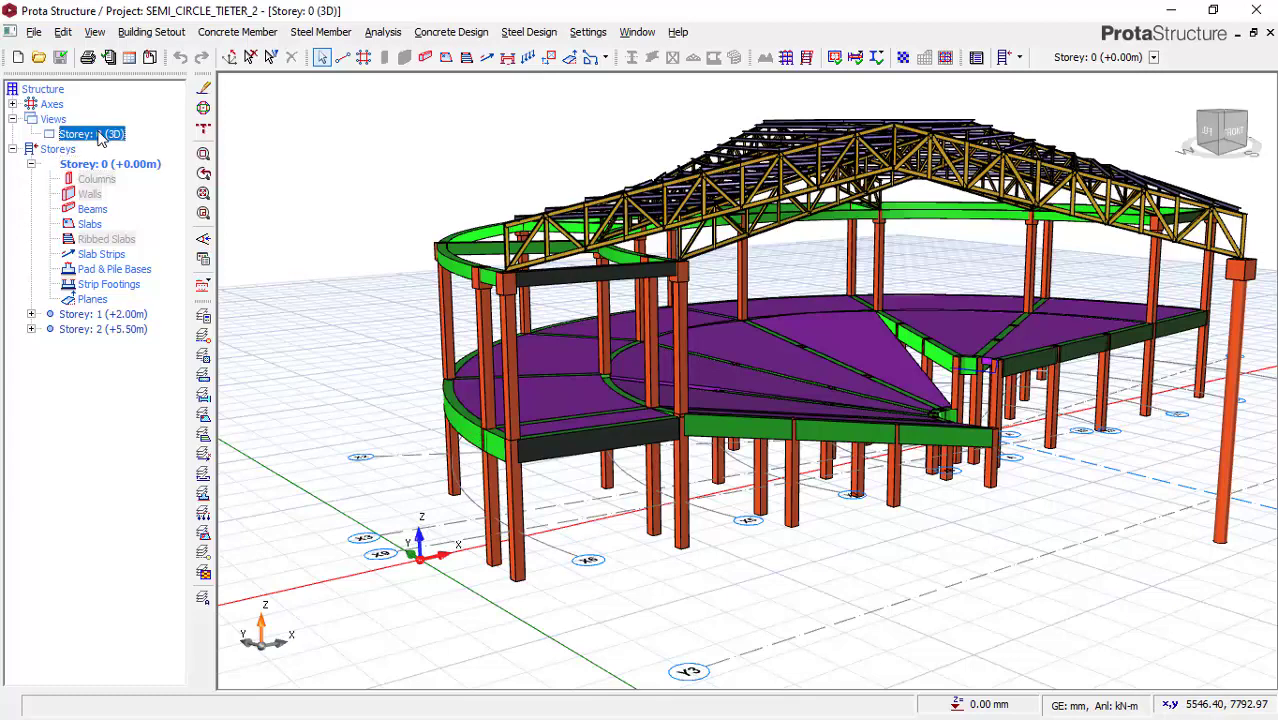
{"action": "right_click", "coordinate": [105, 138]}
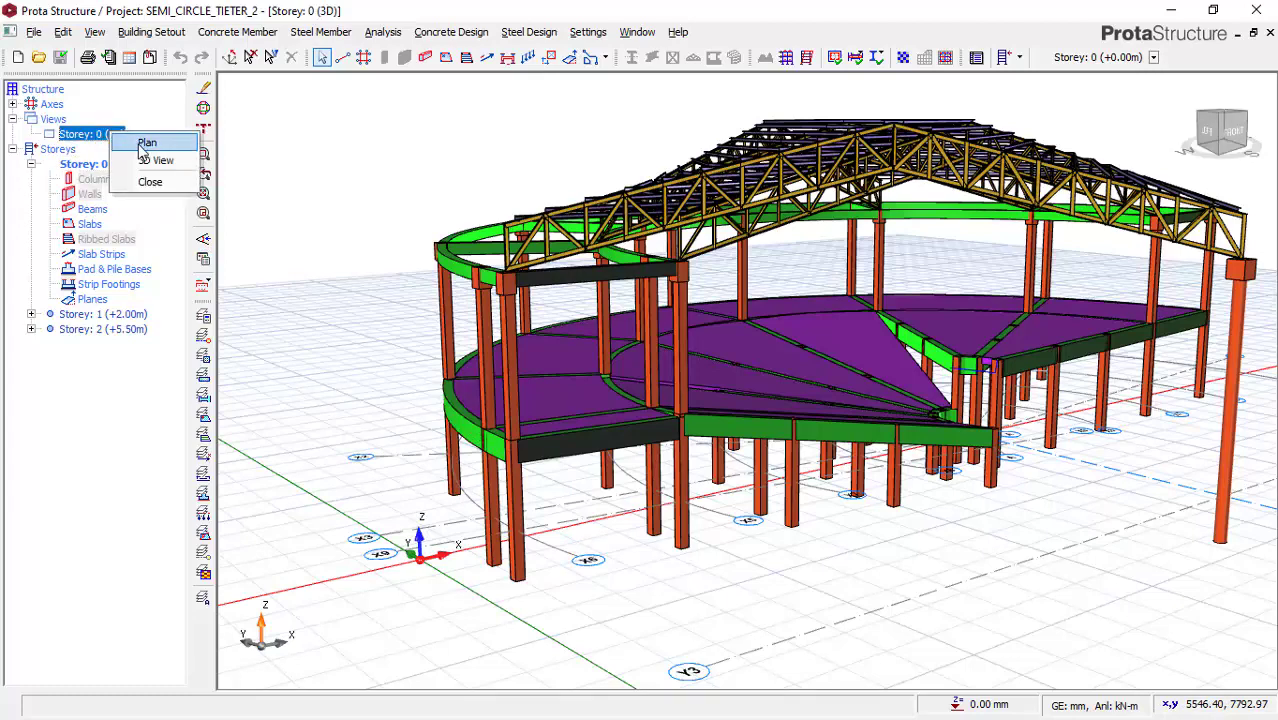
{"action": "left_click", "coordinate": [141, 141]}
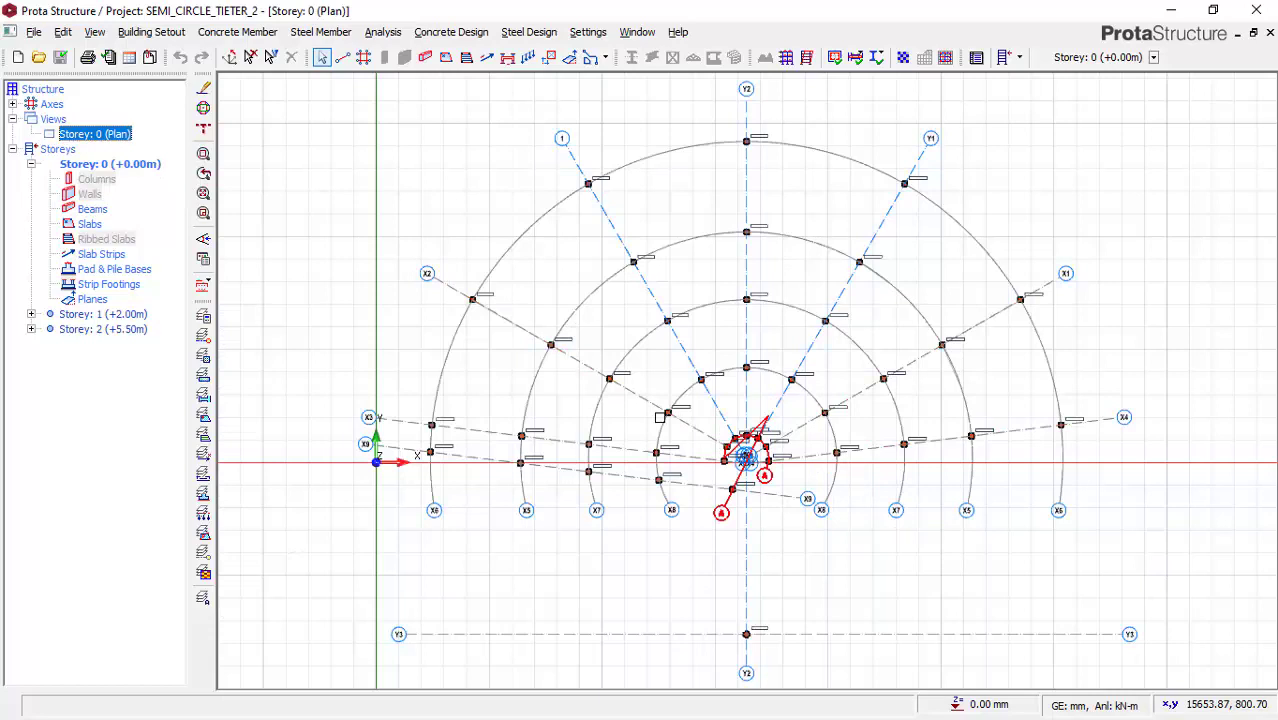
{"action": "scroll", "coordinate": [739, 194], "scroll_direction": "up", "scroll_amount": 1}
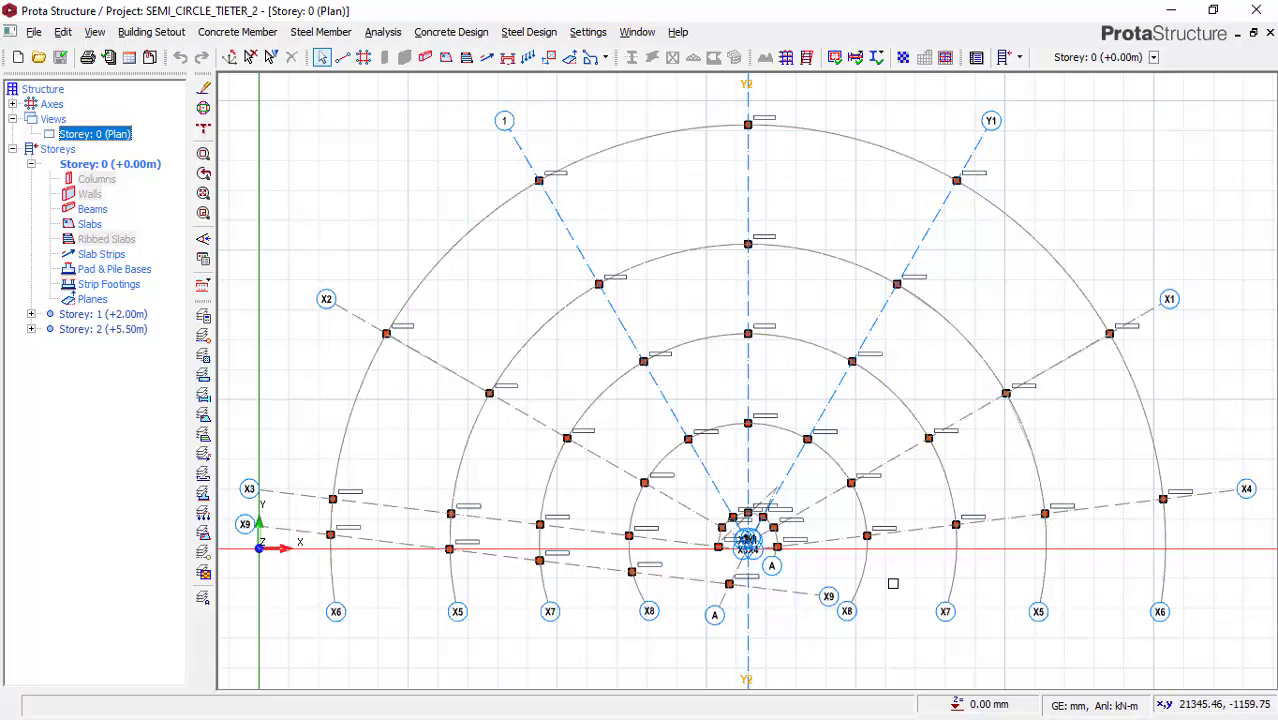
{"action": "scroll", "coordinate": [690, 264], "scroll_direction": "down", "scroll_amount": 2}
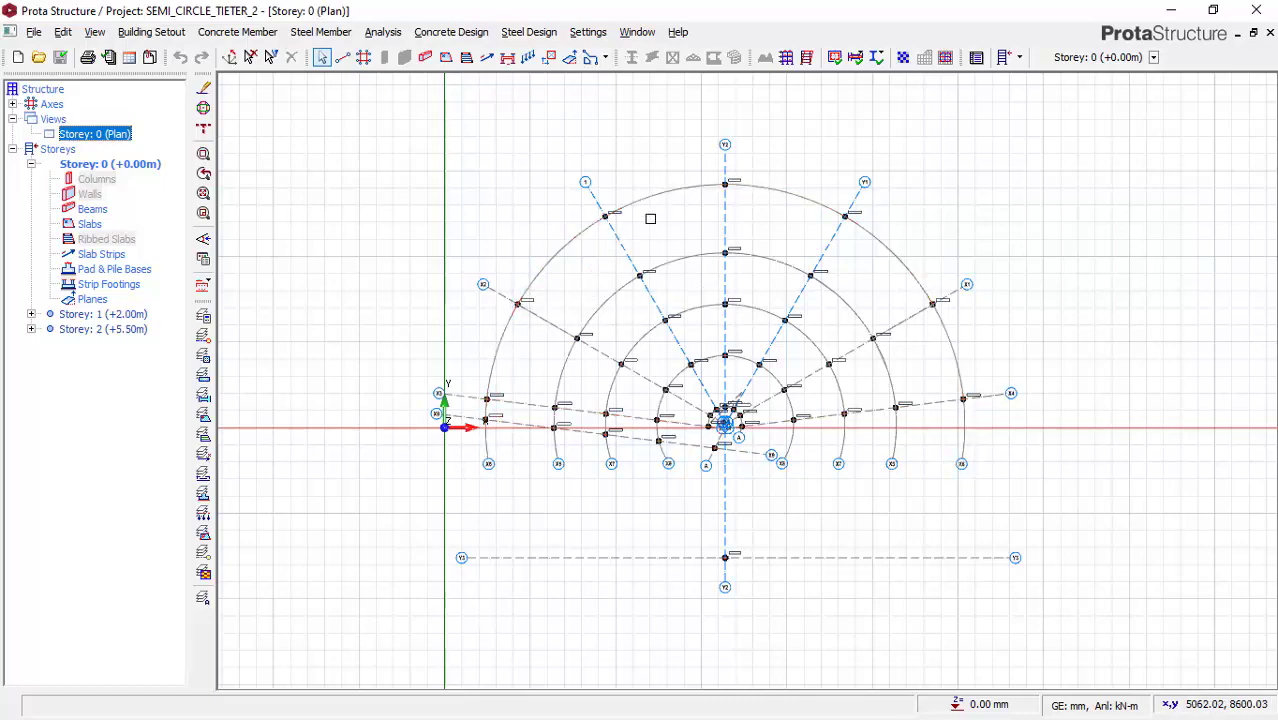
{"action": "scroll", "coordinate": [668, 195], "scroll_direction": "up", "scroll_amount": 2}
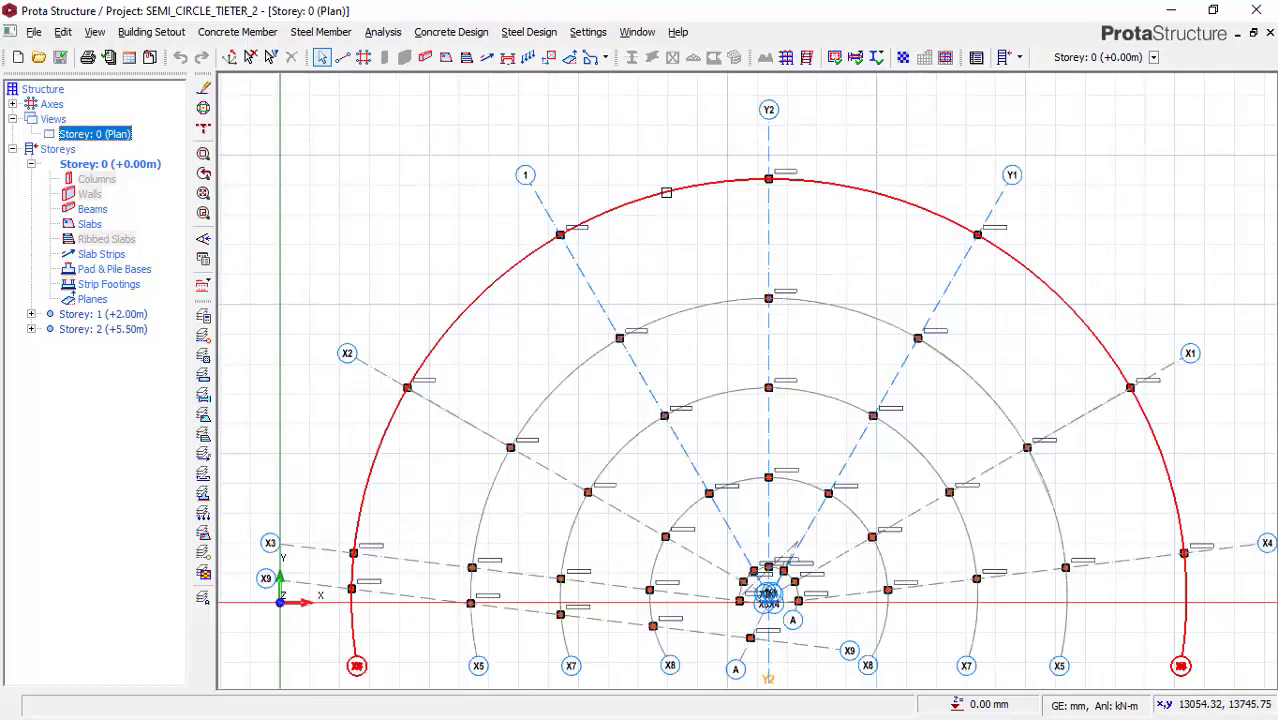
{"action": "scroll", "coordinate": [672, 203], "scroll_direction": "down", "scroll_amount": 2}
{"action": "scroll", "coordinate": [684, 204], "scroll_direction": "up", "scroll_amount": 1}
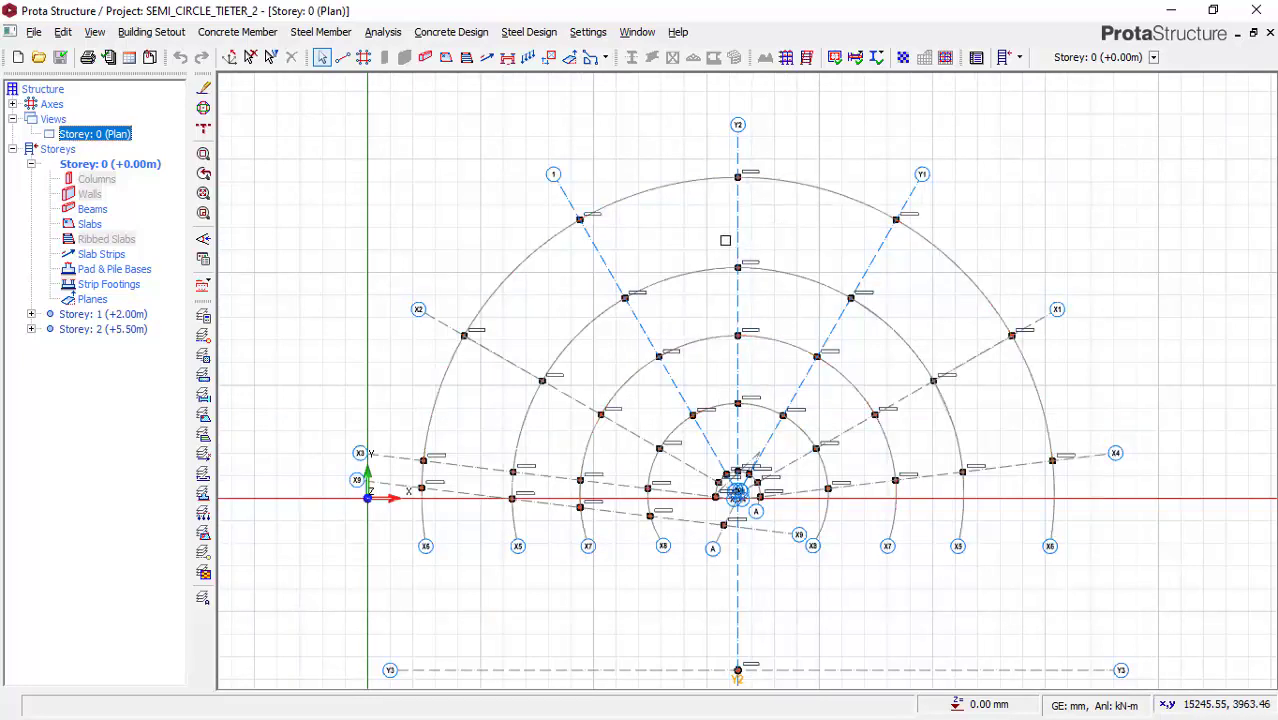
{"action": "scroll", "coordinate": [709, 303], "scroll_direction": "up", "scroll_amount": 1}
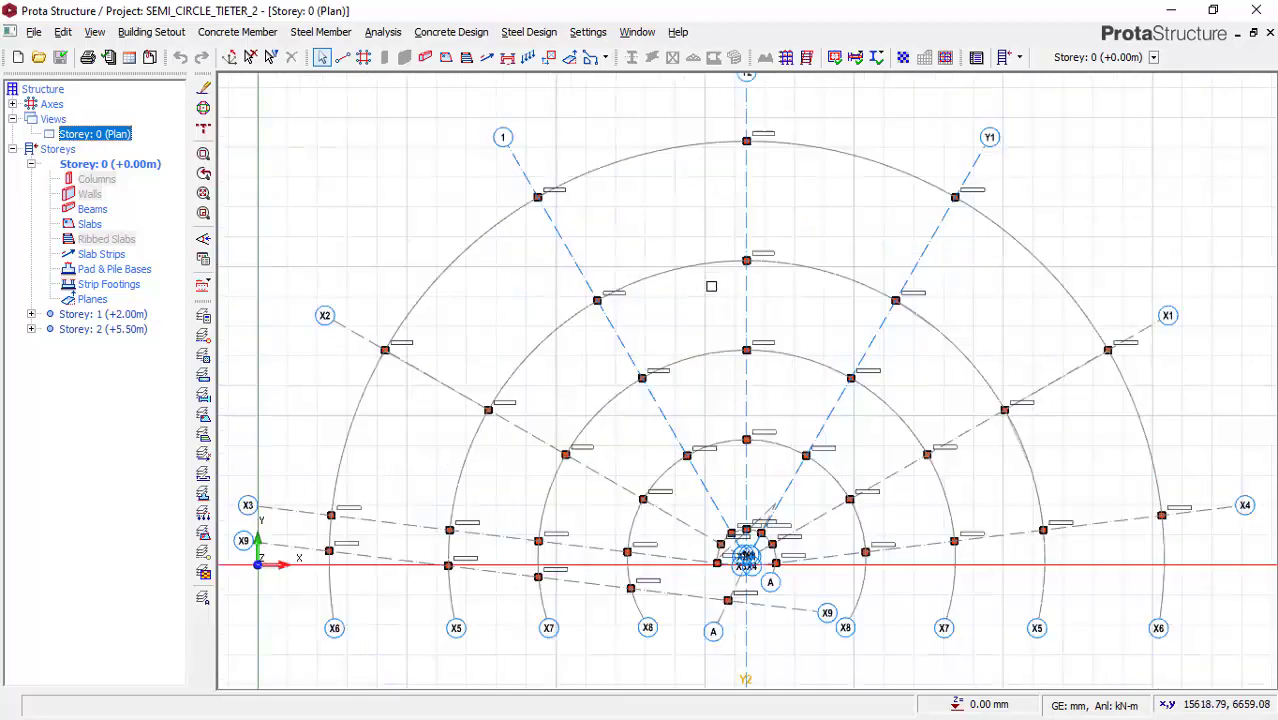
{"action": "scroll", "coordinate": [658, 230], "scroll_direction": "down", "scroll_amount": 1}
{"action": "scroll", "coordinate": [713, 304], "scroll_direction": "up", "scroll_amount": 1}
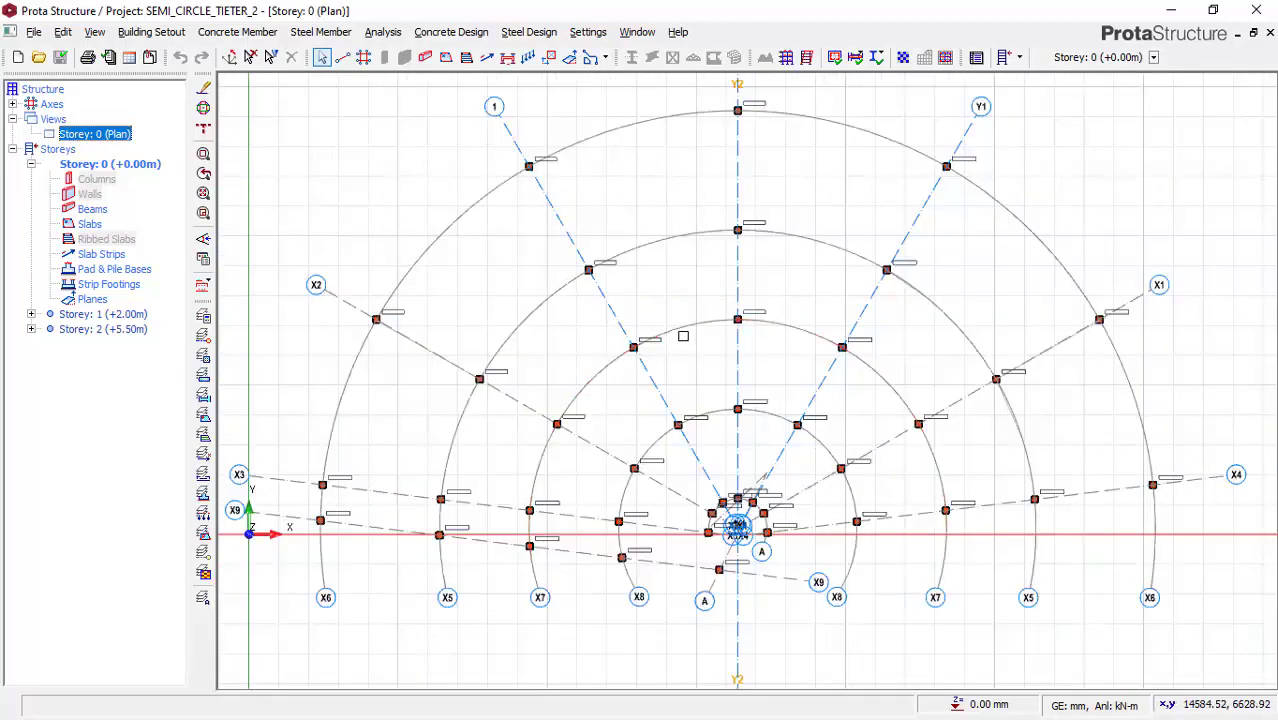
{"action": "scroll", "coordinate": [686, 339], "scroll_direction": "down", "scroll_amount": 2}
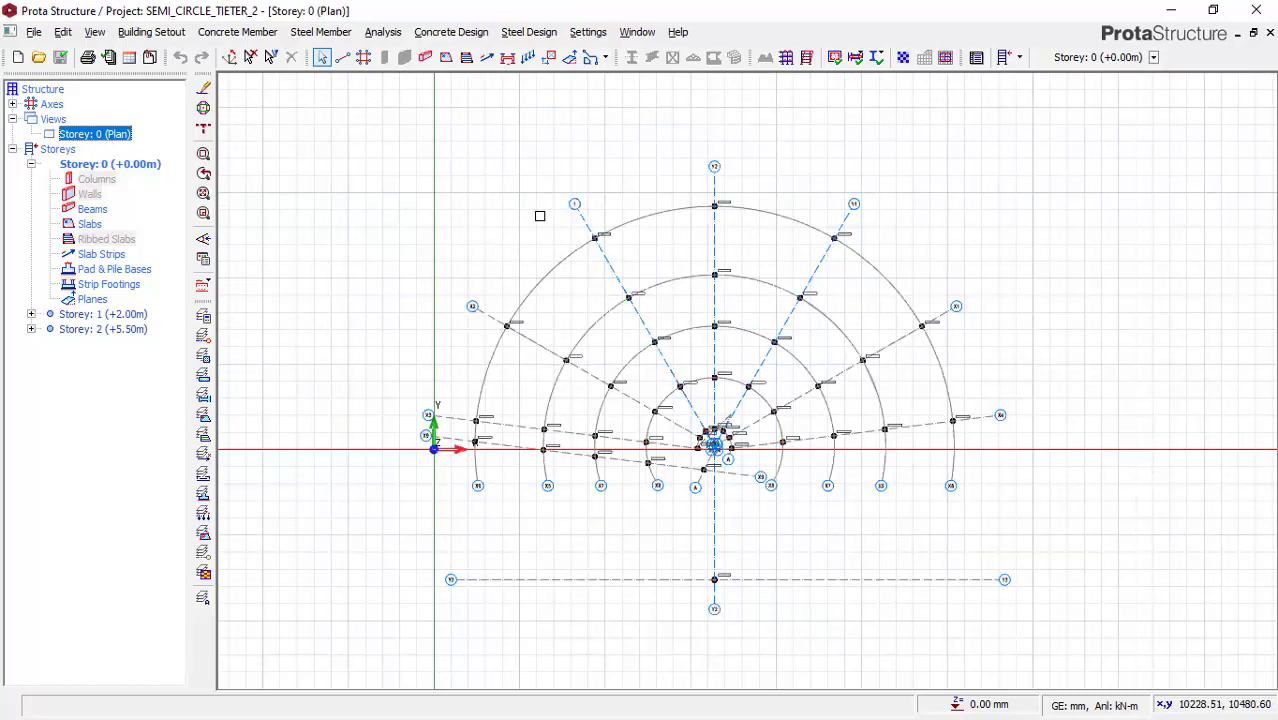
{"action": "scroll", "coordinate": [585, 263], "scroll_direction": "up", "scroll_amount": 5}
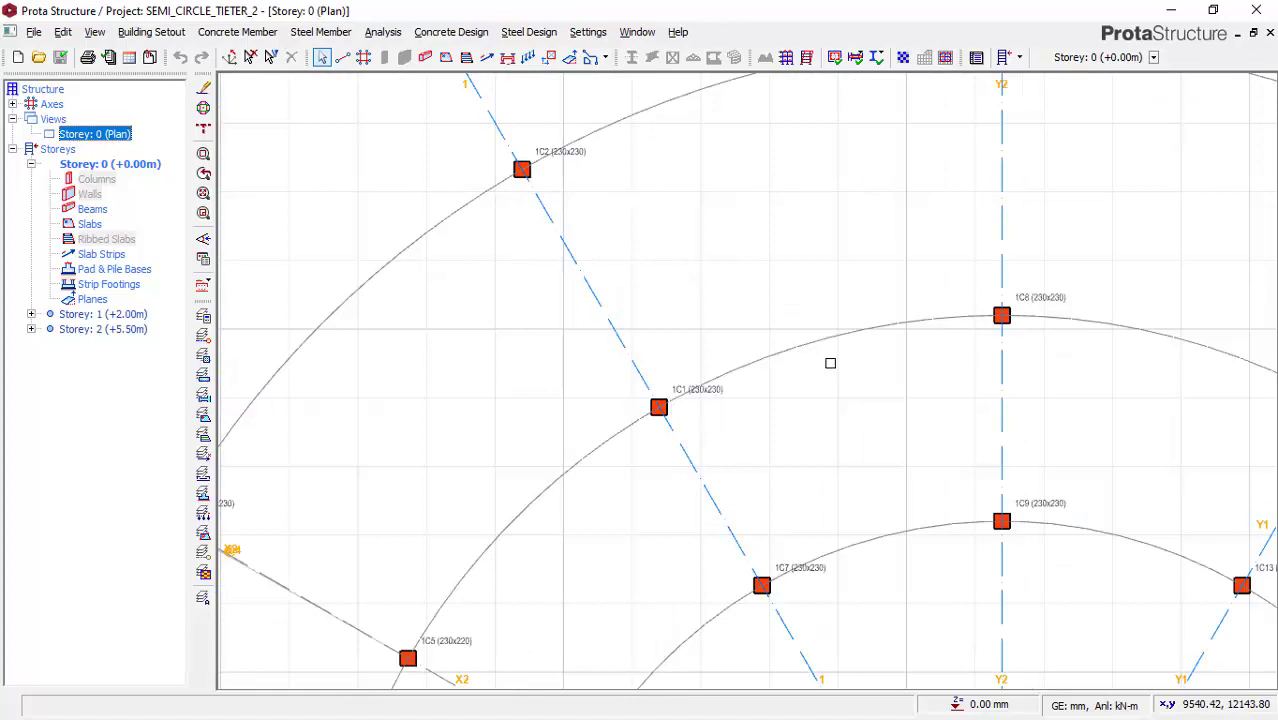
{"action": "scroll", "coordinate": [831, 390], "scroll_direction": "down", "scroll_amount": 3}
{"action": "scroll", "coordinate": [833, 419], "scroll_direction": "down", "scroll_amount": 2}
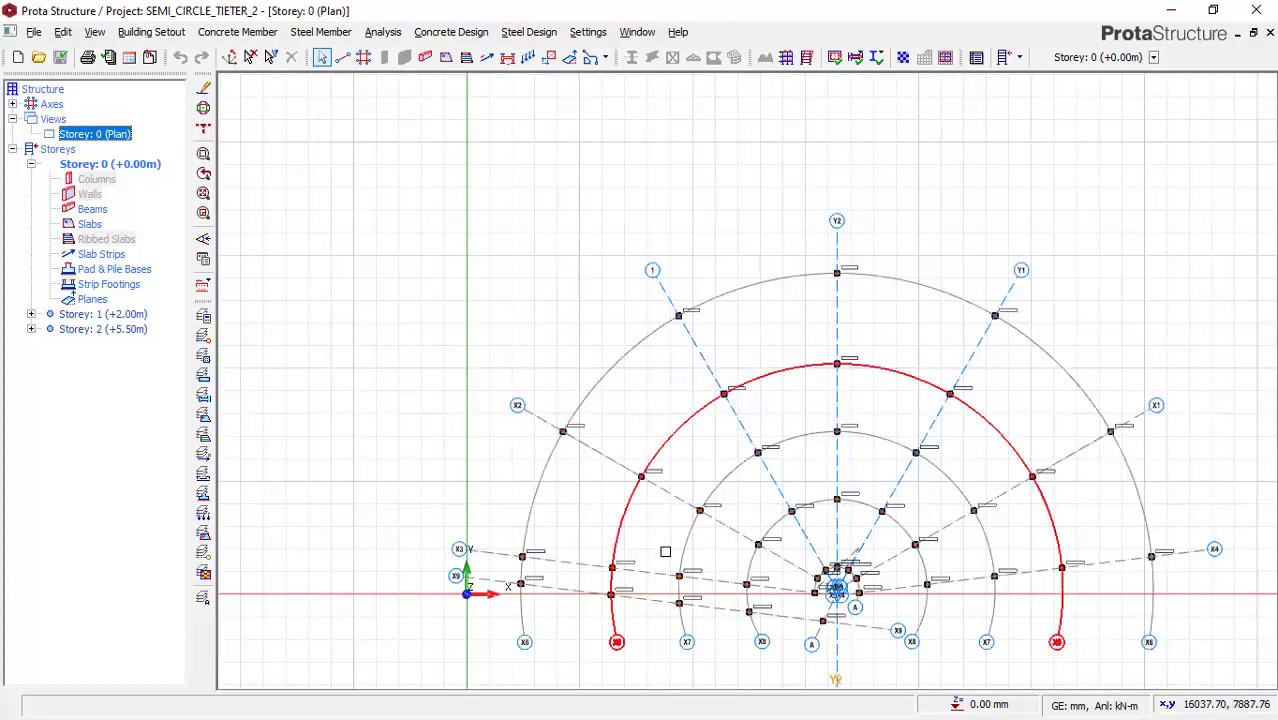
{"action": "scroll", "coordinate": [834, 590], "scroll_direction": "up", "scroll_amount": 1}
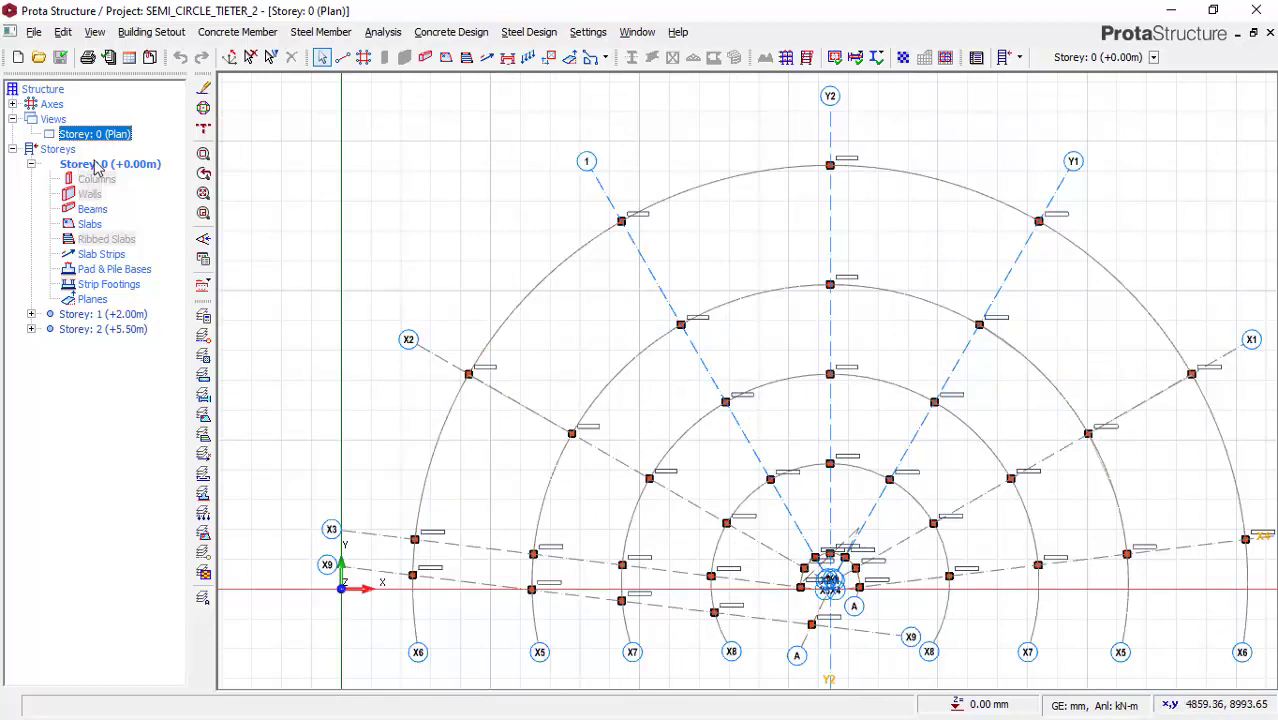
- Open the Storey 1 (+2.00m) plan with its curved and radial beams and slabs P1–P7
{"action": "left_click", "coordinate": [103, 315]}
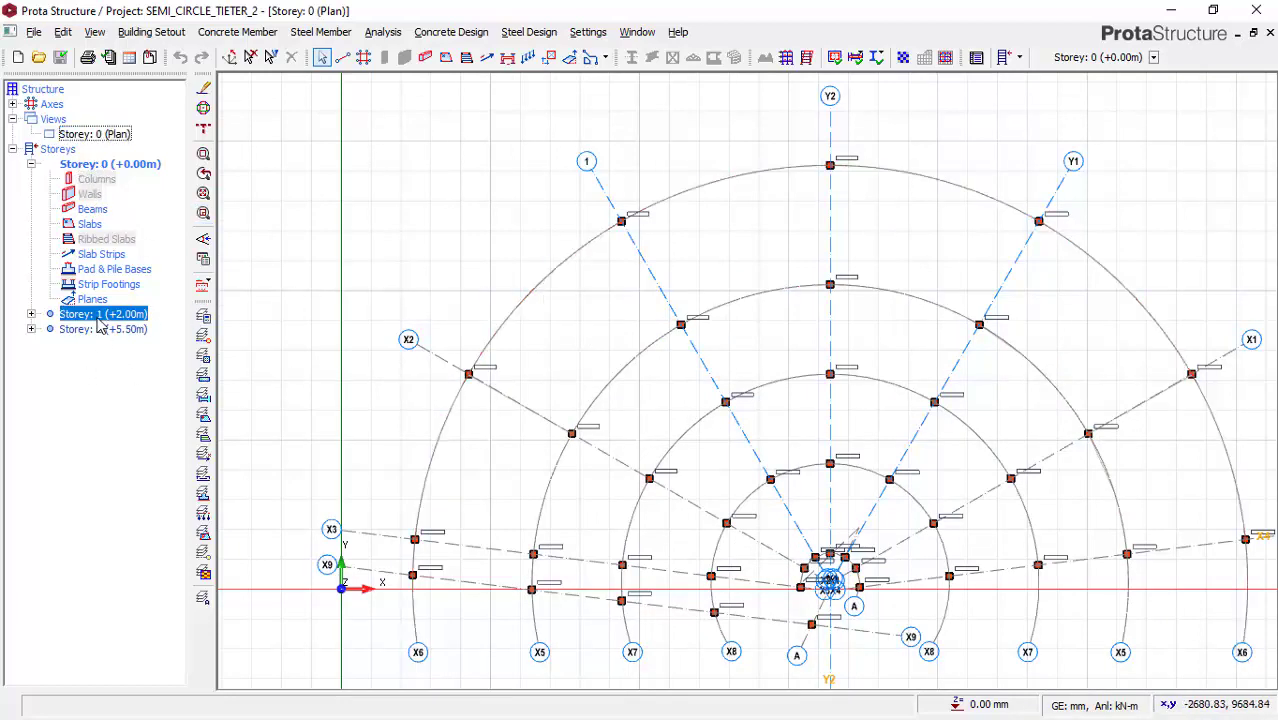
{"action": "double_click", "coordinate": [104, 316]}
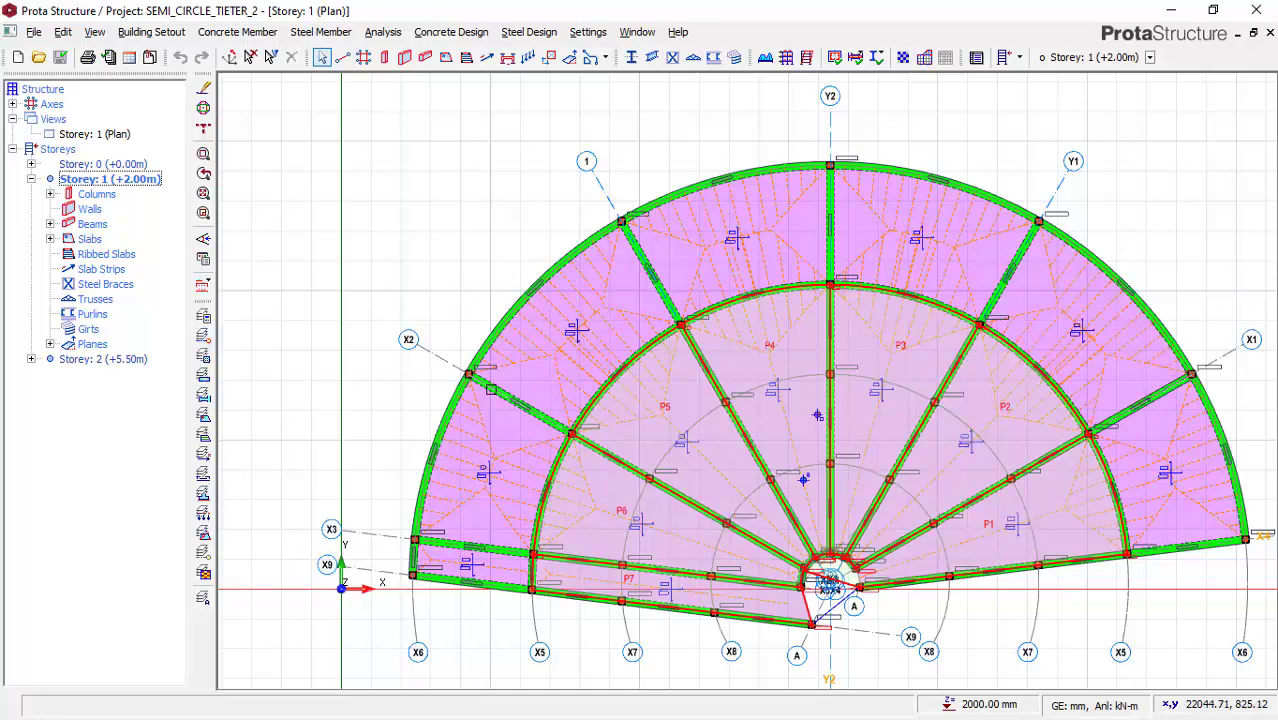
{"action": "scroll", "coordinate": [720, 634], "scroll_direction": "up", "scroll_amount": 1}
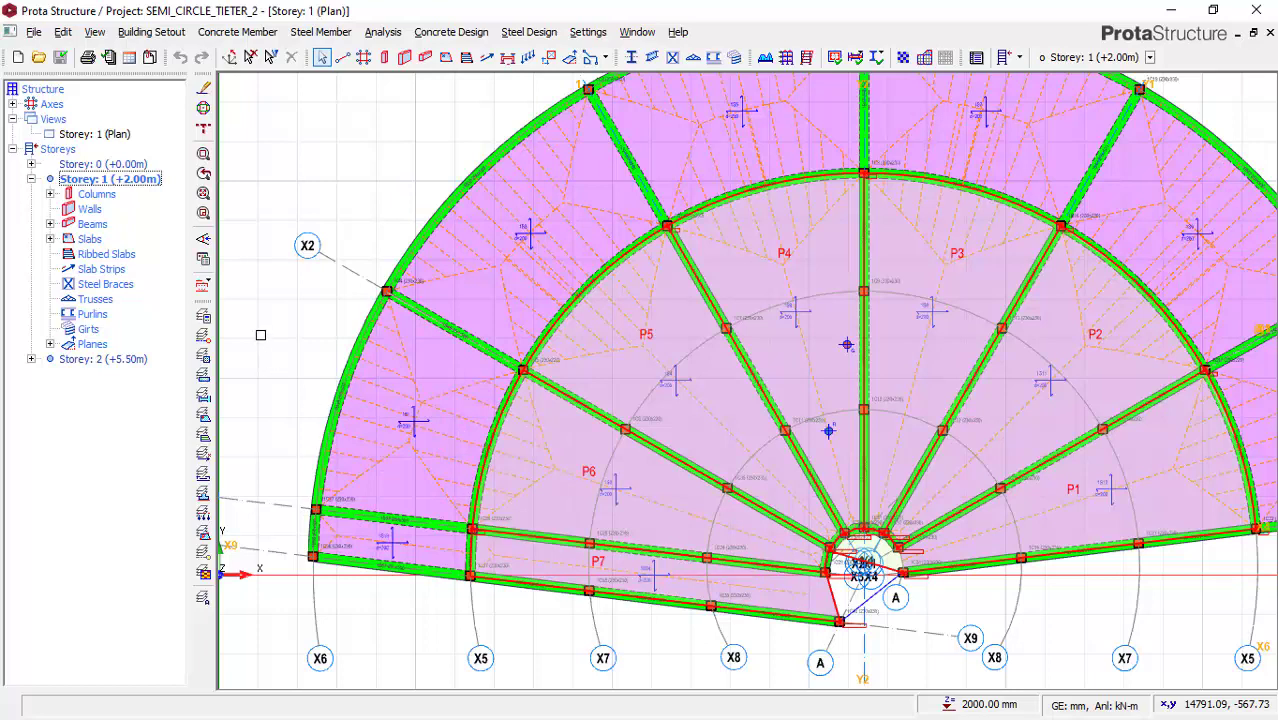
{"action": "left_click", "coordinate": [152, 33]}
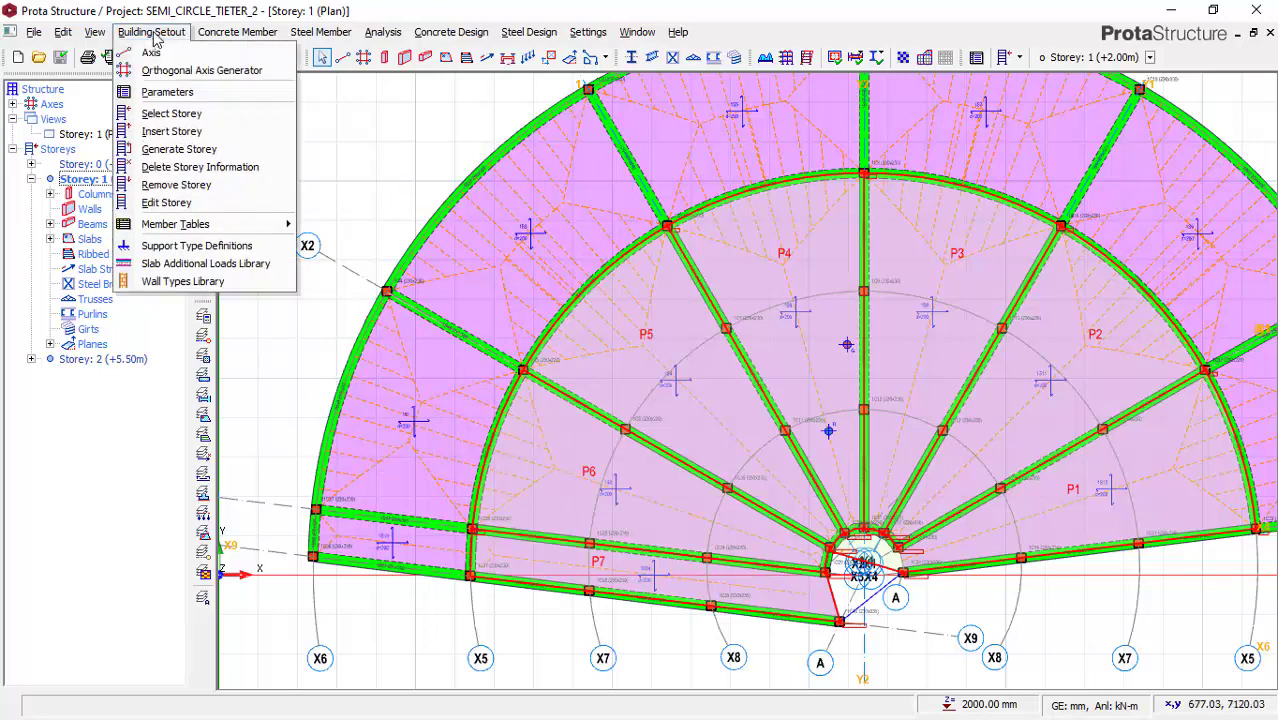
{"action": "left_click", "coordinate": [155, 208]}
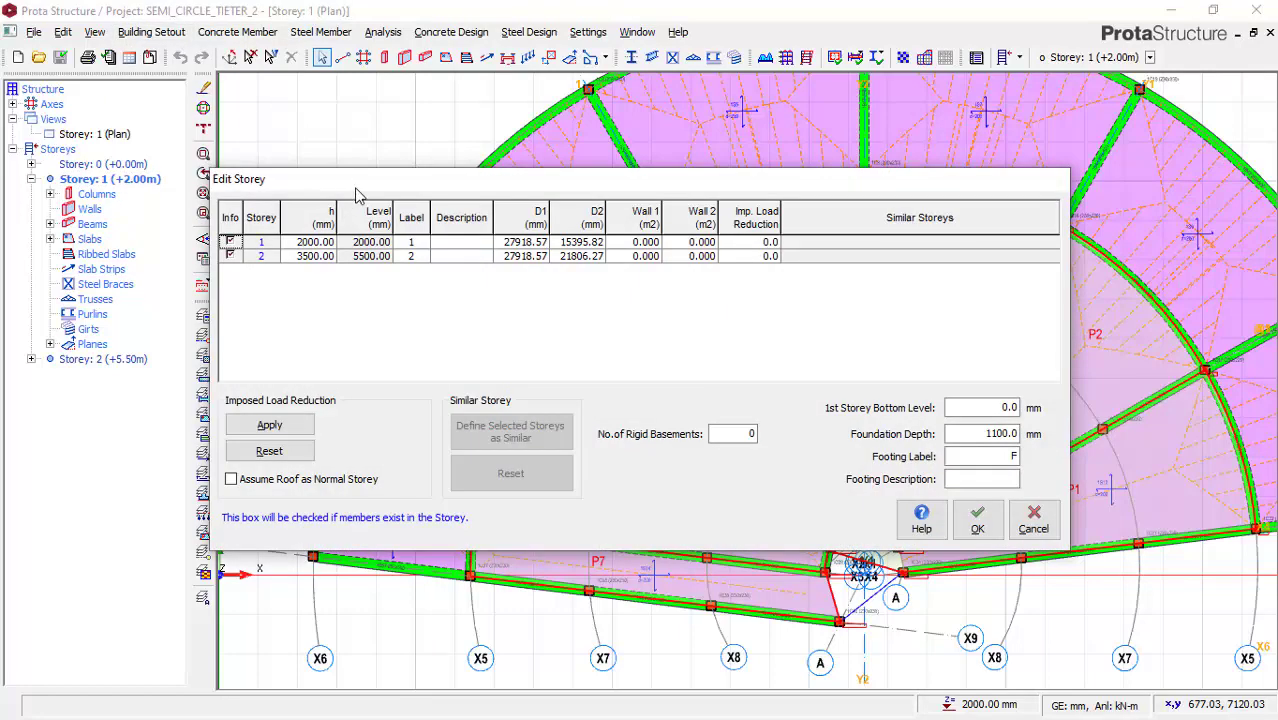
{"action": "left_click_drag", "start_coordinate": [355, 187], "coordinate": [342, 129]}
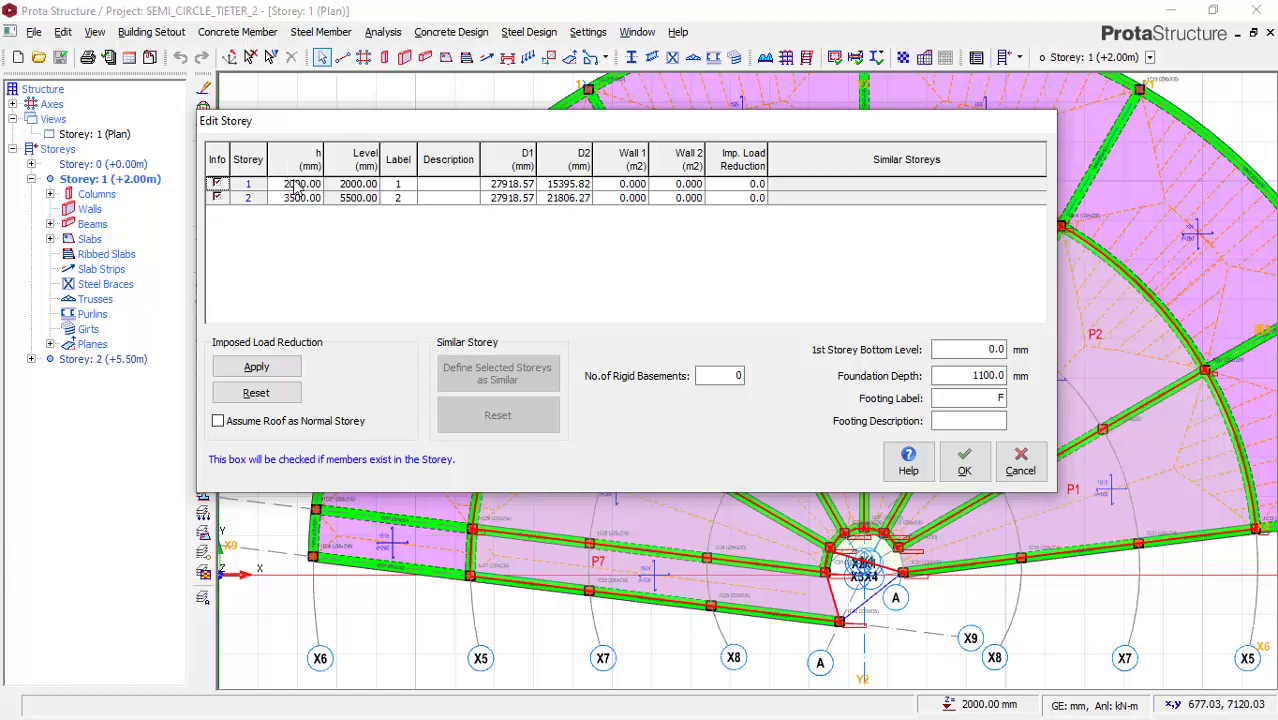
{"action": "left_click", "coordinate": [965, 466]}
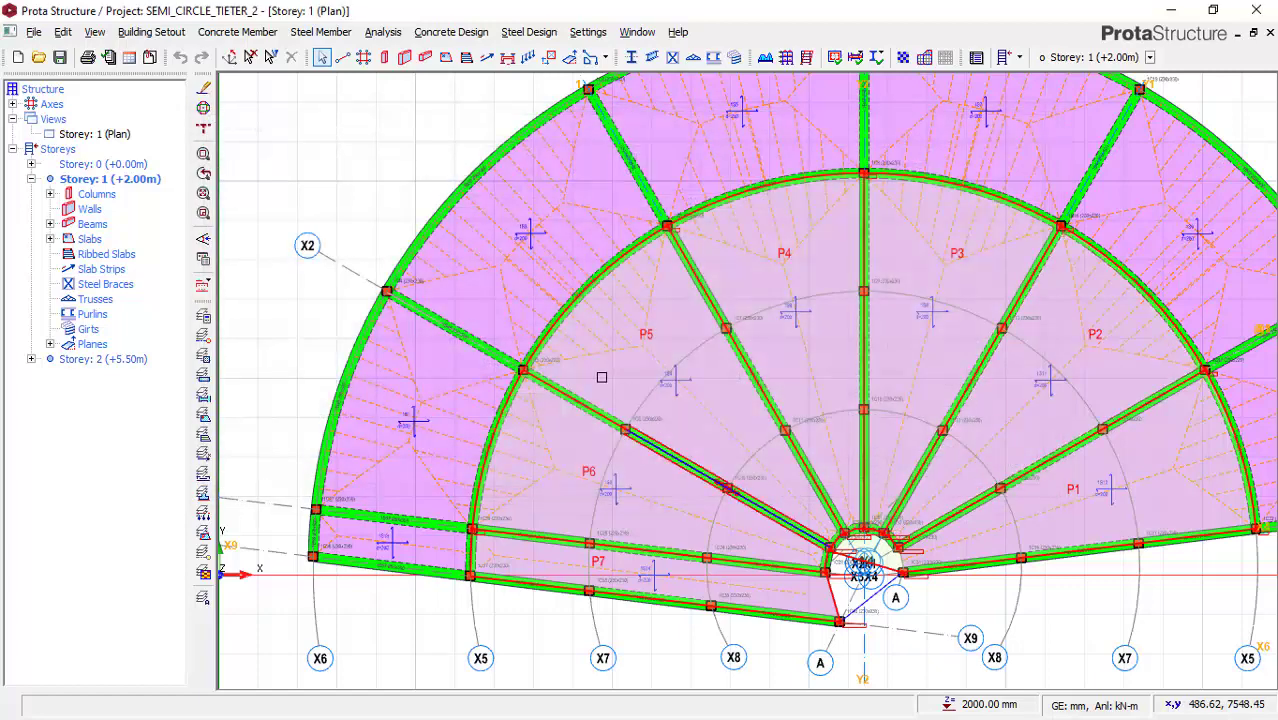
- Zoom the Storey 1 plan onto the central column cluster beside plane P1
{"action": "scroll", "coordinate": [601, 377], "scroll_direction": "down", "scroll_amount": 3}
{"action": "scroll", "coordinate": [725, 544], "scroll_direction": "up", "scroll_amount": 3}
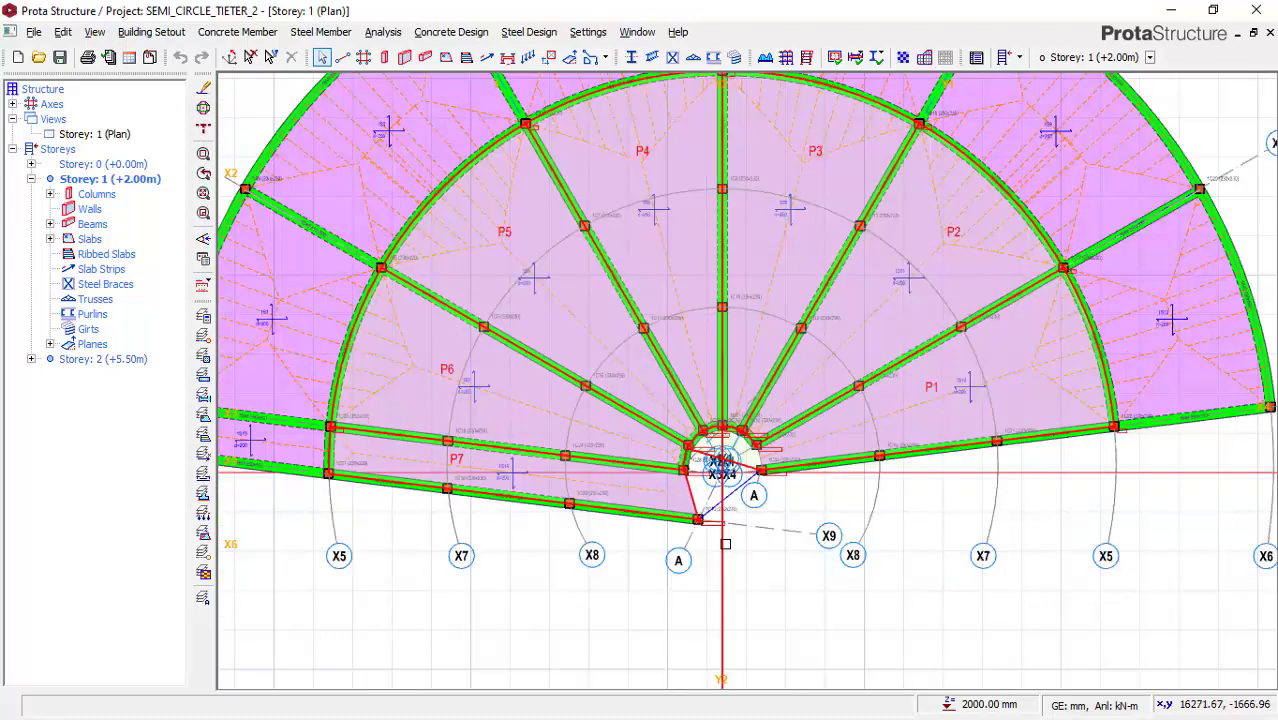
{"action": "scroll", "coordinate": [655, 592], "scroll_direction": "down", "scroll_amount": 2}
{"action": "scroll", "coordinate": [733, 462], "scroll_direction": "up", "scroll_amount": 2}
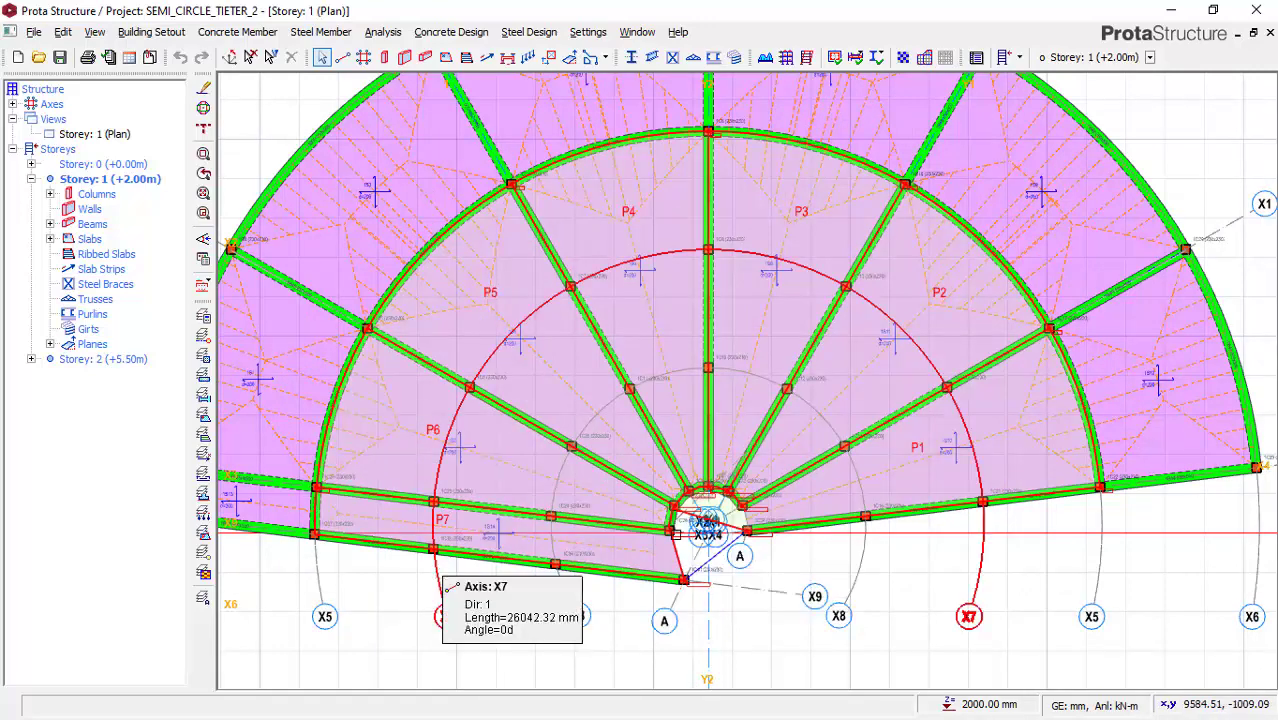
{"action": "scroll", "coordinate": [981, 288], "scroll_direction": "up", "scroll_amount": 2}
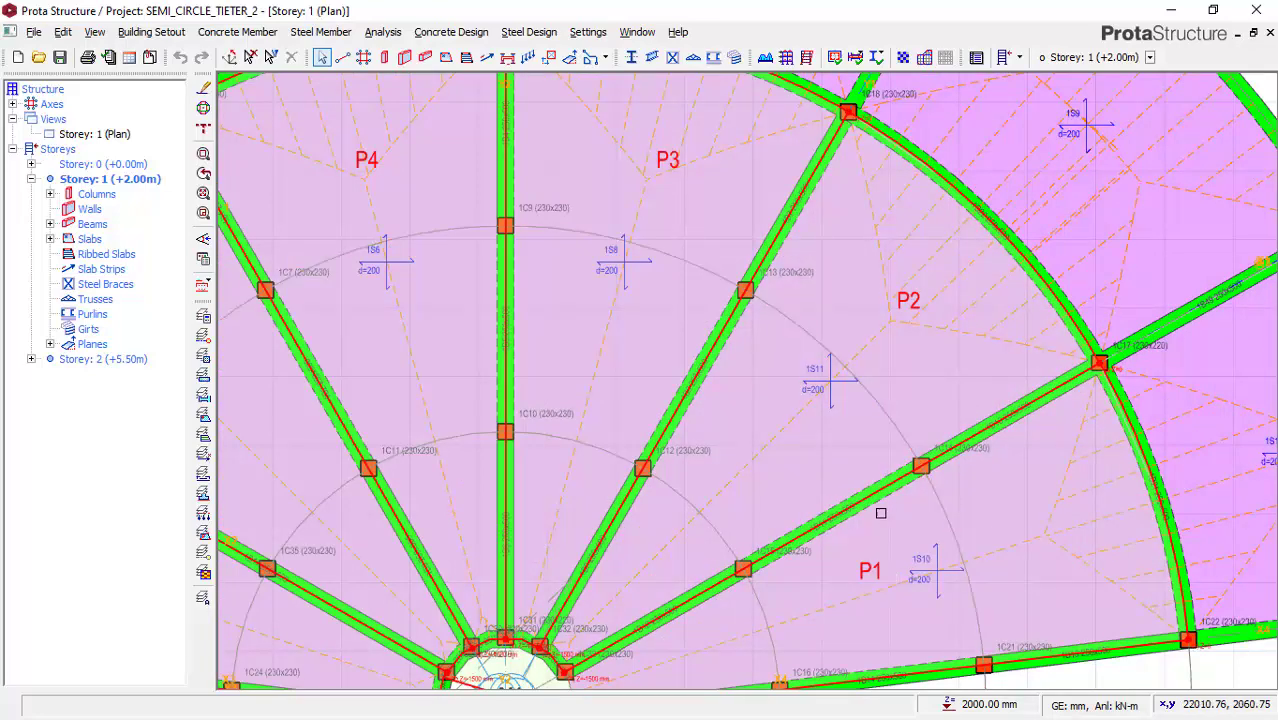
{"action": "scroll", "coordinate": [965, 263], "scroll_direction": "down", "scroll_amount": 3}
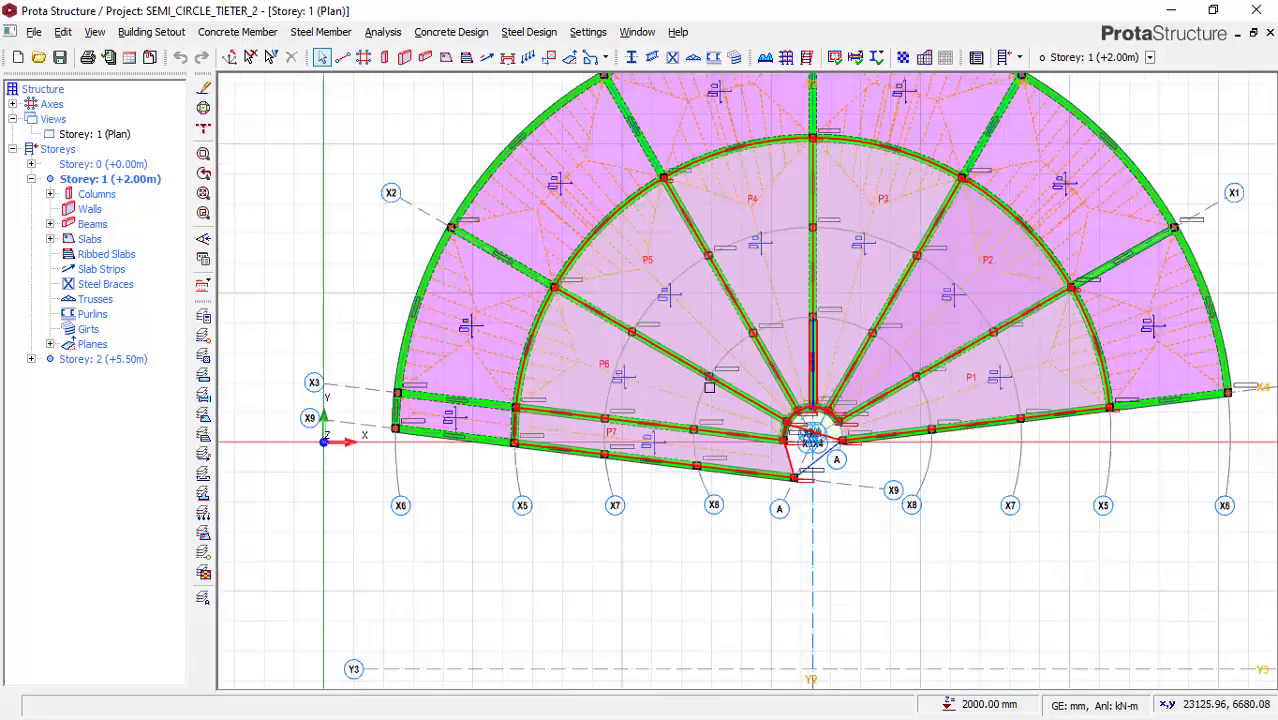
{"action": "scroll", "coordinate": [828, 316], "scroll_direction": "up", "scroll_amount": 1}
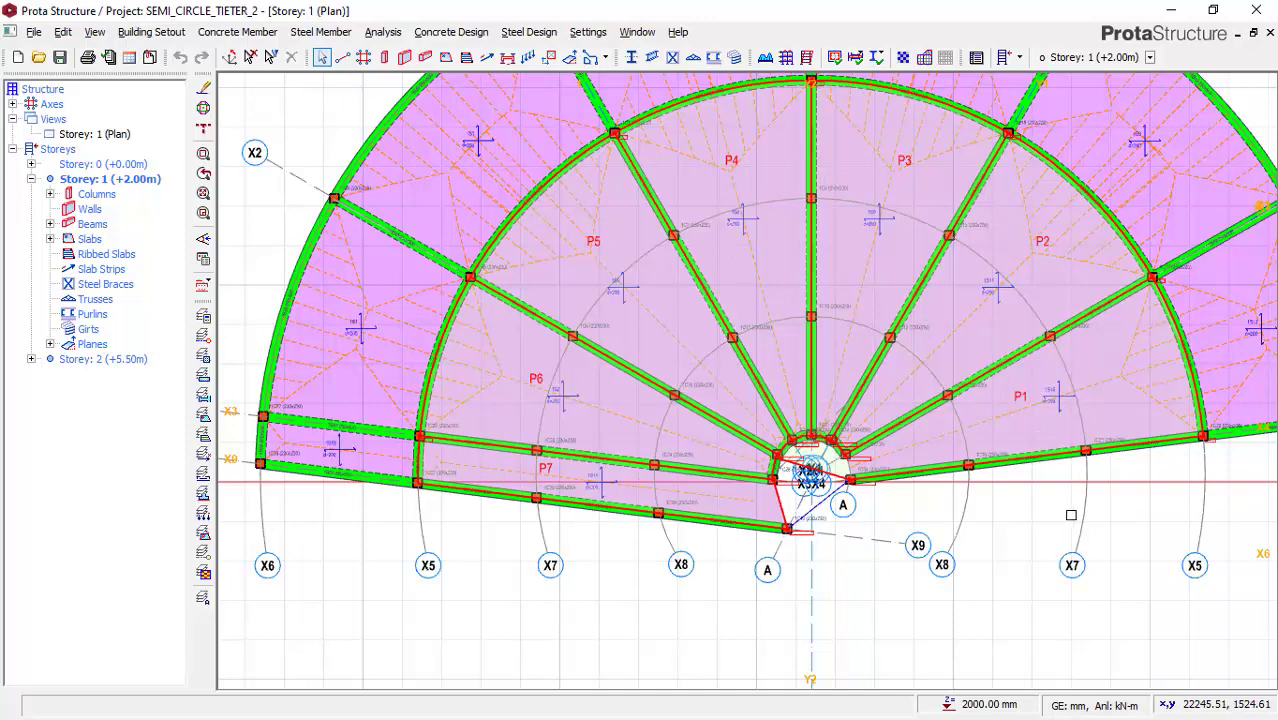
{"action": "scroll", "coordinate": [1070, 515], "scroll_direction": "up", "scroll_amount": 2}
{"action": "scroll", "coordinate": [807, 514], "scroll_direction": "down", "scroll_amount": 2}
{"action": "scroll", "coordinate": [941, 517], "scroll_direction": "up", "scroll_amount": 3}
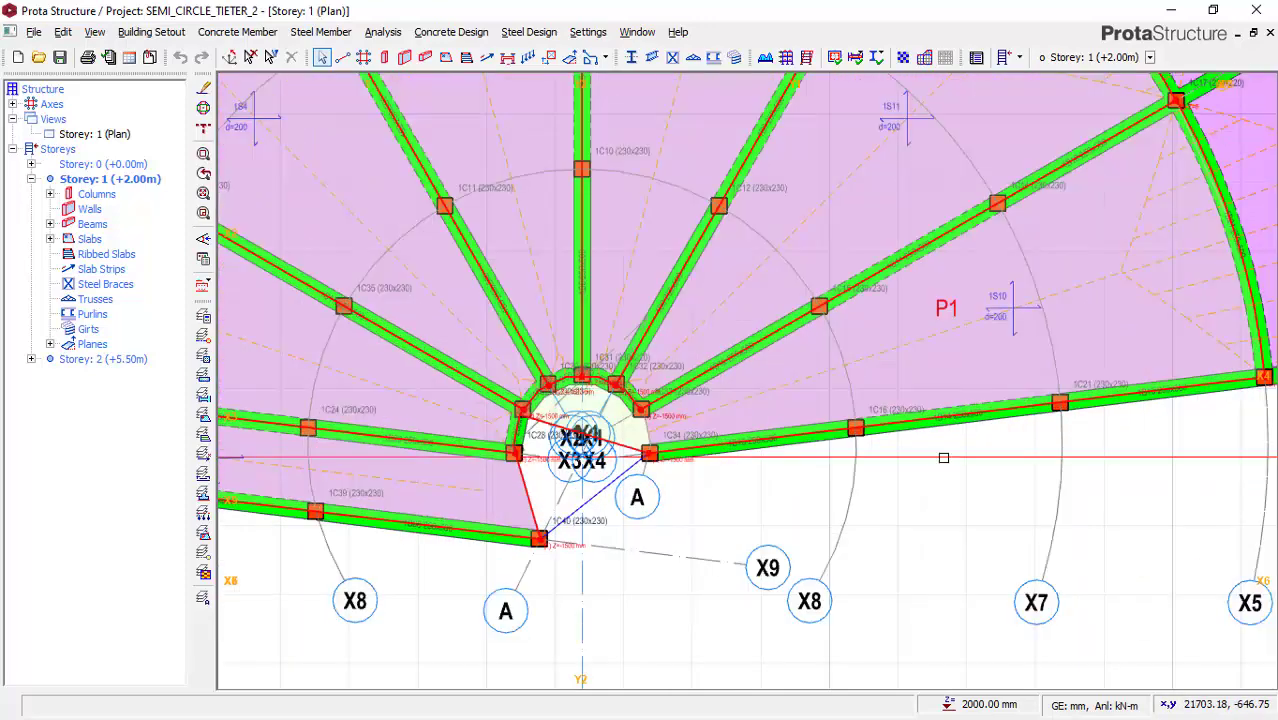
- Open plane P1's properties and check its point Z values of -1500, -1500 and 0
{"action": "left_click", "coordinate": [939, 309]}
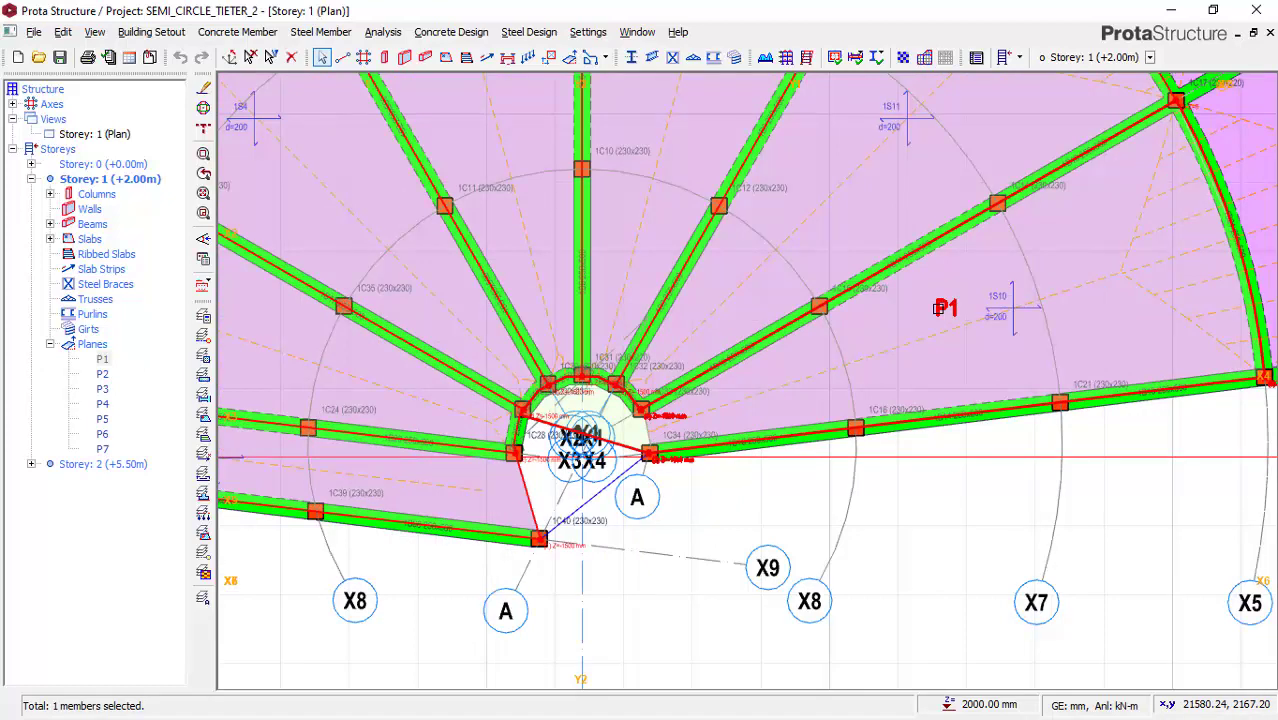
{"action": "right_click", "coordinate": [939, 309]}
{"action": "left_click", "coordinate": [995, 335]}
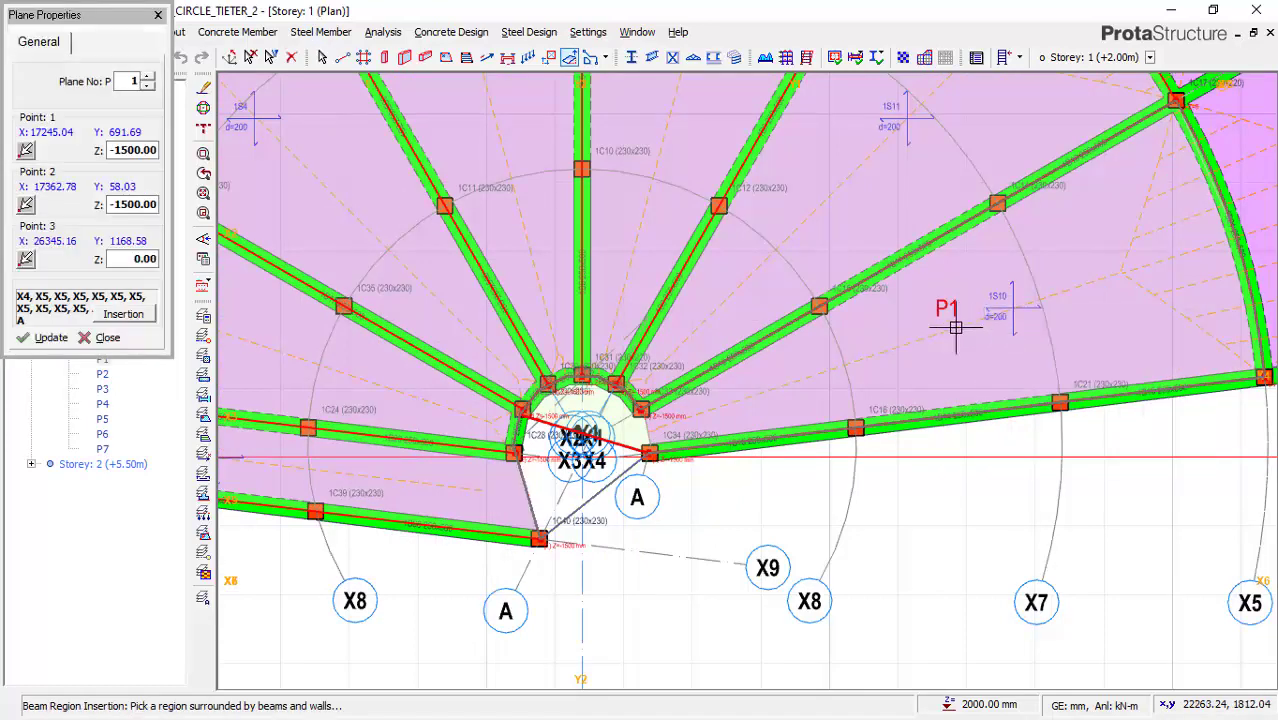
{"action": "left_click_drag", "start_coordinate": [83, 20], "coordinate": [134, 38]}
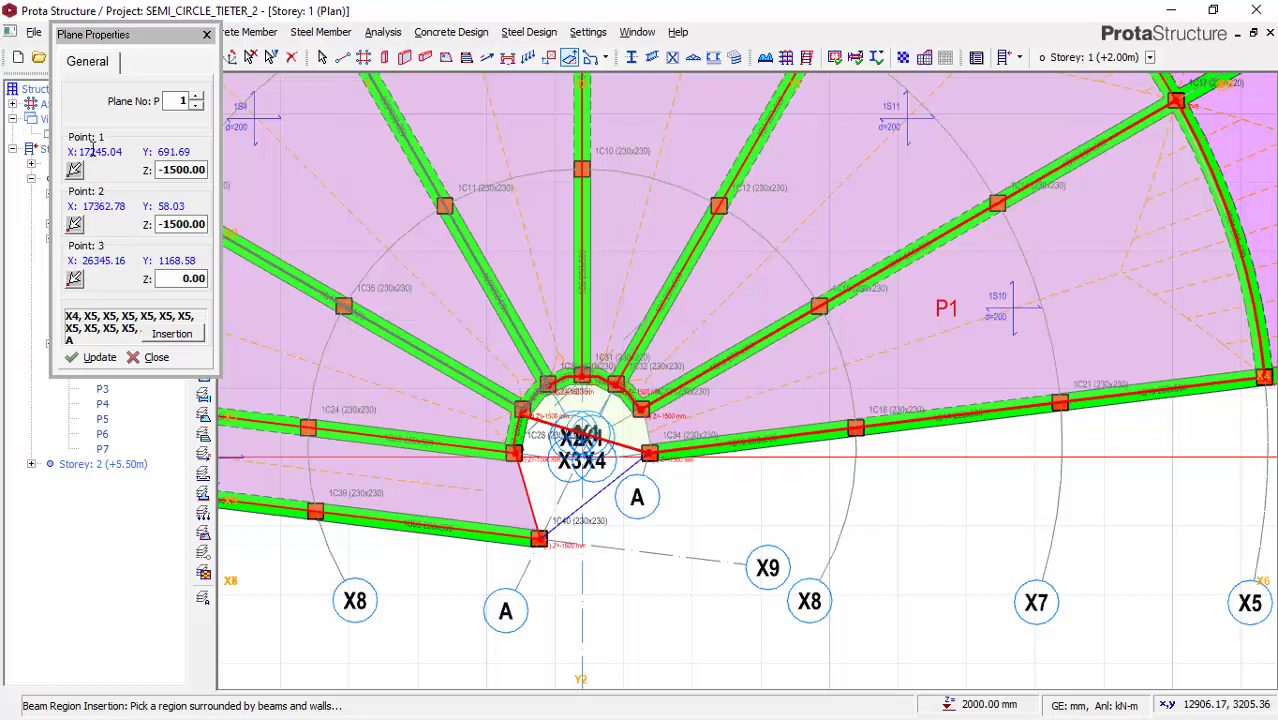
{"action": "left_click", "coordinate": [177, 169]}
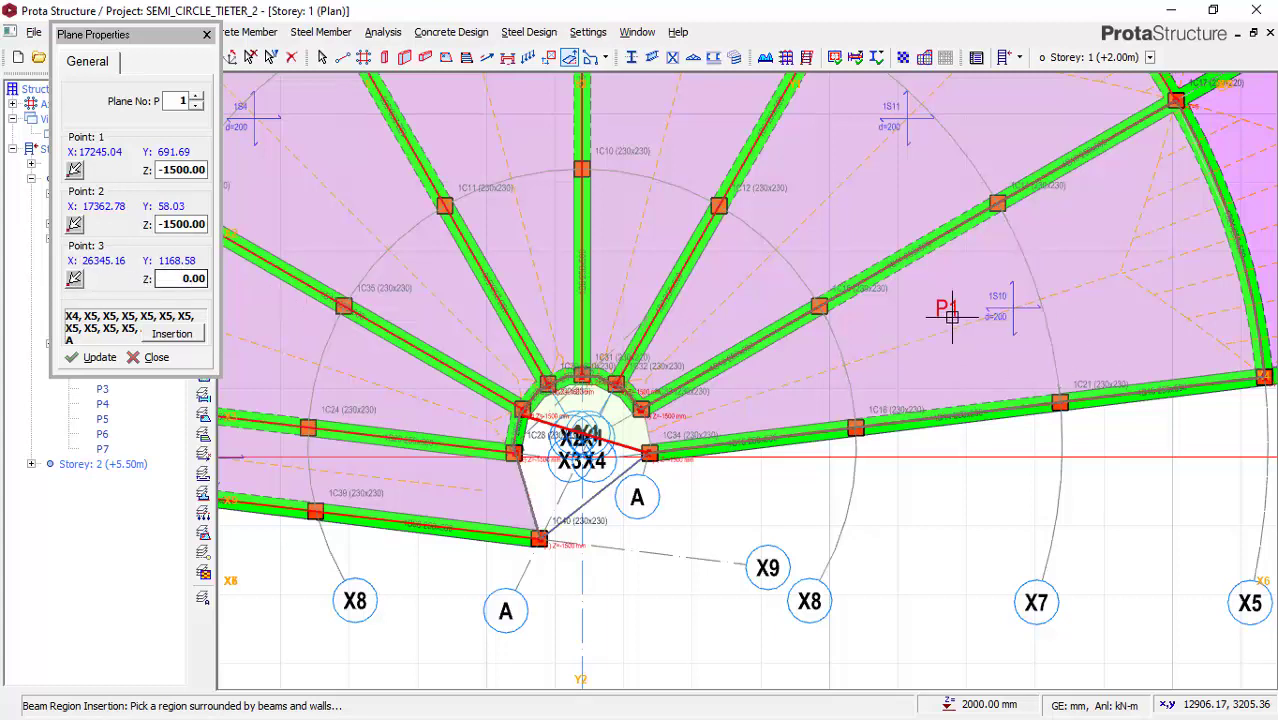
- Pick the beam region around P1 to assign it to the plane
{"action": "scroll", "coordinate": [1098, 394], "scroll_direction": "up", "scroll_amount": 3}
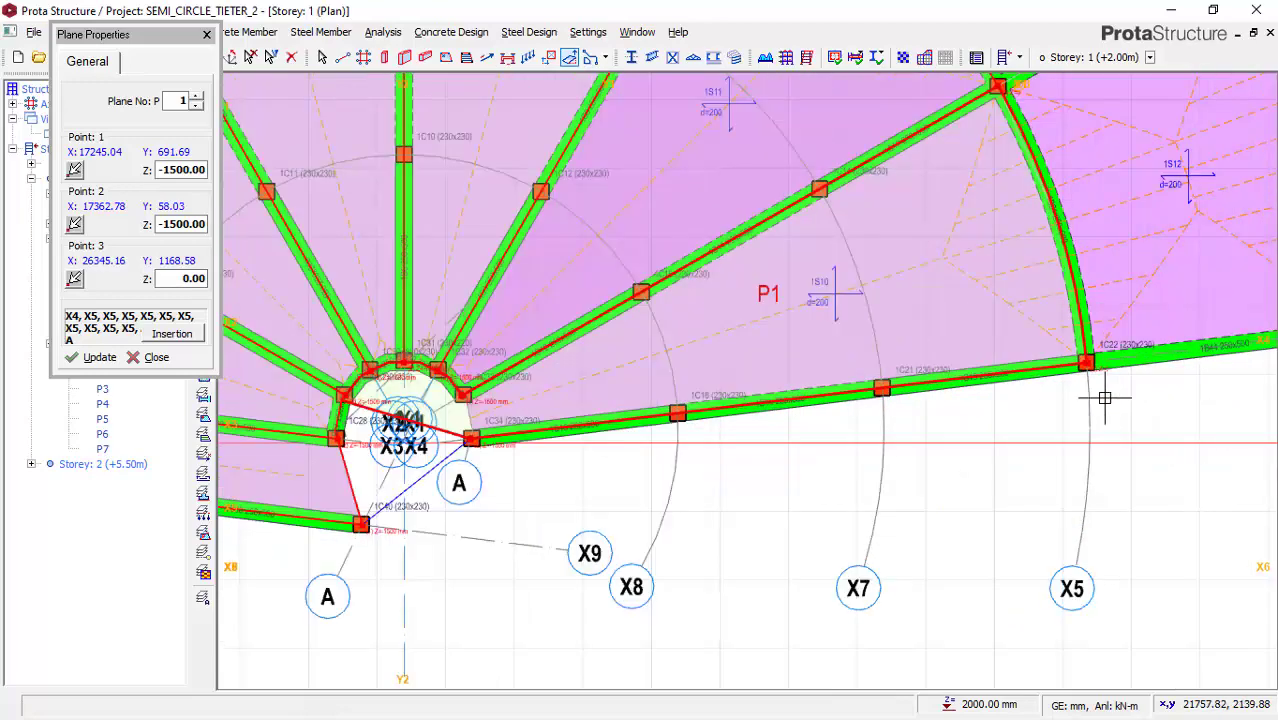
{"action": "scroll", "coordinate": [1098, 355], "scroll_direction": "up", "scroll_amount": 4}
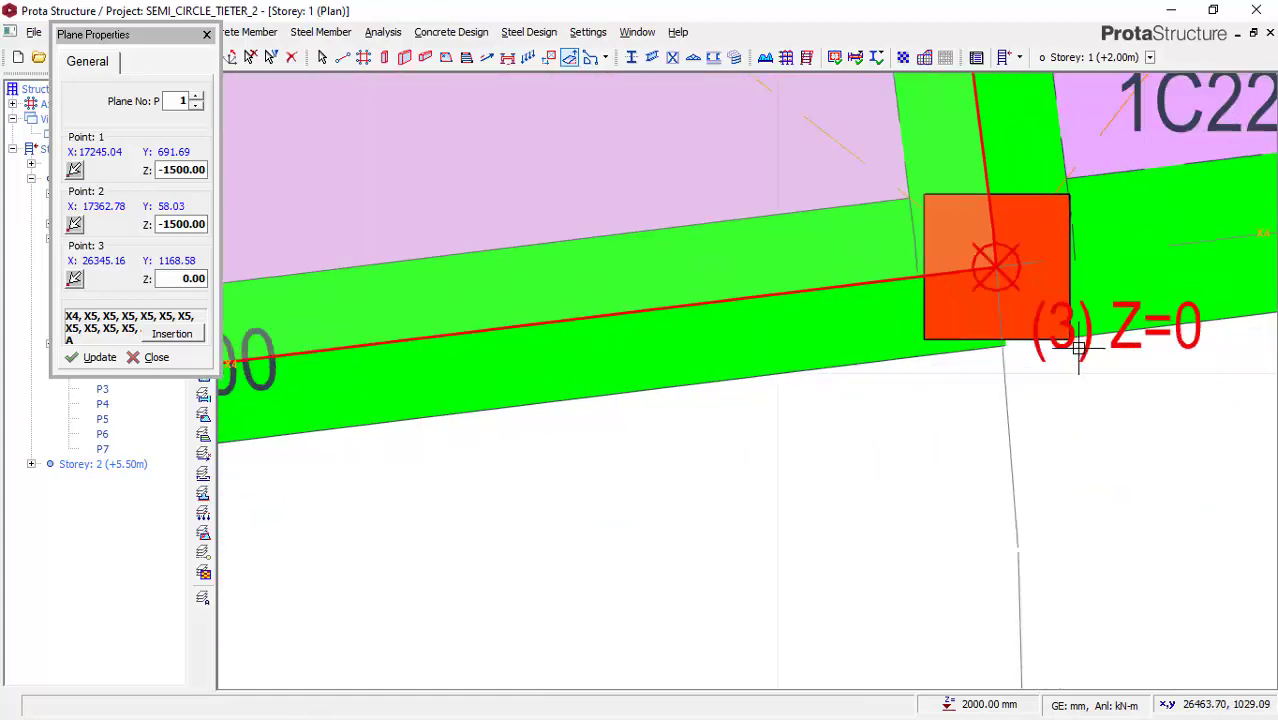
{"action": "scroll", "coordinate": [1065, 338], "scroll_direction": "down", "scroll_amount": 4}
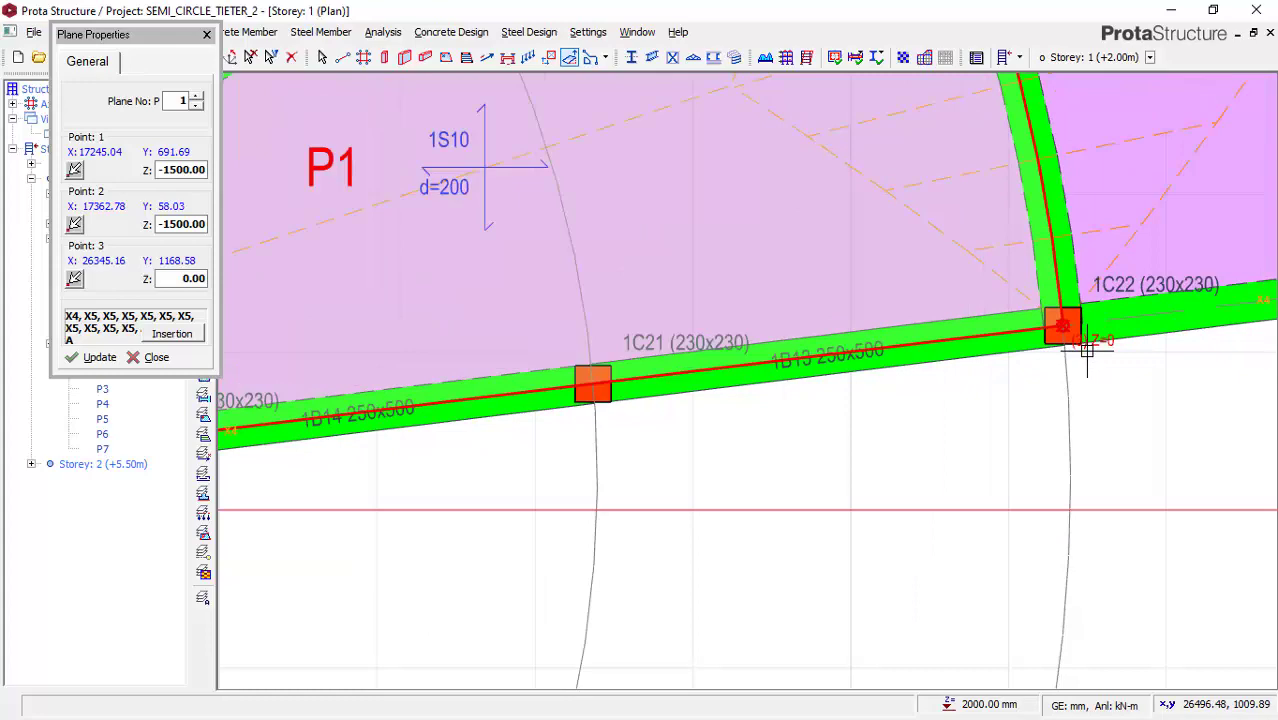
{"action": "scroll", "coordinate": [1068, 342], "scroll_direction": "down", "scroll_amount": 3}
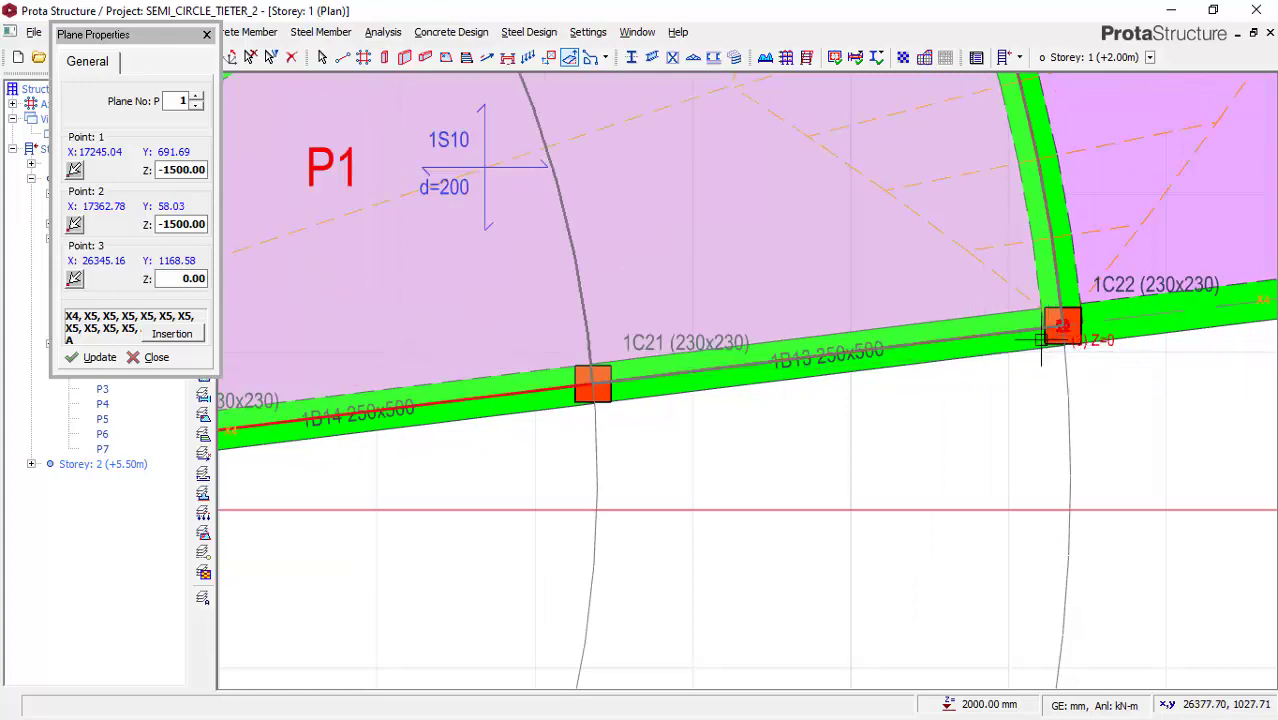
{"action": "scroll", "coordinate": [488, 421], "scroll_direction": "up", "scroll_amount": 6}
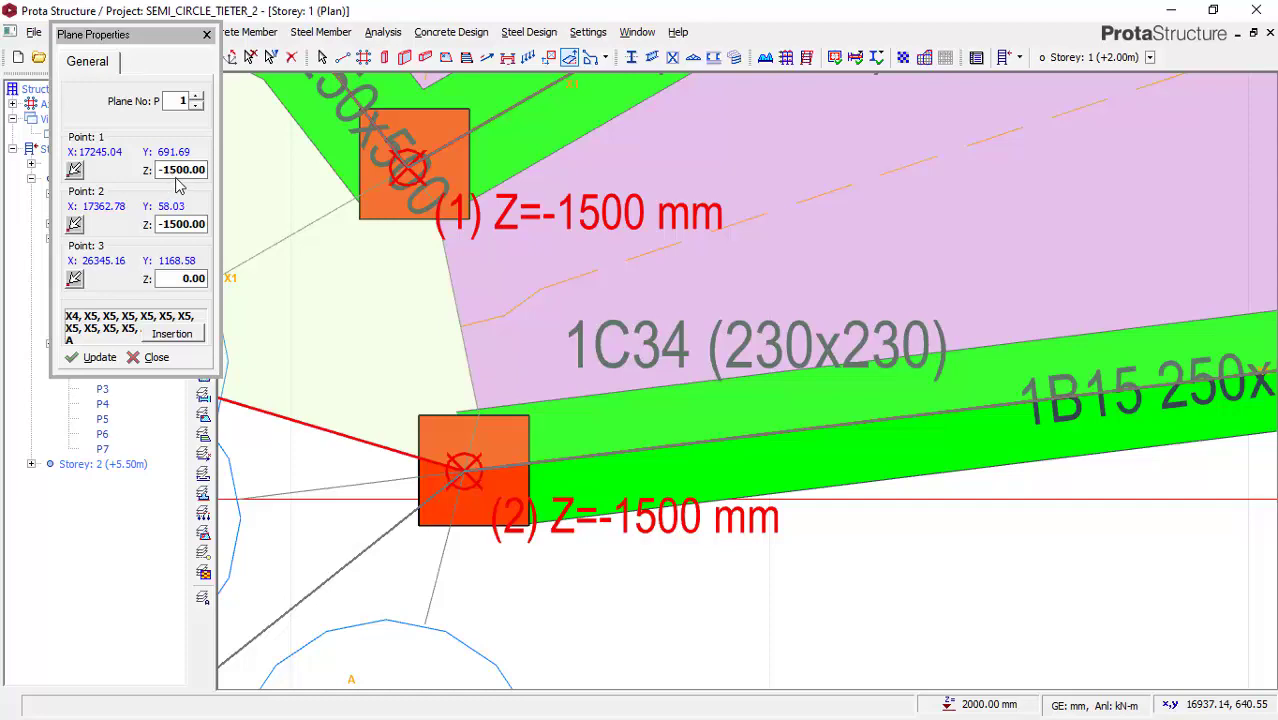
{"action": "scroll", "coordinate": [522, 415], "scroll_direction": "down", "scroll_amount": 3}
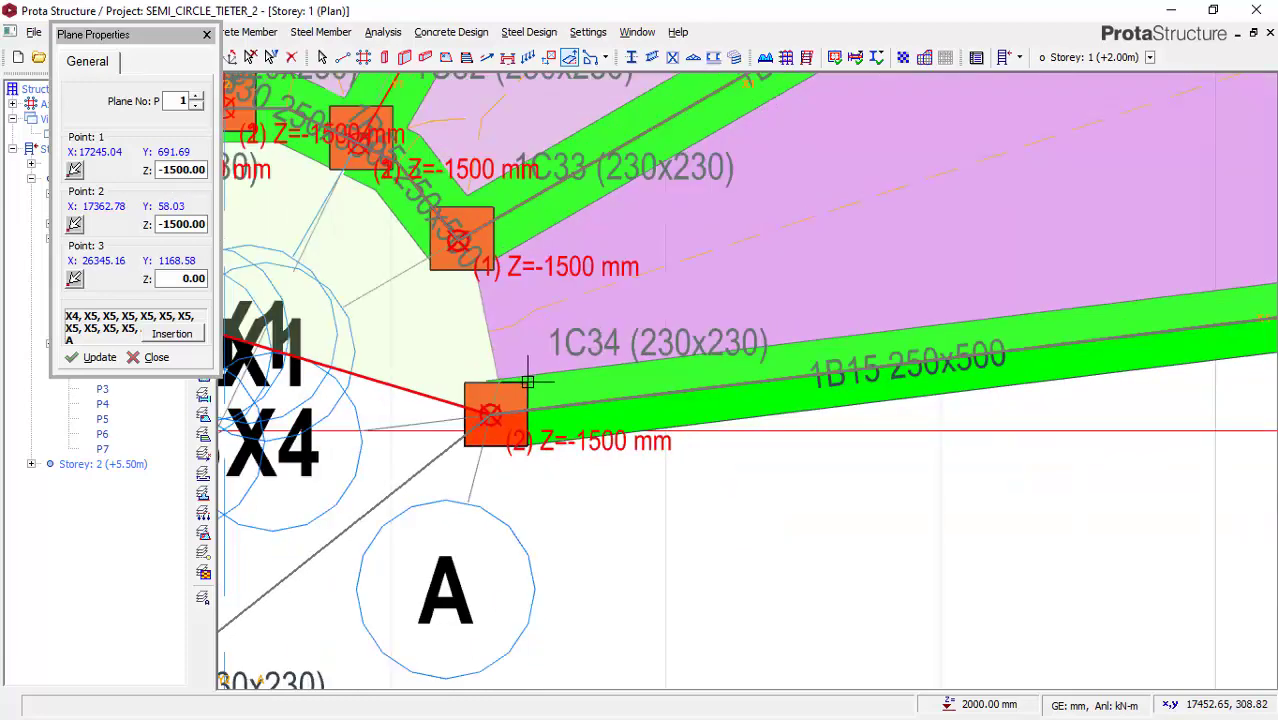
{"action": "scroll", "coordinate": [525, 395], "scroll_direction": "up", "scroll_amount": 2}
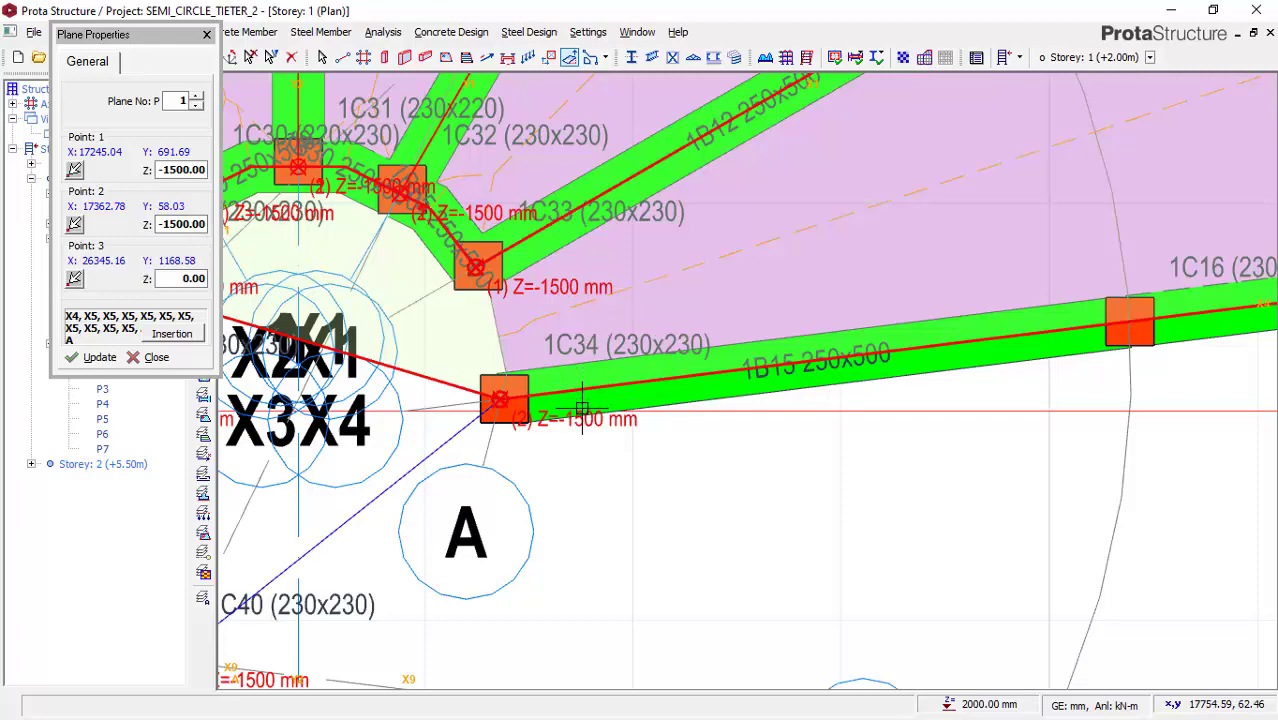
{"action": "scroll", "coordinate": [710, 382], "scroll_direction": "down", "scroll_amount": 2}
{"action": "scroll", "coordinate": [714, 382], "scroll_direction": "down", "scroll_amount": 1}
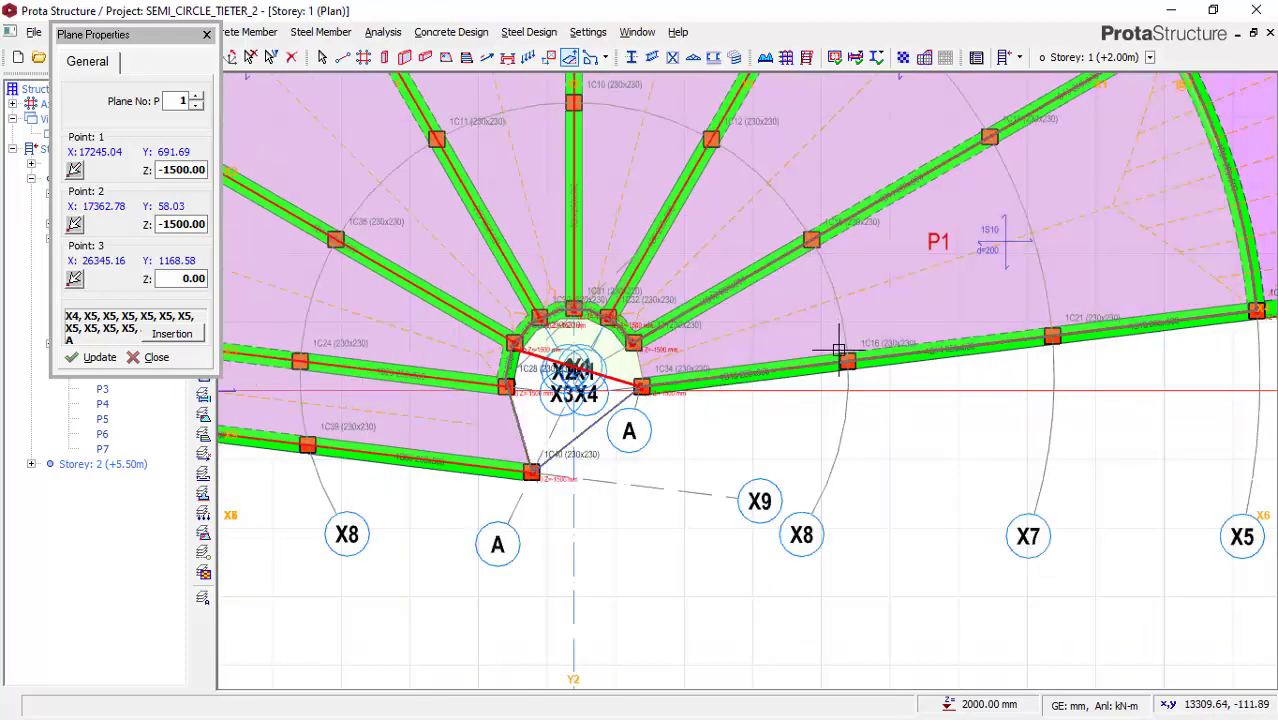
{"action": "scroll", "coordinate": [831, 400], "scroll_direction": "down", "scroll_amount": 2}
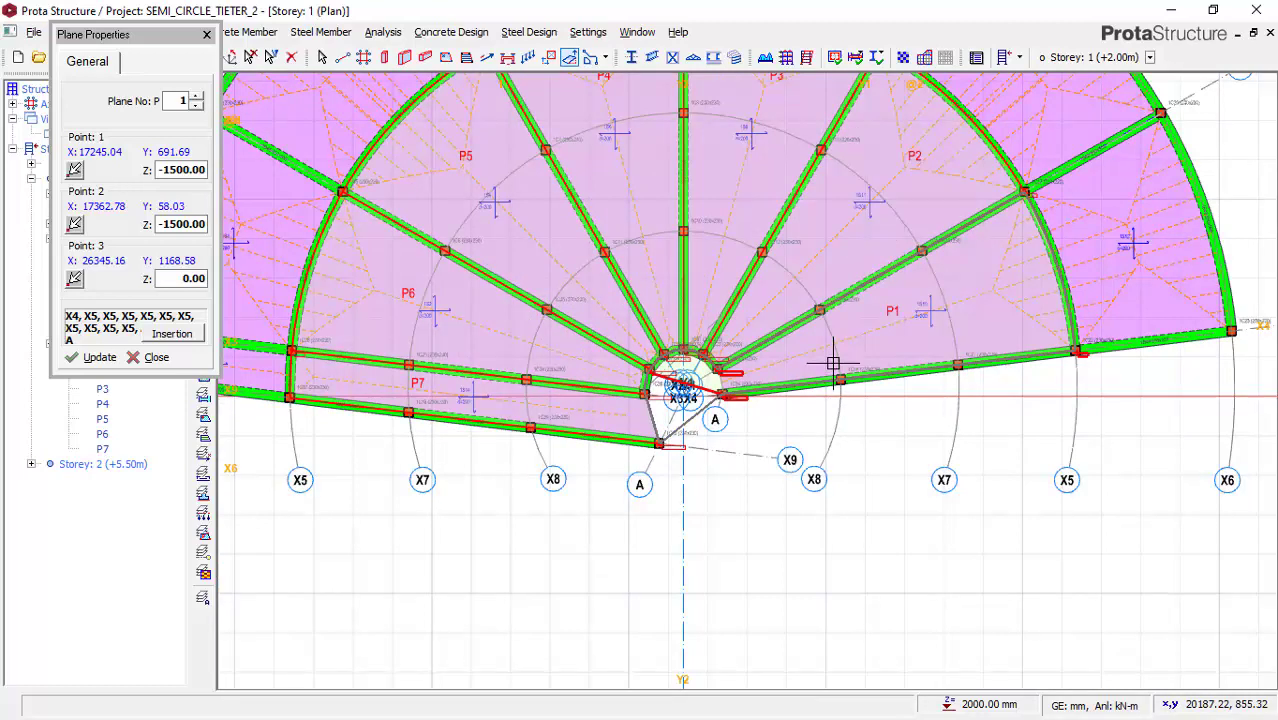
{"action": "left_click", "coordinate": [833, 365]}
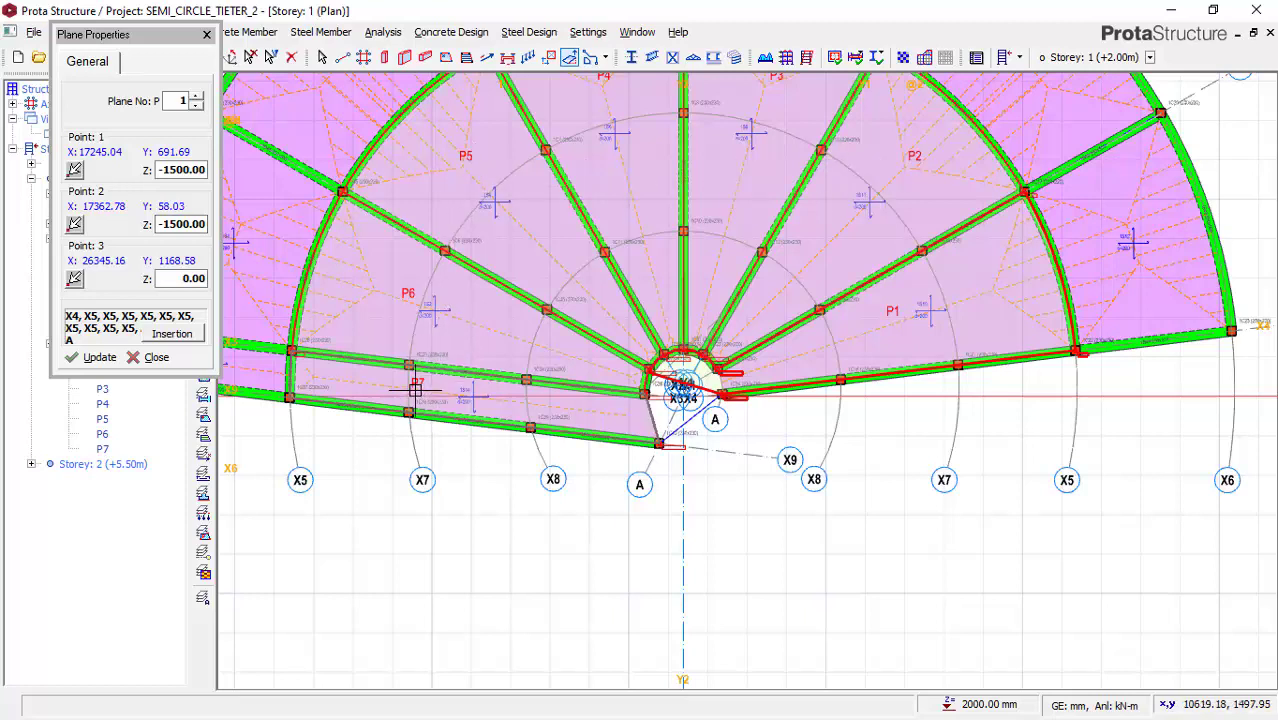
- Apply plane P1 to the picked beams and close Plane Properties
{"action": "left_click", "coordinate": [97, 358]}
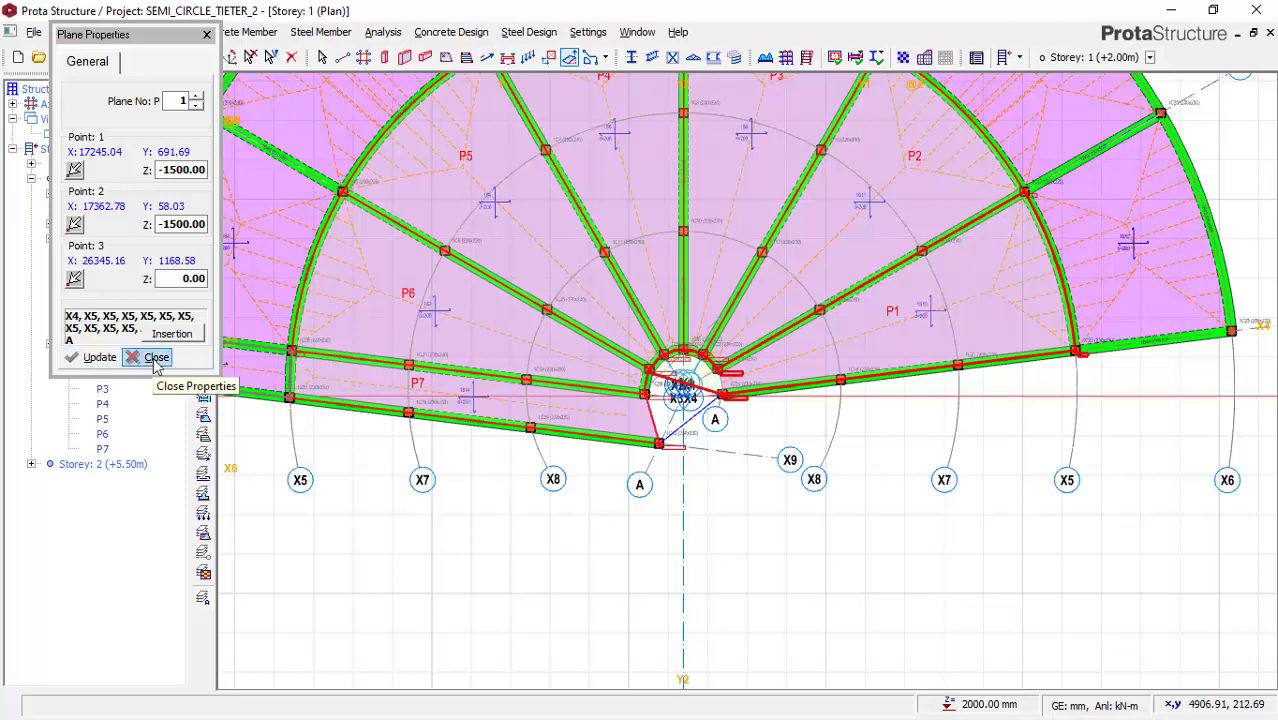
{"action": "left_click", "coordinate": [155, 358]}
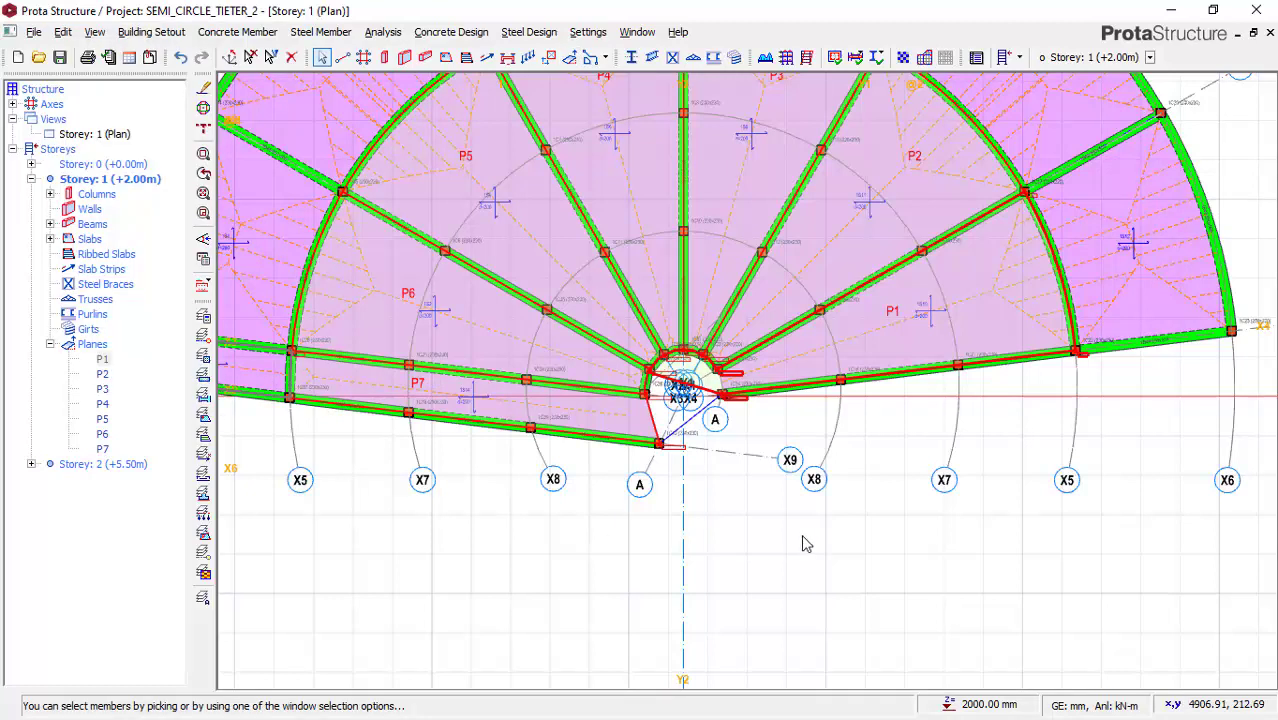
{"action": "left_click", "coordinate": [203, 192]}
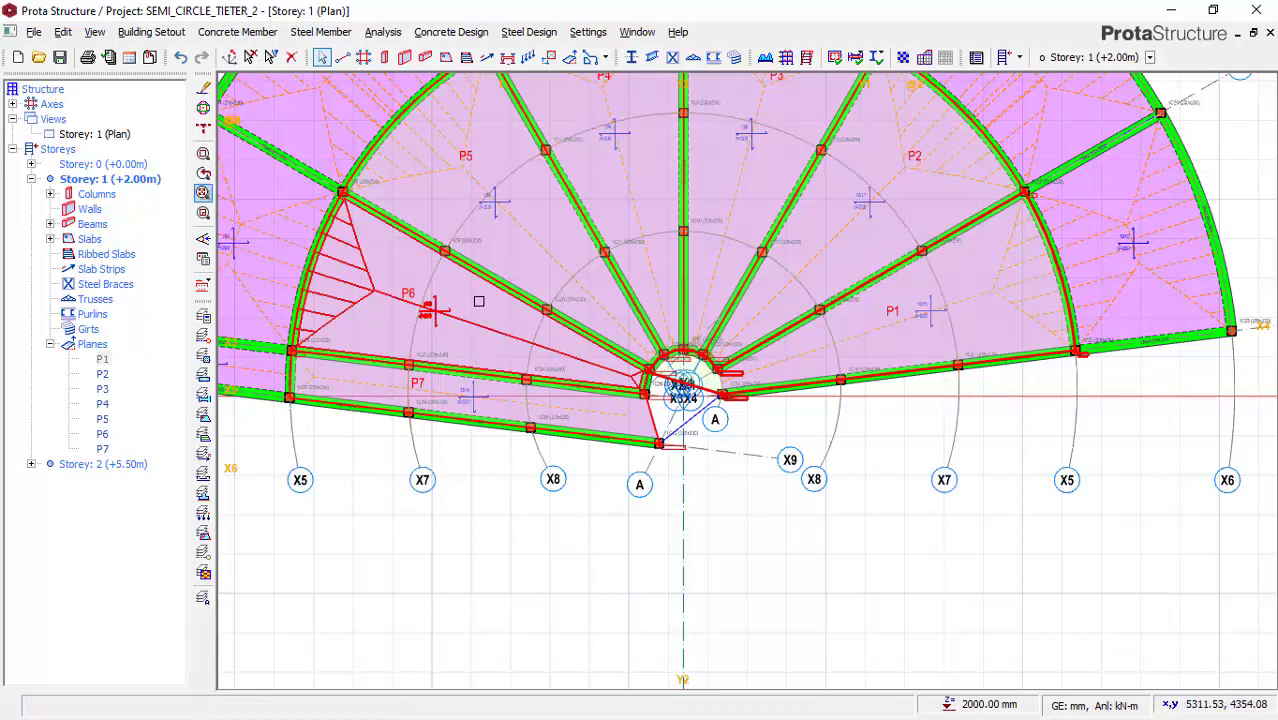
{"action": "left_click", "coordinate": [237, 198]}
- View Storey 1 in 3D and orbit to see the beams sloping to -1500
{"action": "left_click", "coordinate": [113, 140]}
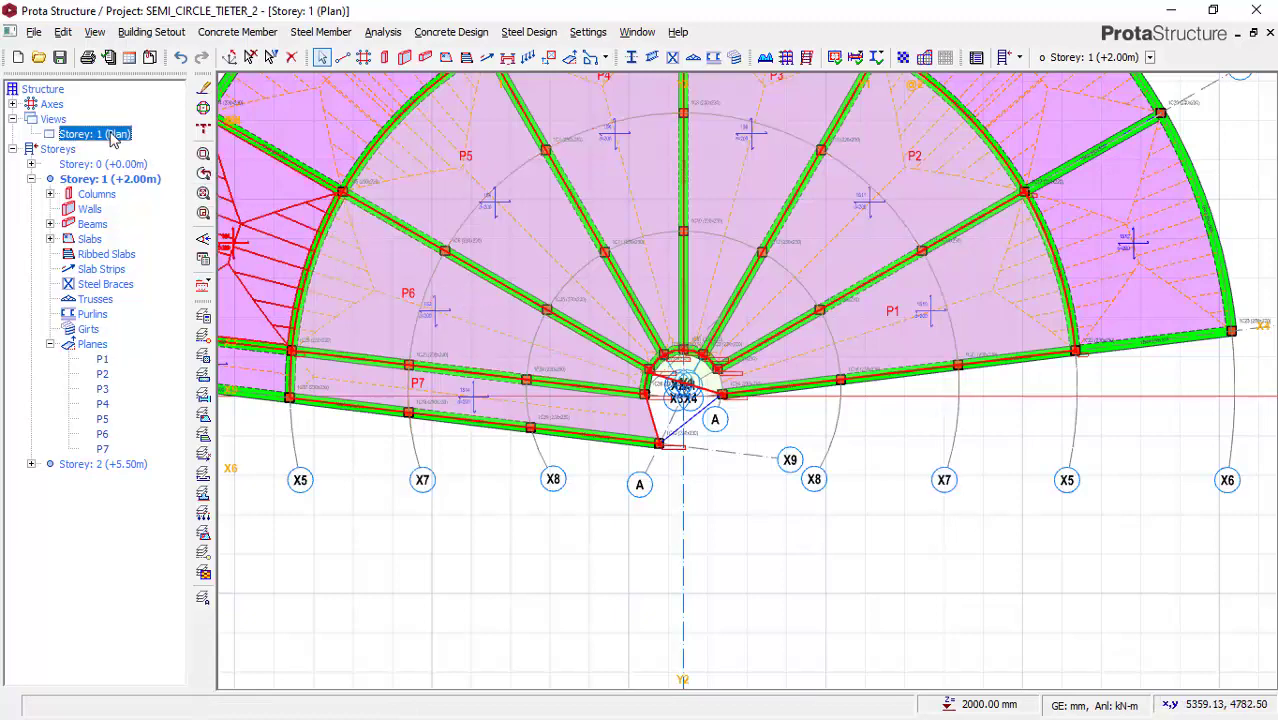
{"action": "right_click", "coordinate": [114, 132]}
{"action": "left_click", "coordinate": [152, 168]}
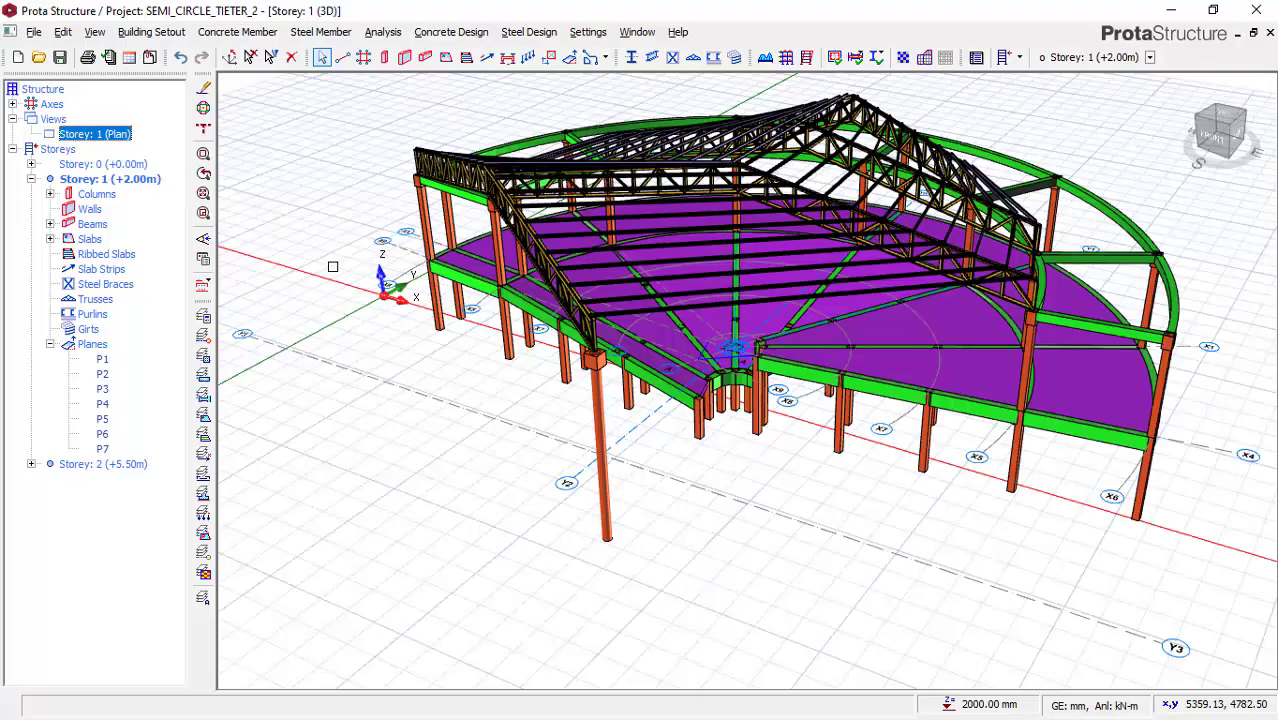
{"action": "middle_click_drag", "start_coordinate": [448, 434], "coordinate": [602, 371]}
{"action": "scroll", "coordinate": [602, 371], "scroll_direction": "down", "scroll_amount": 2}
{"action": "scroll", "coordinate": [652, 390], "scroll_direction": "up", "scroll_amount": 4}
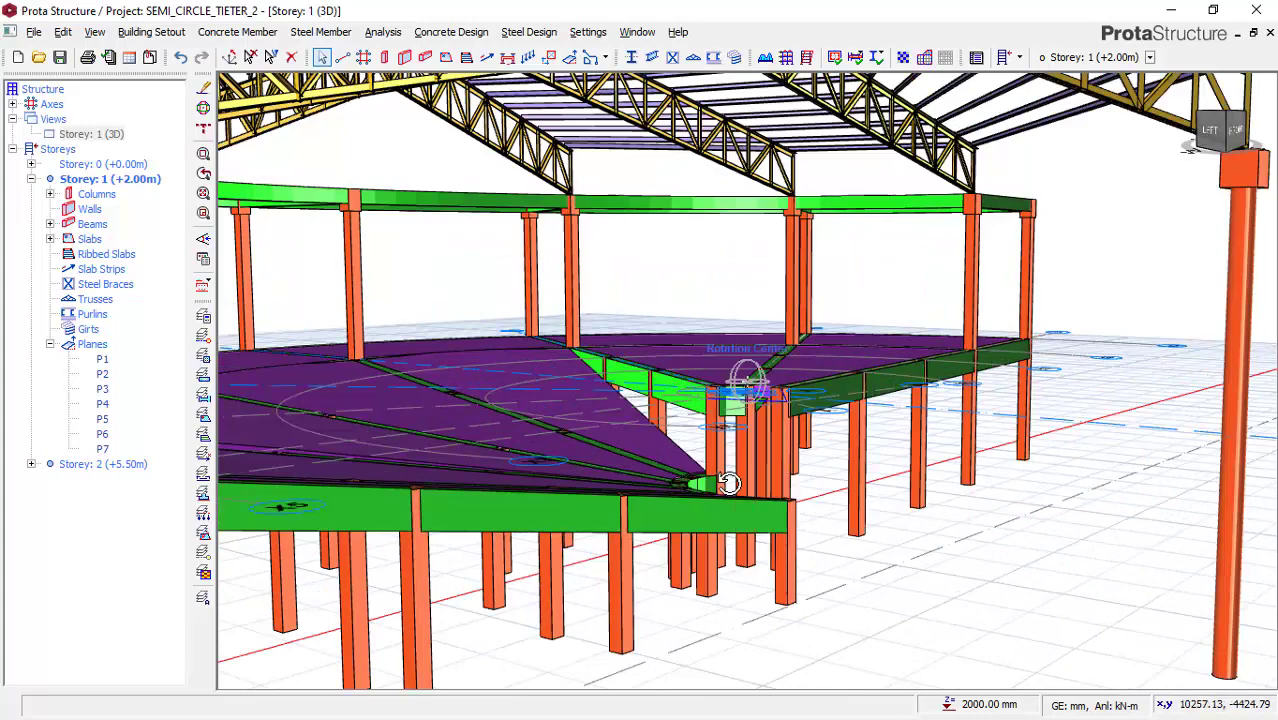
{"action": "middle_click_drag", "start_coordinate": [742, 357], "coordinate": [740, 471]}
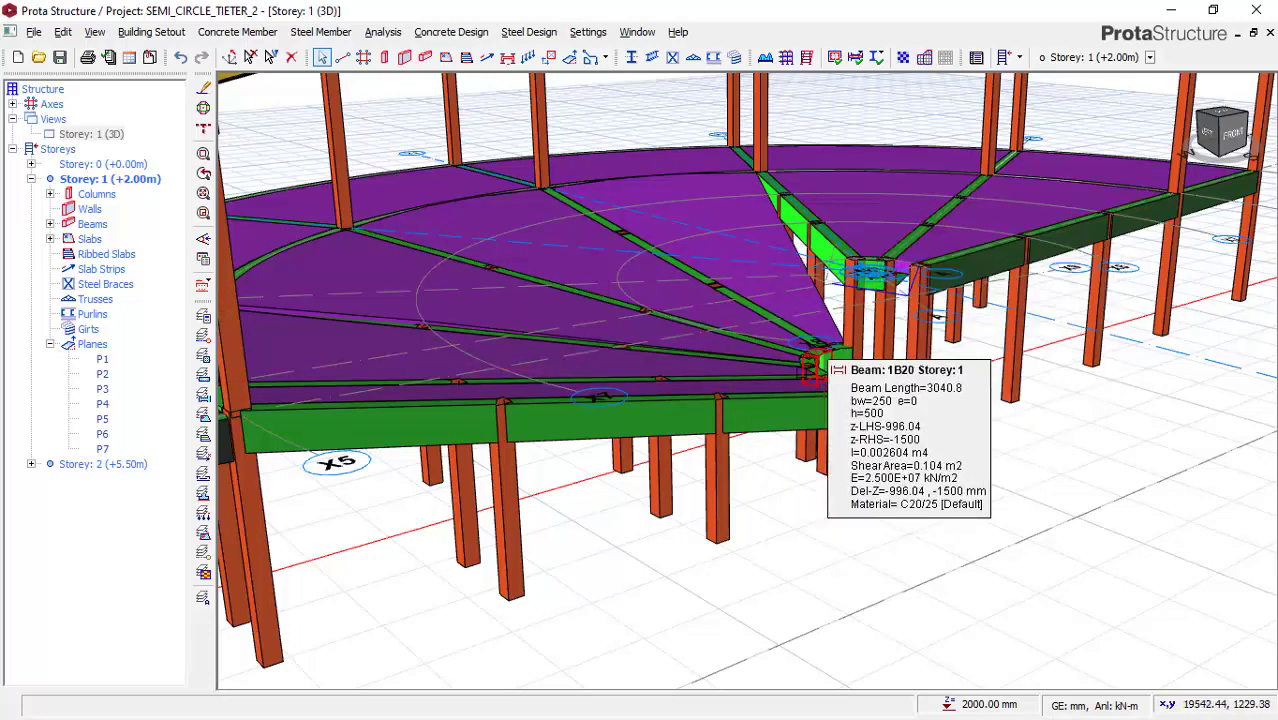
- Orbit and zoom the Storey 1 3D model to bring the roof trusses into view
{"action": "scroll", "coordinate": [561, 479], "scroll_direction": "down", "scroll_amount": 2}
{"action": "scroll", "coordinate": [561, 479], "scroll_direction": "down", "scroll_amount": 2}
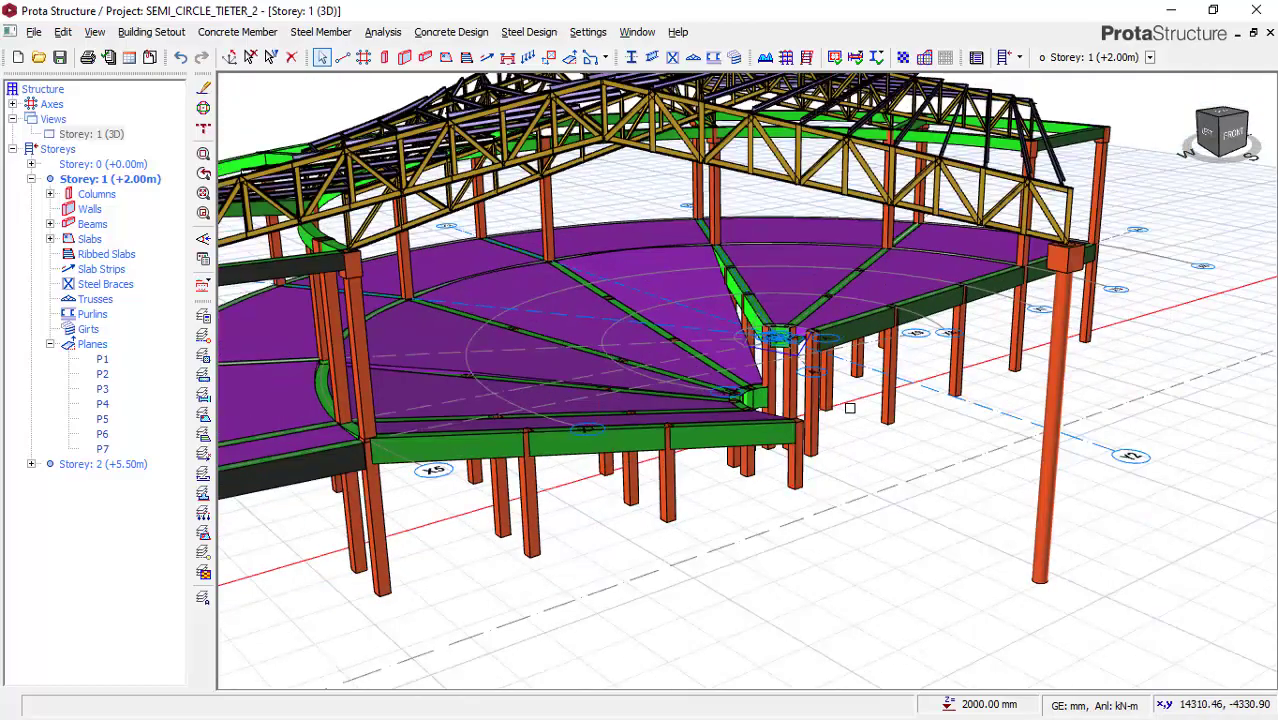
{"action": "mouse_move", "coordinate": [844, 402]}
{"action": "middle_mouse_down"}
{"action": "mouse_move", "coordinate": [806, 390]}
{"action": "mouse_move", "coordinate": [802, 408]}
{"action": "middle_mouse_up"}
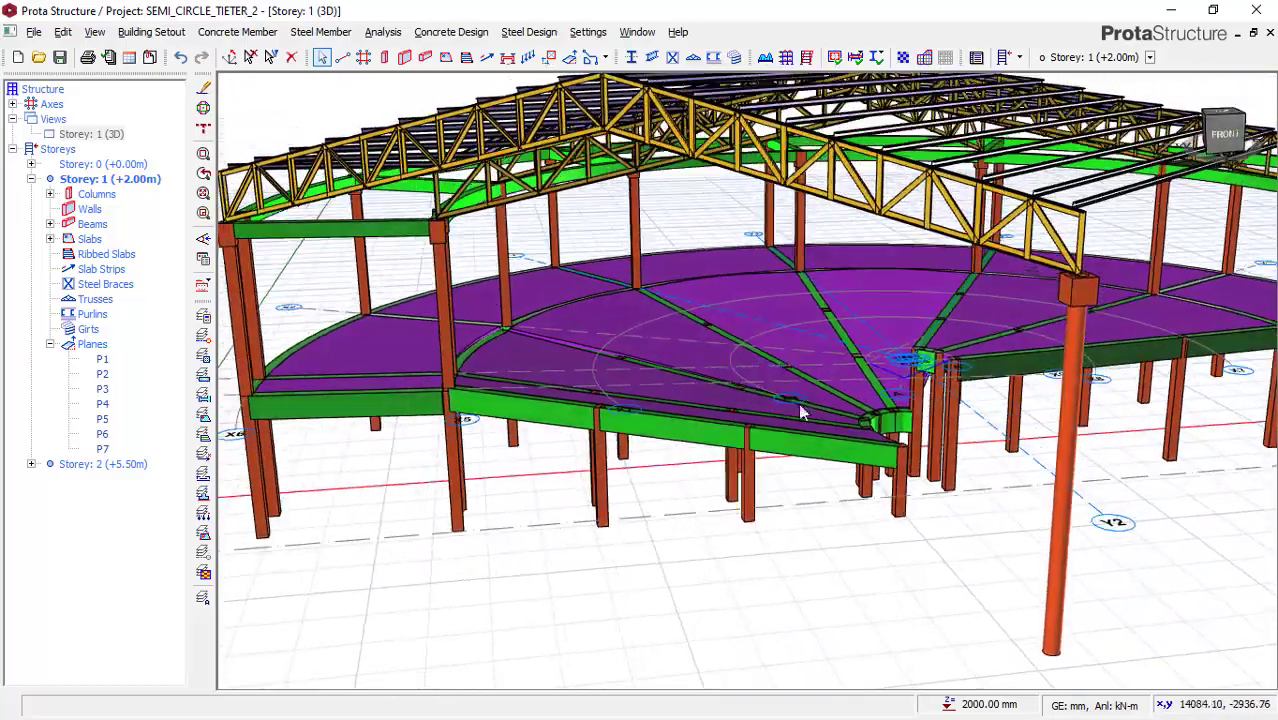
{"action": "scroll", "coordinate": [690, 440], "scroll_direction": "down", "scroll_amount": 2}
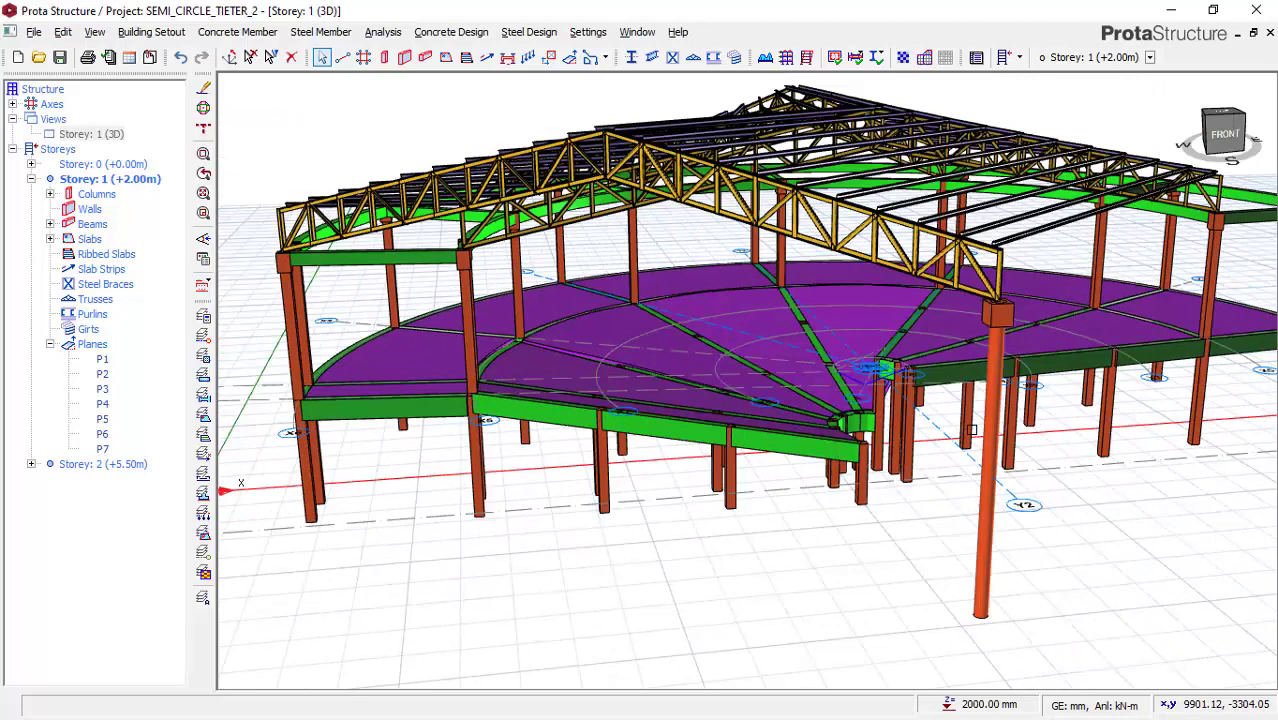
{"action": "scroll", "coordinate": [1000, 372], "scroll_direction": "up", "scroll_amount": 3}
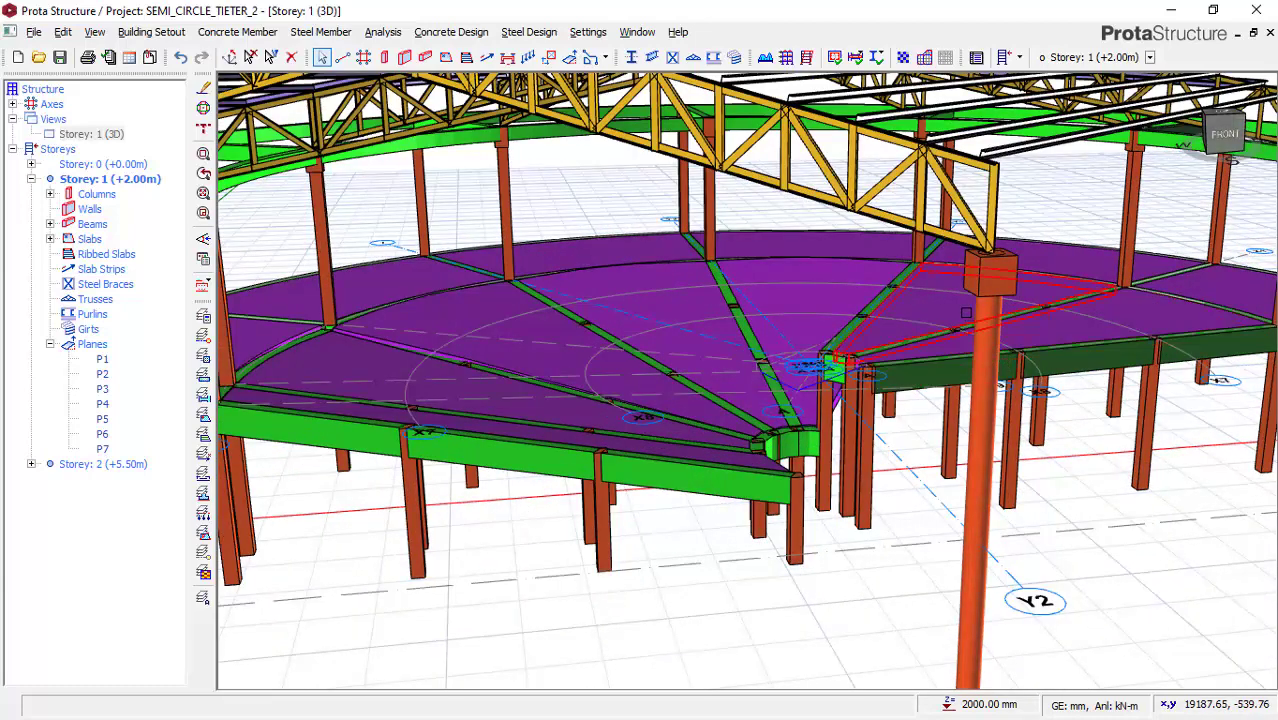
{"action": "mouse_move", "coordinate": [966, 314]}
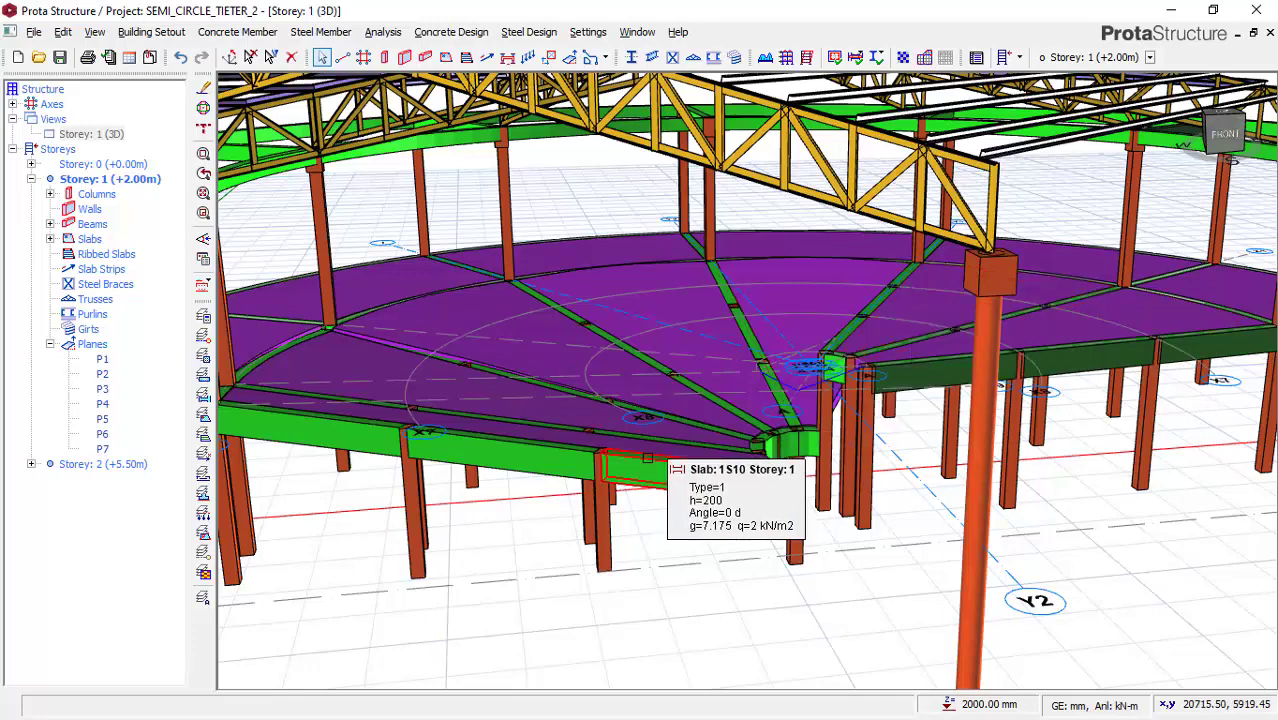
{"action": "middle_click_drag", "start_coordinate": [560, 445], "coordinate": [770, 440]}
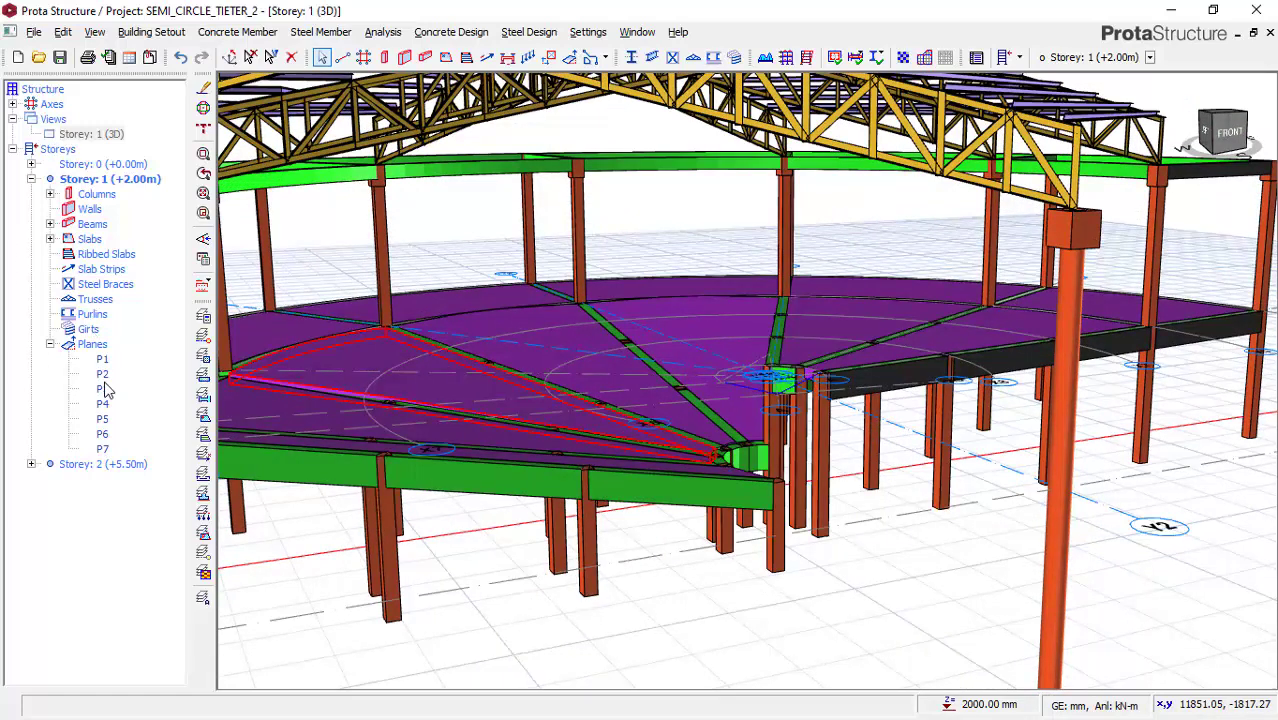
- Expand Storey 1's planes list and select plane P1
{"action": "left_click", "coordinate": [51, 345]}
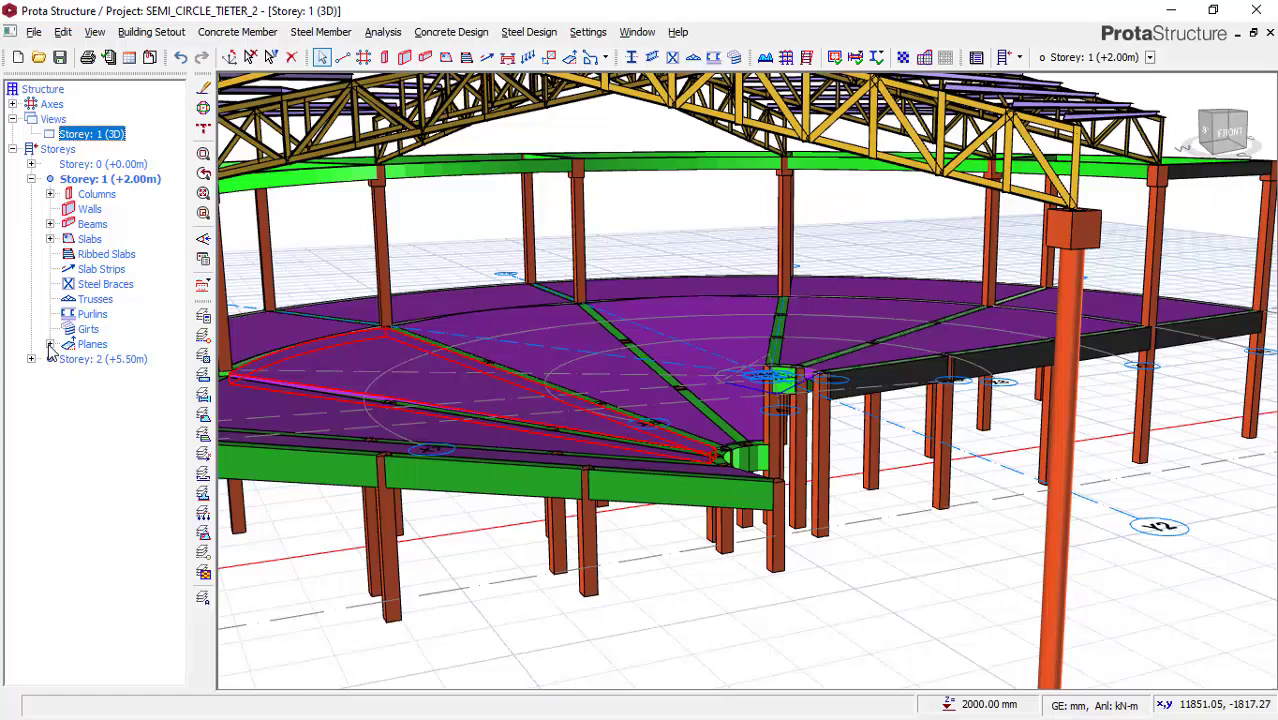
{"action": "left_click", "coordinate": [50, 345]}
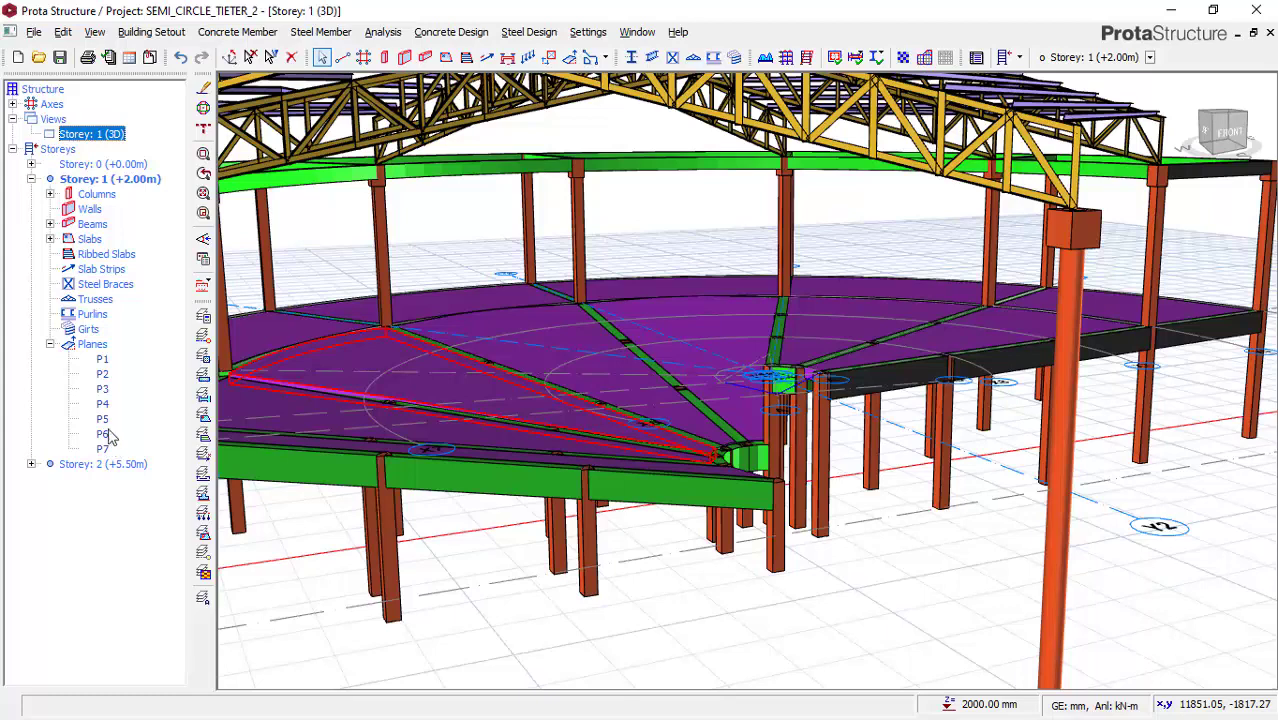
{"action": "left_click", "coordinate": [101, 362]}
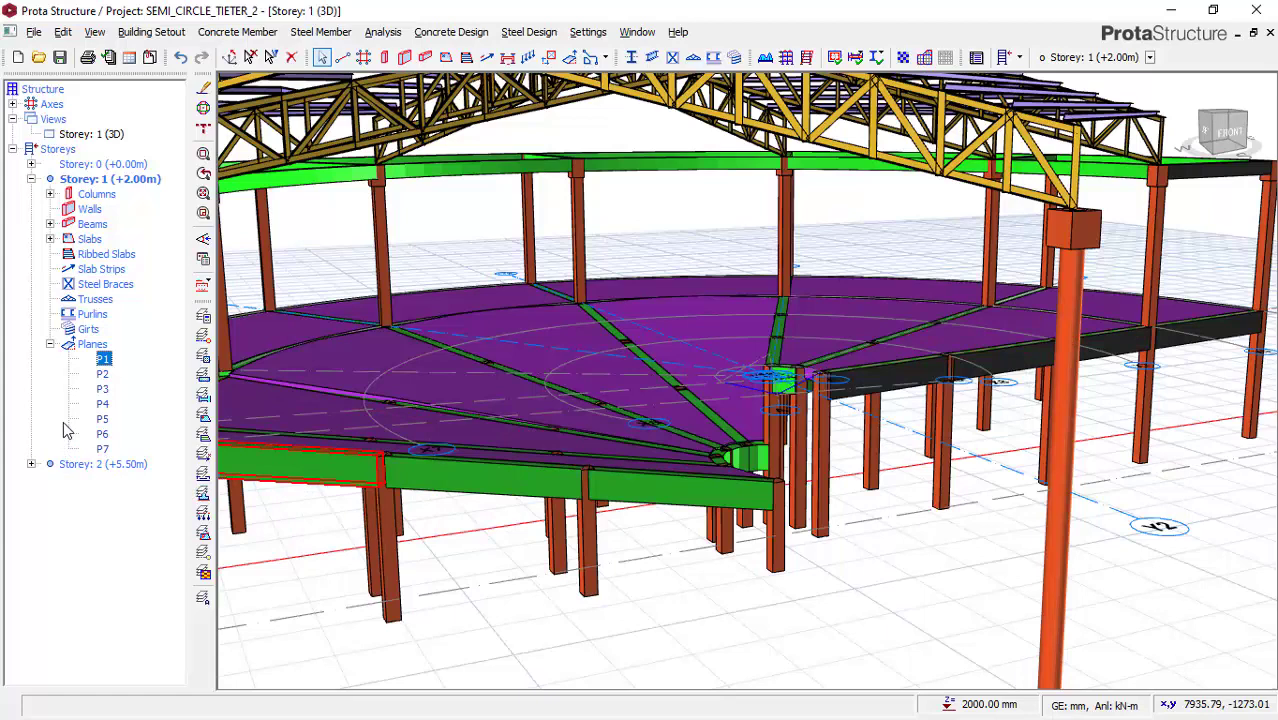
- Move the members of planes P1 and P2 to their plane definitions, confirming each
{"action": "right_click", "coordinate": [104, 362]}
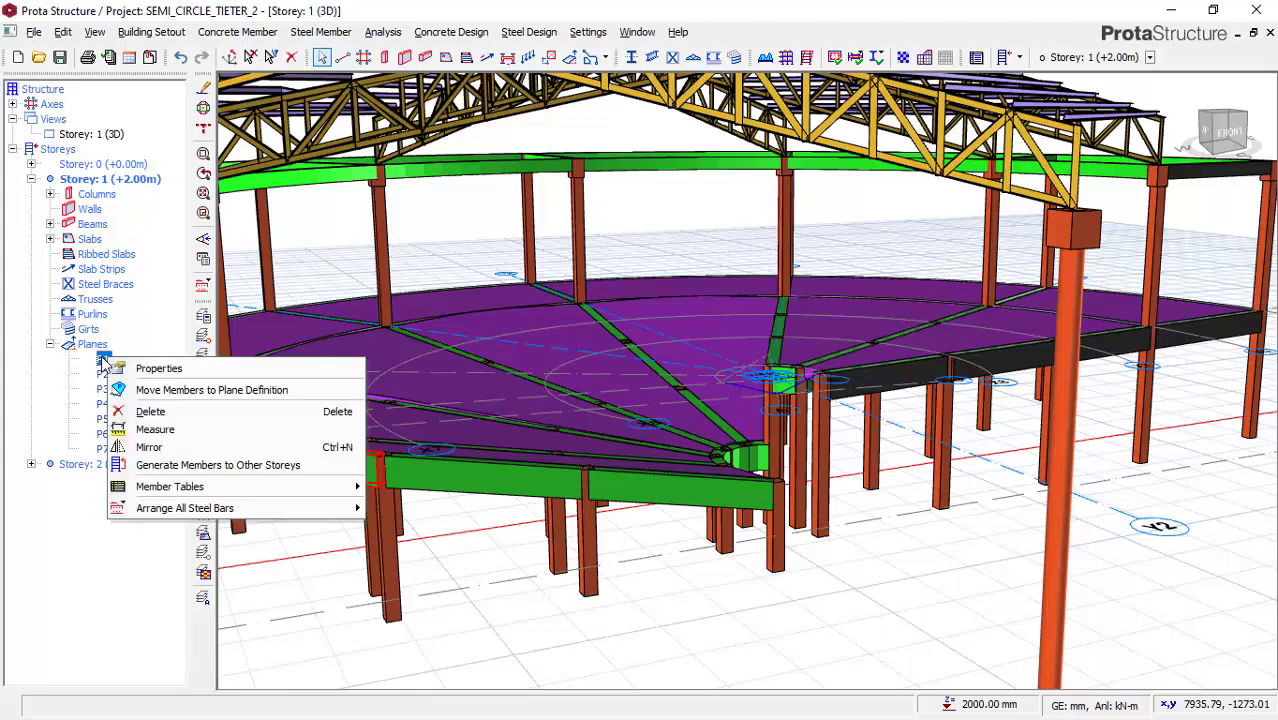
{"action": "left_click", "coordinate": [238, 392]}
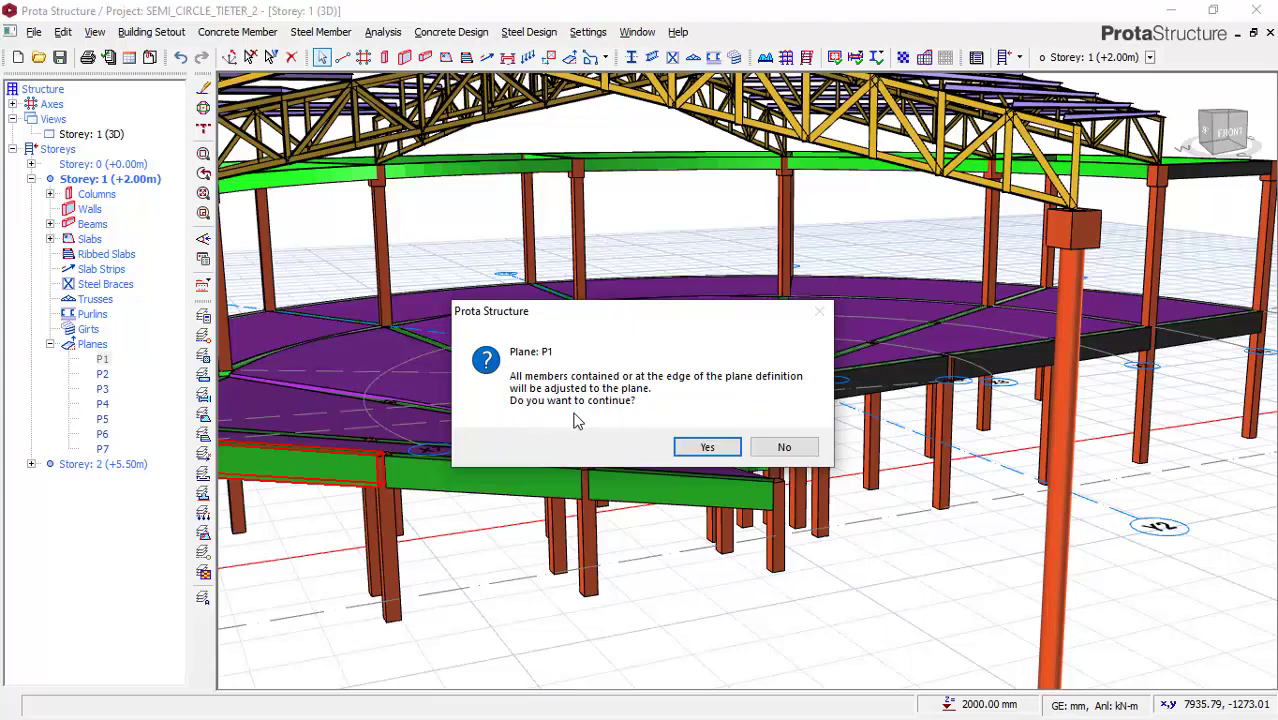
{"action": "left_click", "coordinate": [705, 449]}
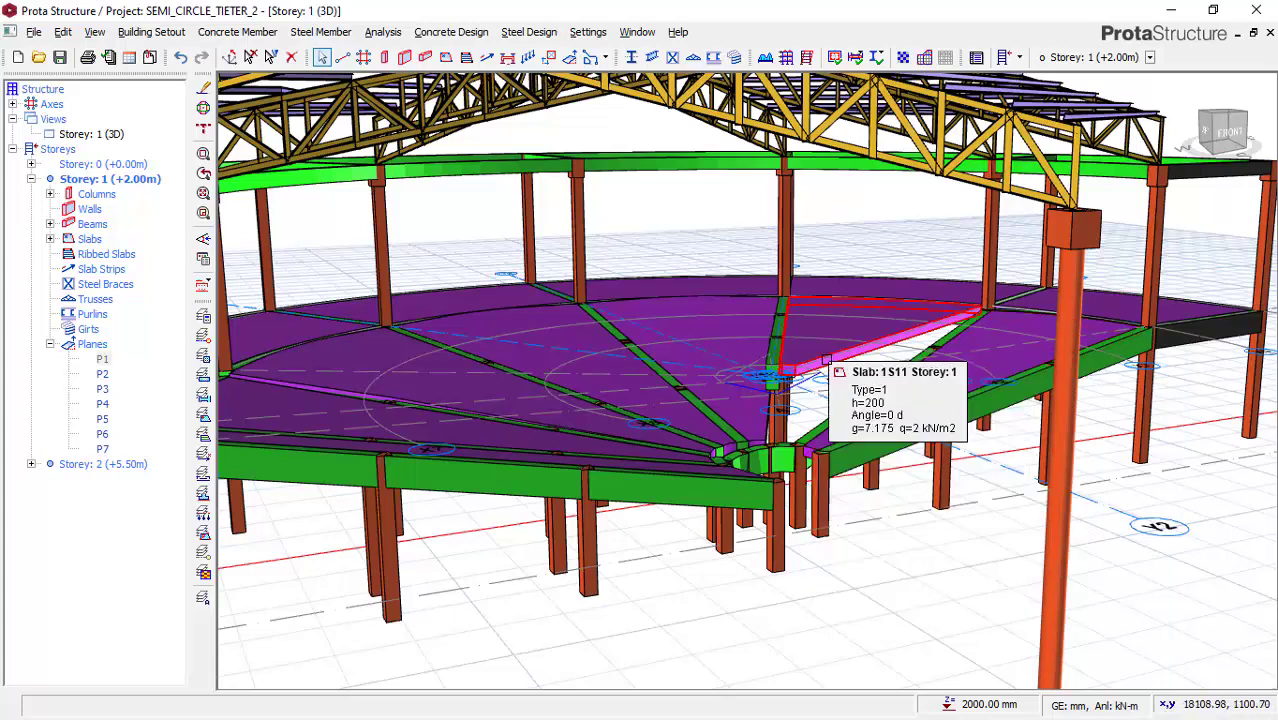
{"action": "right_click", "coordinate": [103, 381]}
{"action": "left_click", "coordinate": [168, 405]}
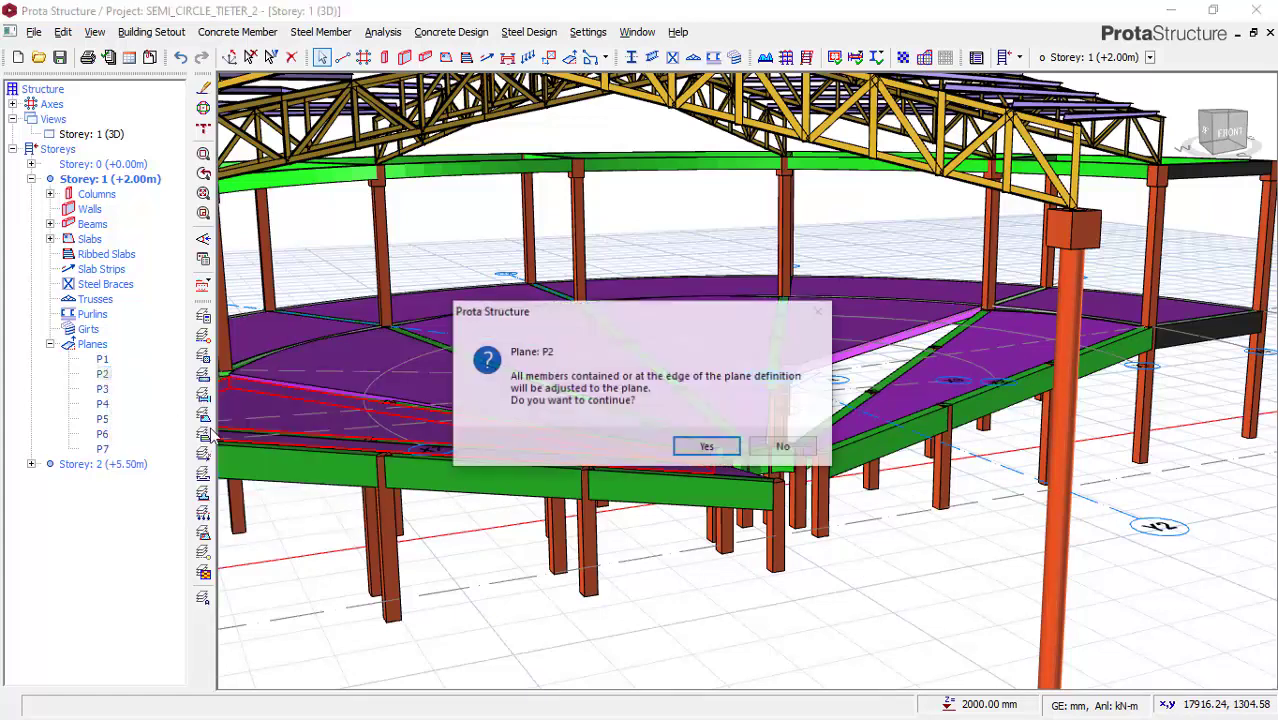
{"action": "left_click", "coordinate": [707, 447]}
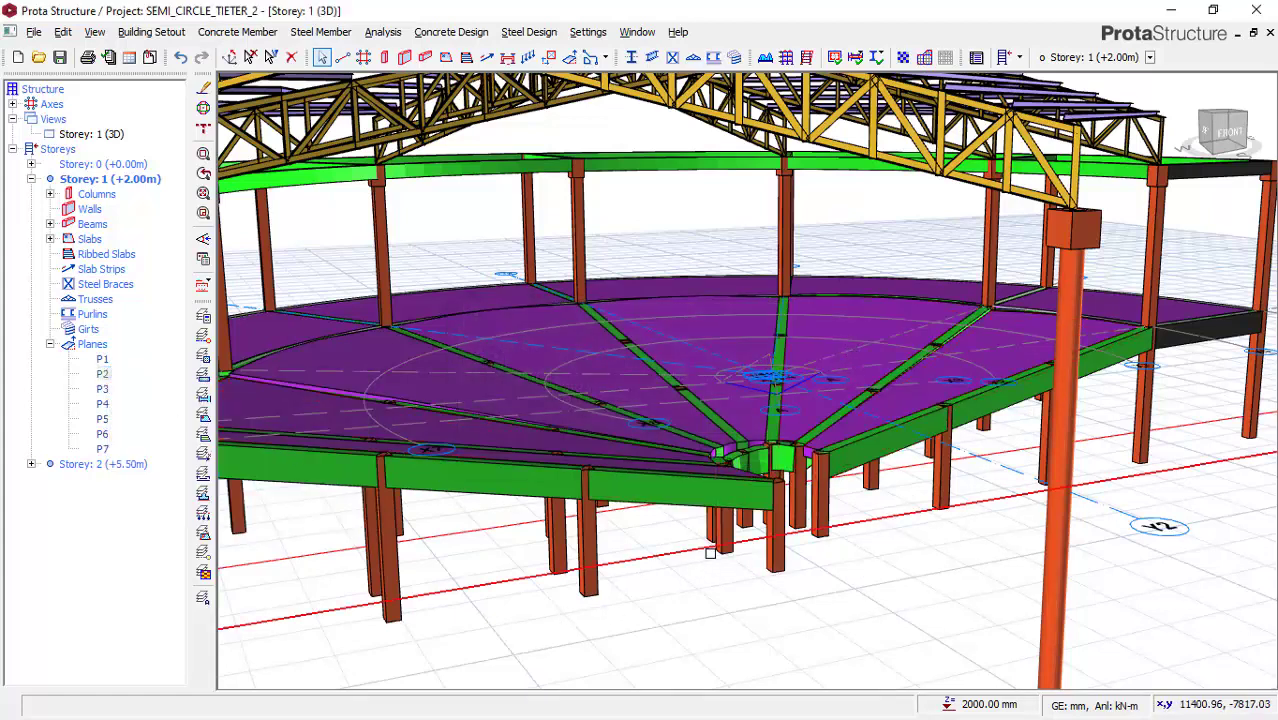
{"action": "scroll", "coordinate": [718, 540], "scroll_direction": "down", "scroll_amount": 2}
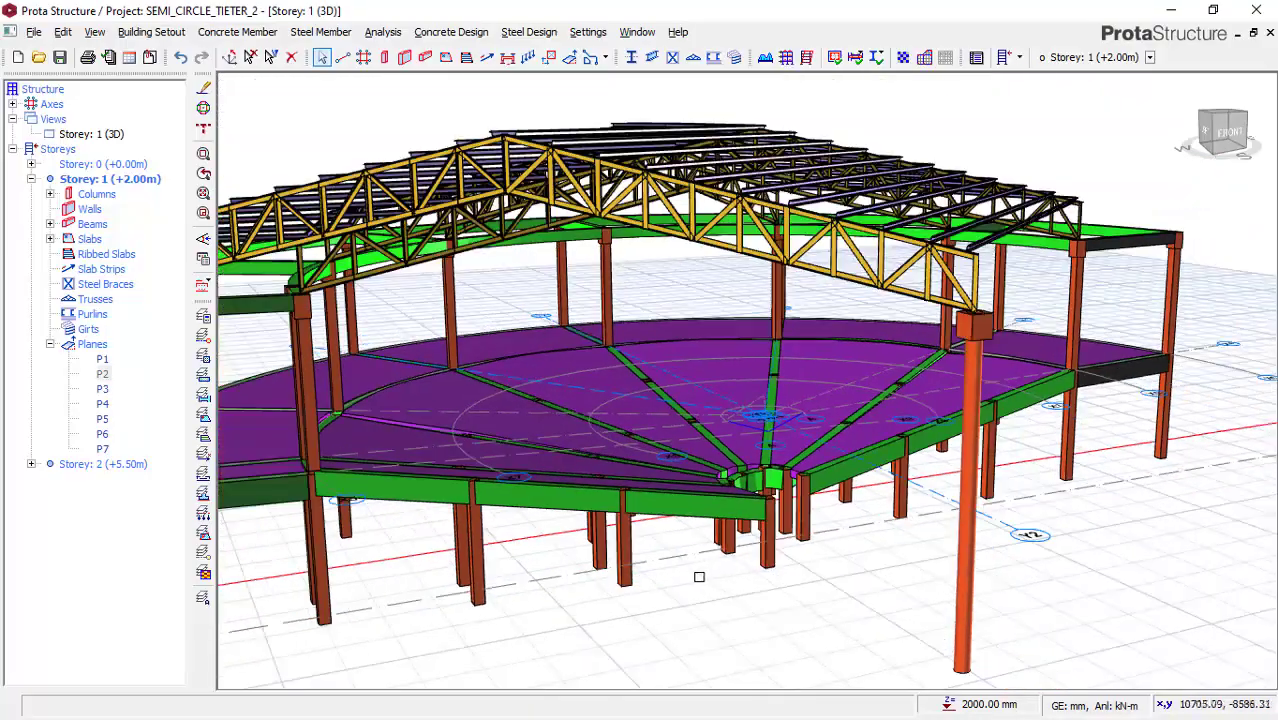
{"action": "mouse_move", "coordinate": [826, 500]}
{"action": "middle_mouse_down"}
{"action": "mouse_move", "coordinate": [819, 525]}
{"action": "mouse_move", "coordinate": [770, 491]}
{"action": "mouse_move", "coordinate": [668, 486]}
{"action": "mouse_move", "coordinate": [820, 535]}
{"action": "middle_mouse_up"}
{"action": "scroll", "coordinate": [853, 563], "scroll_direction": "up", "scroll_amount": 3}
{"action": "middle_click_drag", "start_coordinate": [633, 542], "coordinate": [579, 522]}
{"action": "right_click", "coordinate": [584, 512]}
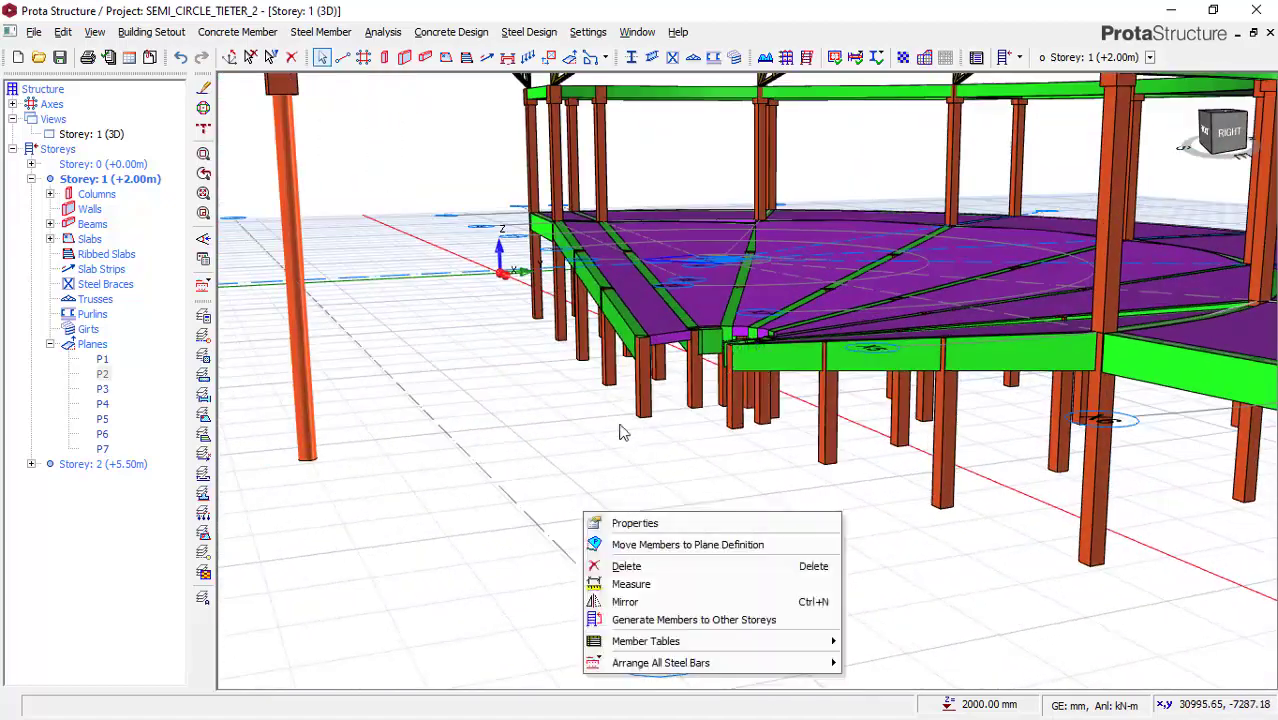
{"action": "key", "text": "Escape"}
{"action": "scroll", "coordinate": [659, 488], "scroll_direction": "down", "scroll_amount": 3}
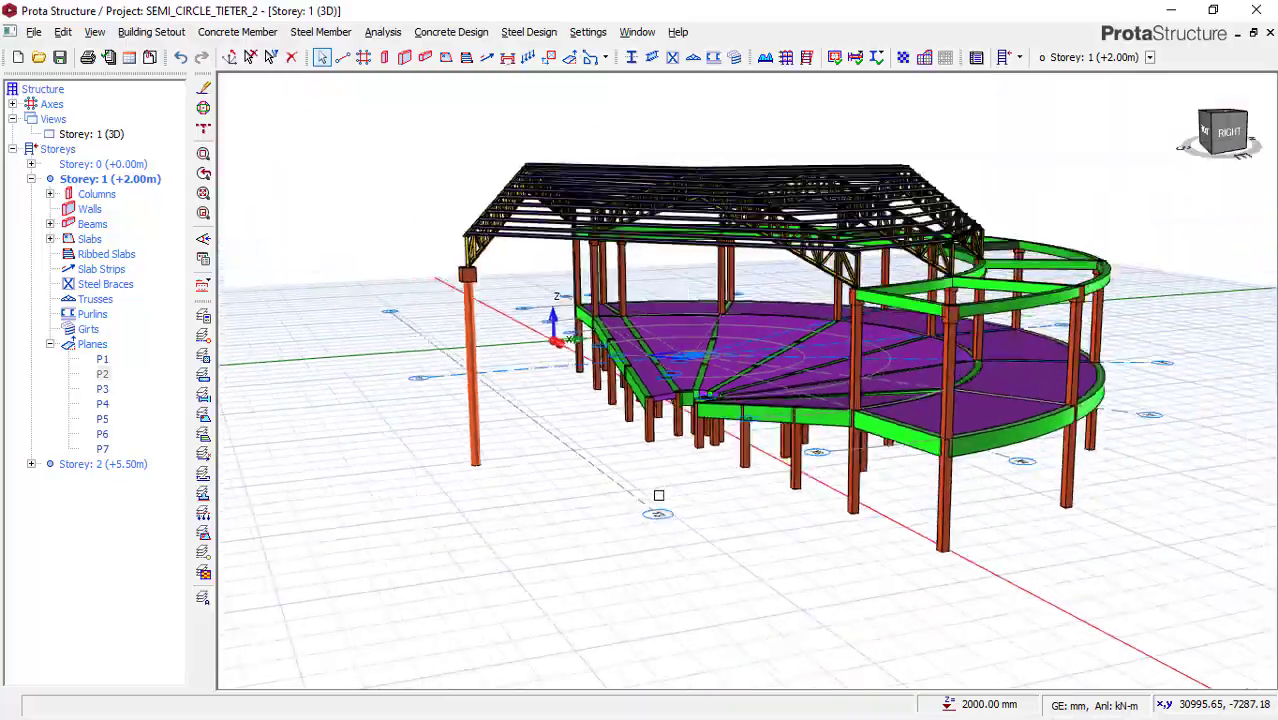
{"action": "middle_click_drag", "start_coordinate": [659, 491], "coordinate": [640, 470]}
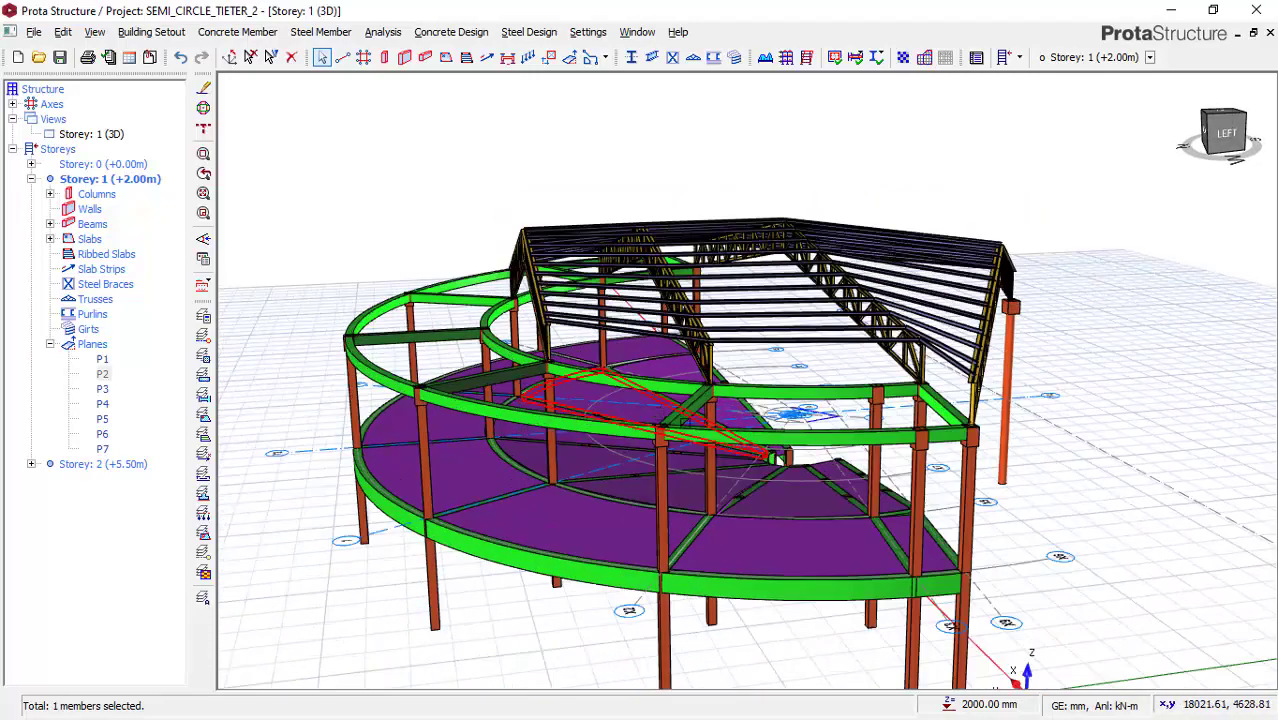
{"action": "scroll", "coordinate": [763, 400], "scroll_direction": "up", "scroll_amount": 4}
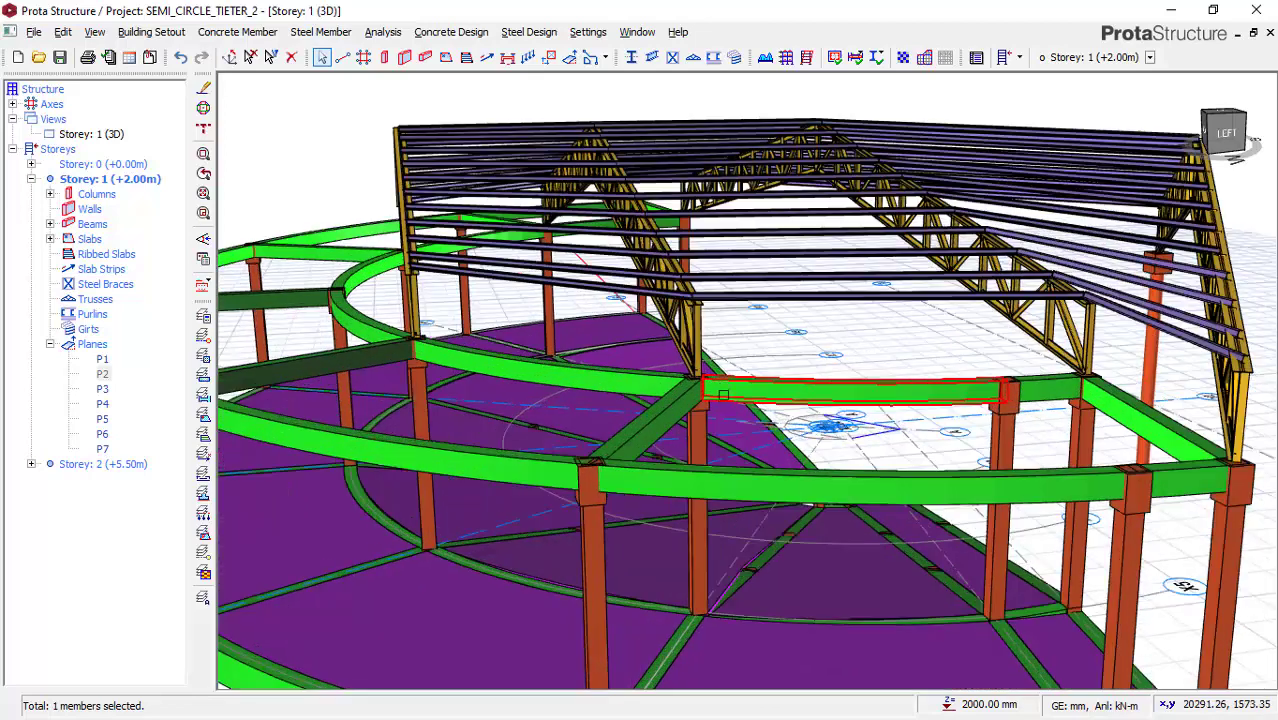
{"action": "scroll", "coordinate": [580, 470], "scroll_direction": "up", "scroll_amount": 2}
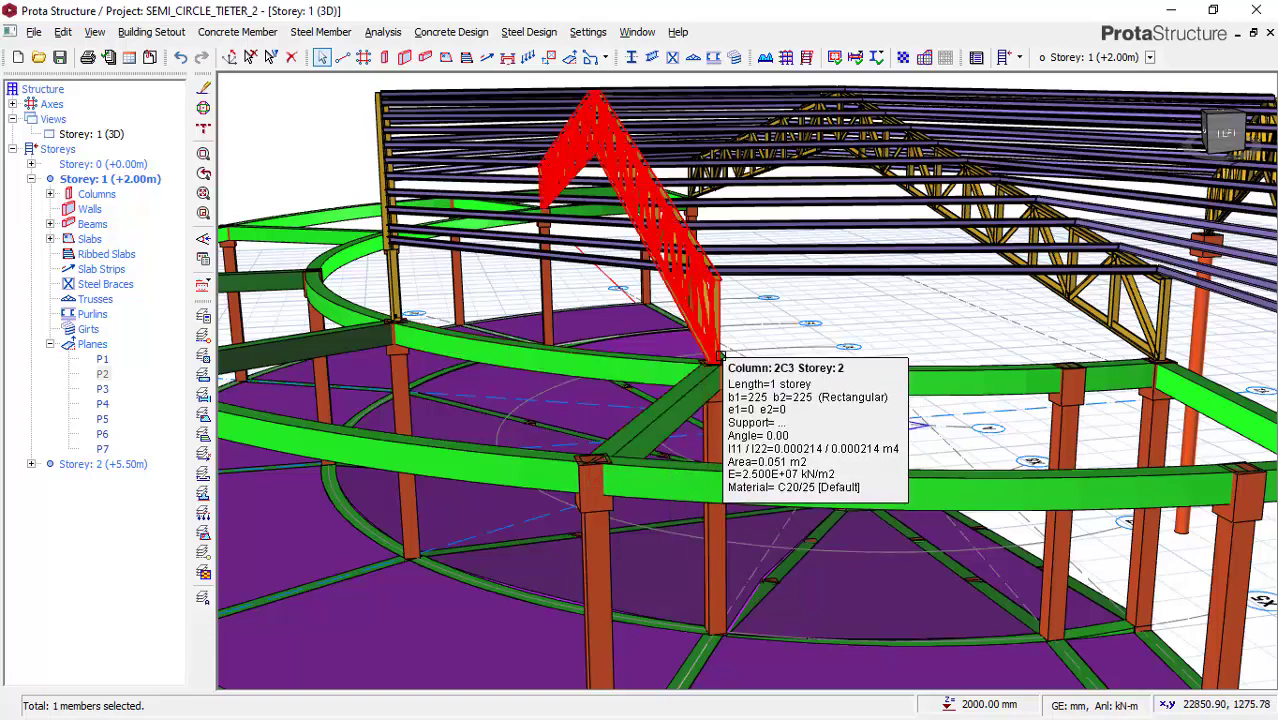
{"action": "left_click", "coordinate": [764, 57]}
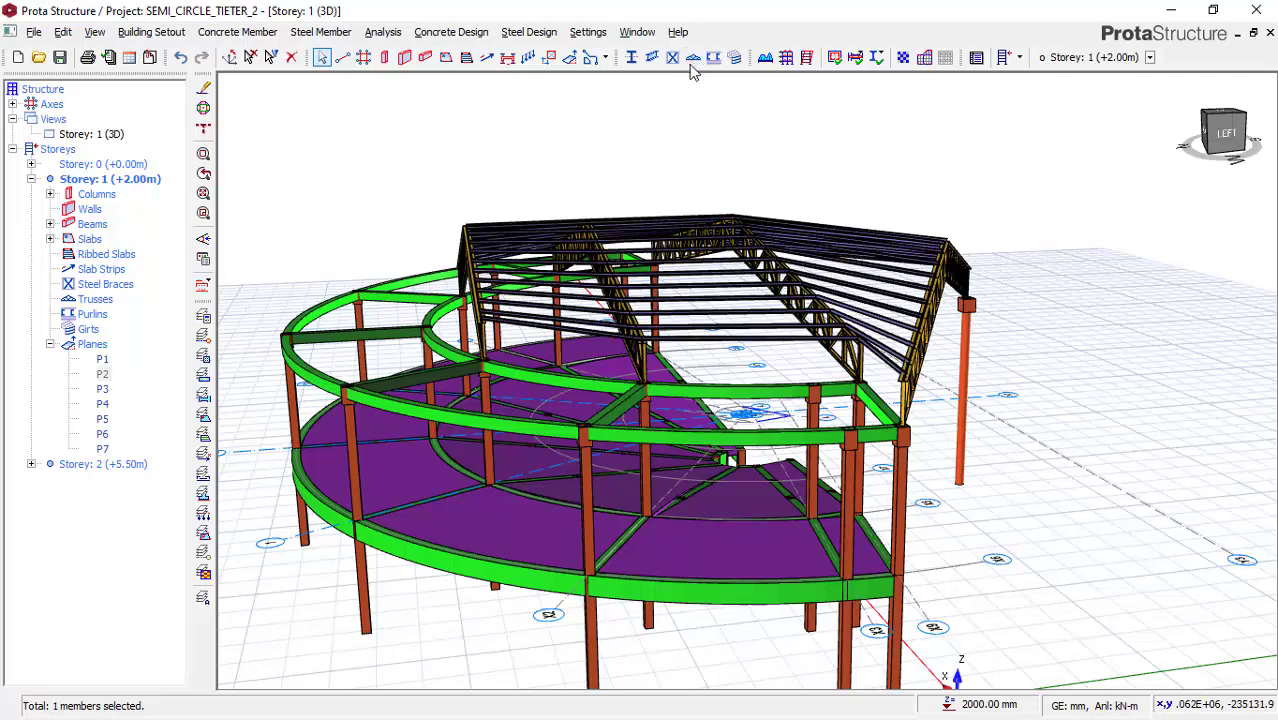
- Activate Storey 2 (+5.50m) and zoom in on the beam-column joints for the truss
{"action": "scroll", "coordinate": [585, 420], "scroll_direction": "up", "scroll_amount": 5}
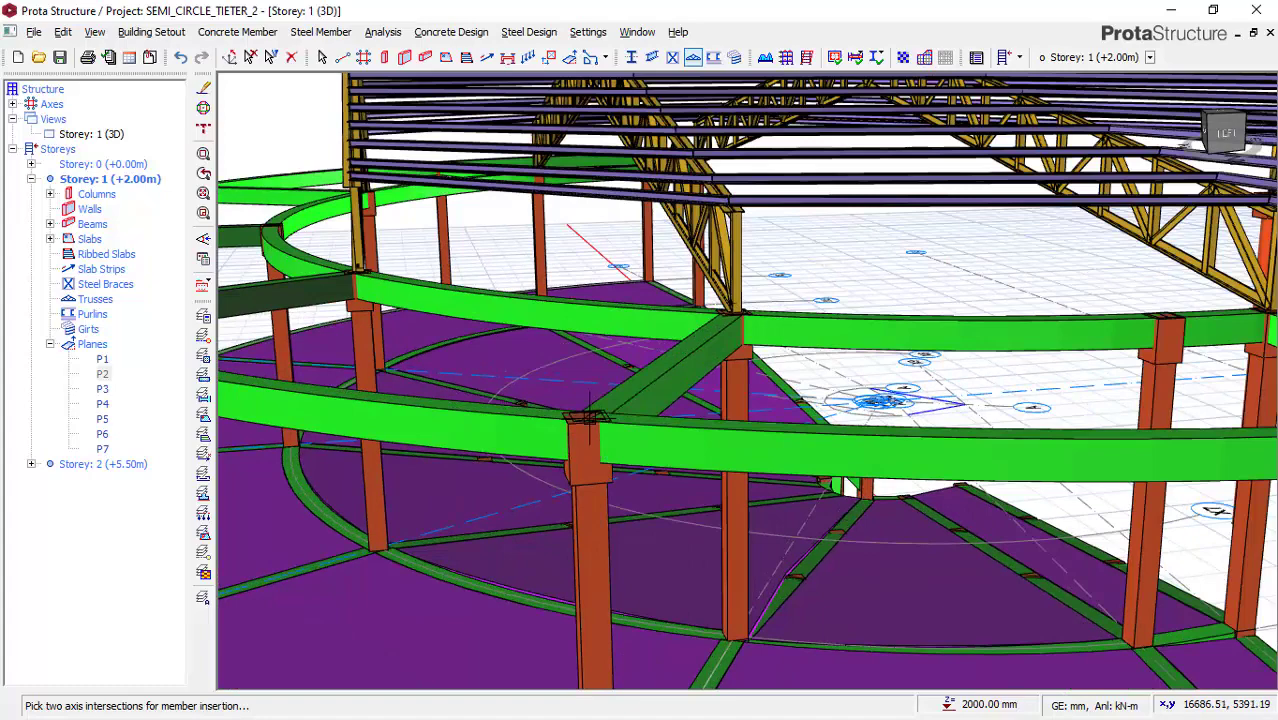
{"action": "scroll", "coordinate": [612, 388], "scroll_direction": "down", "scroll_amount": 6}
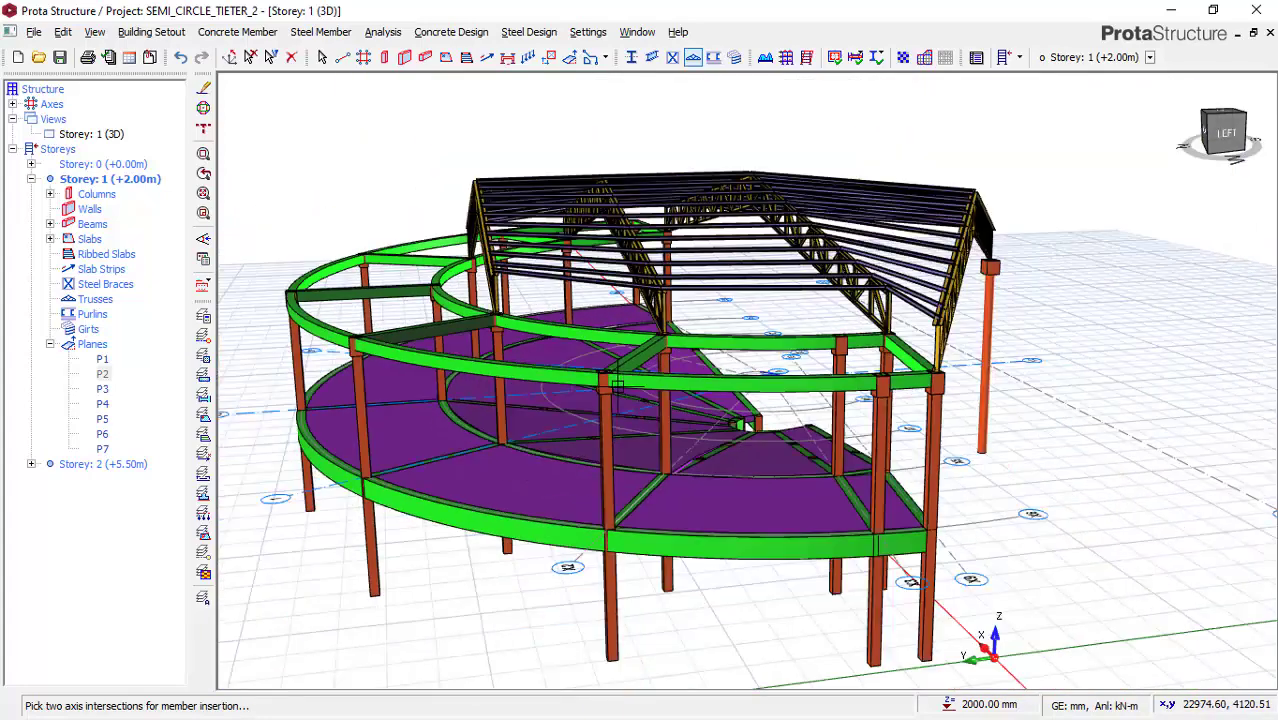
{"action": "scroll", "coordinate": [603, 378], "scroll_direction": "up", "scroll_amount": 2}
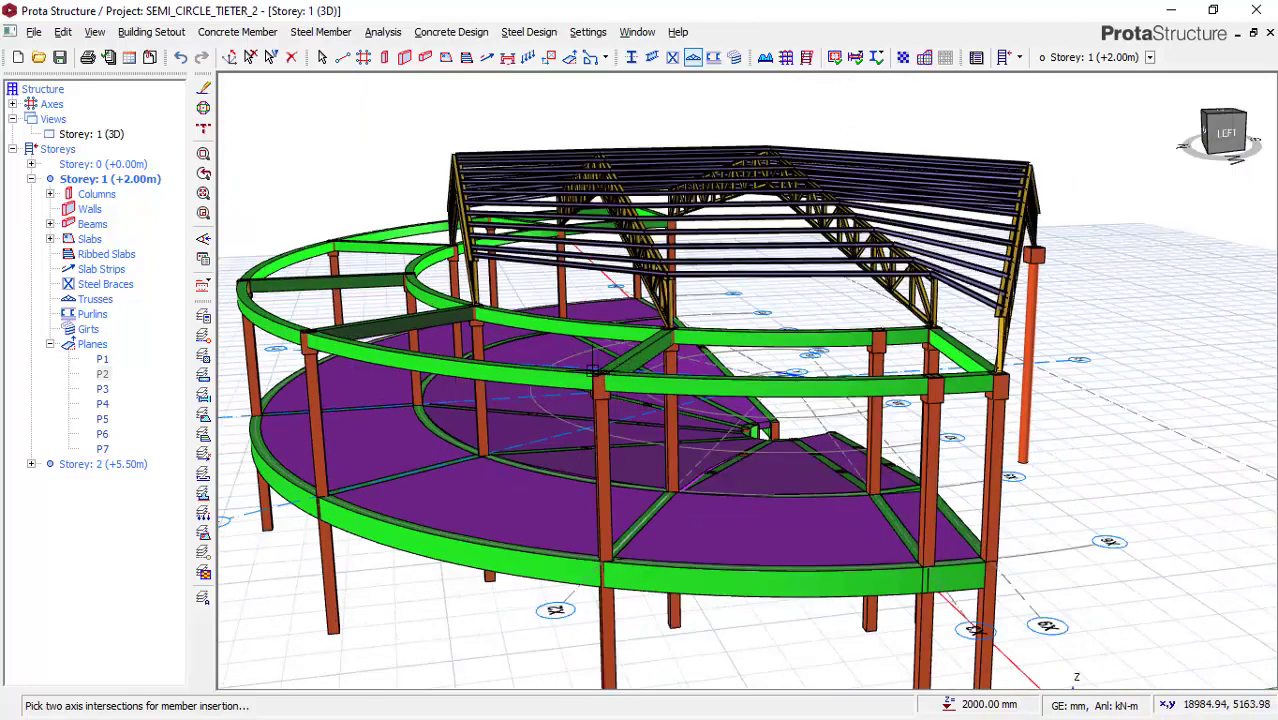
{"action": "scroll", "coordinate": [600, 376], "scroll_direction": "up", "scroll_amount": 1}
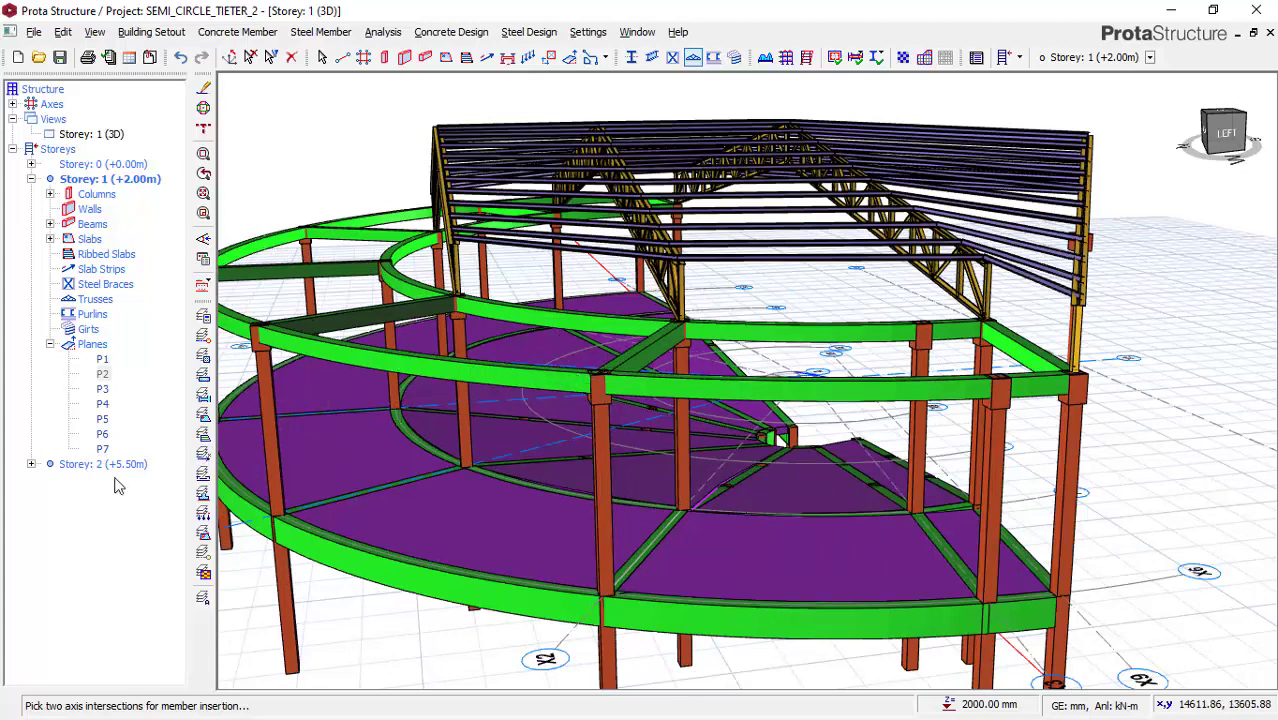
{"action": "left_click", "coordinate": [80, 466]}
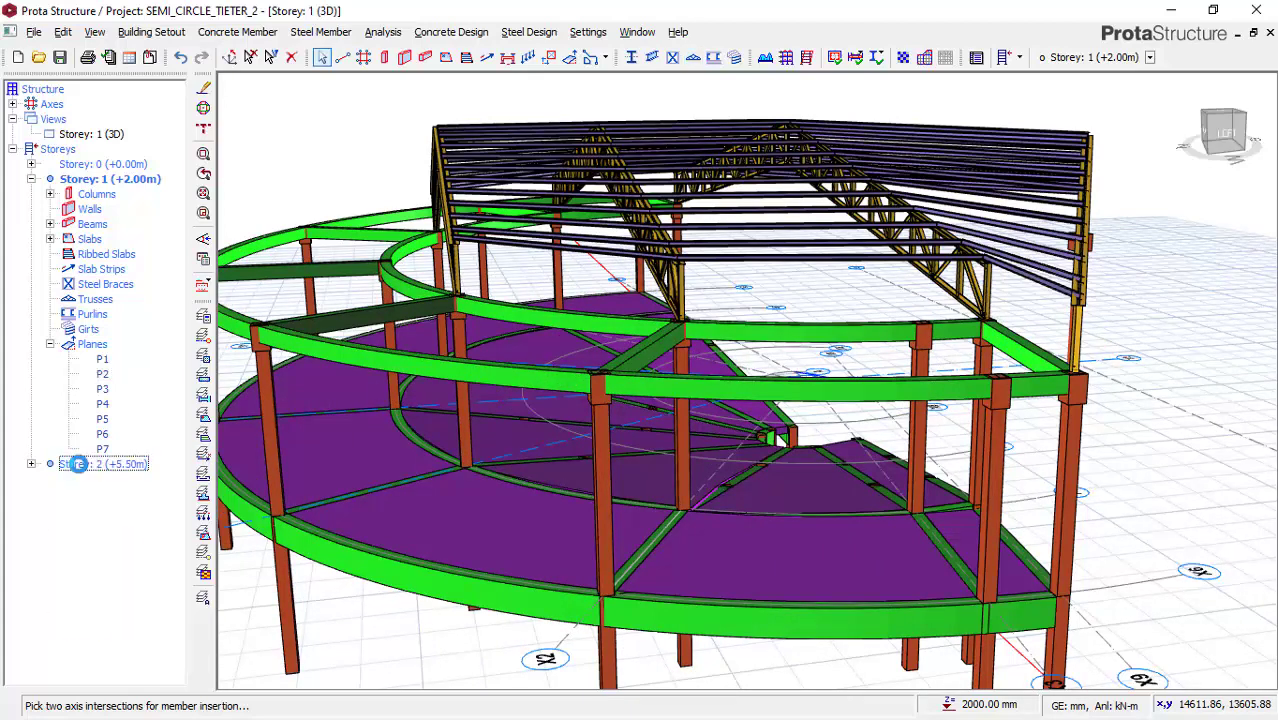
{"action": "double_click", "coordinate": [78, 464]}
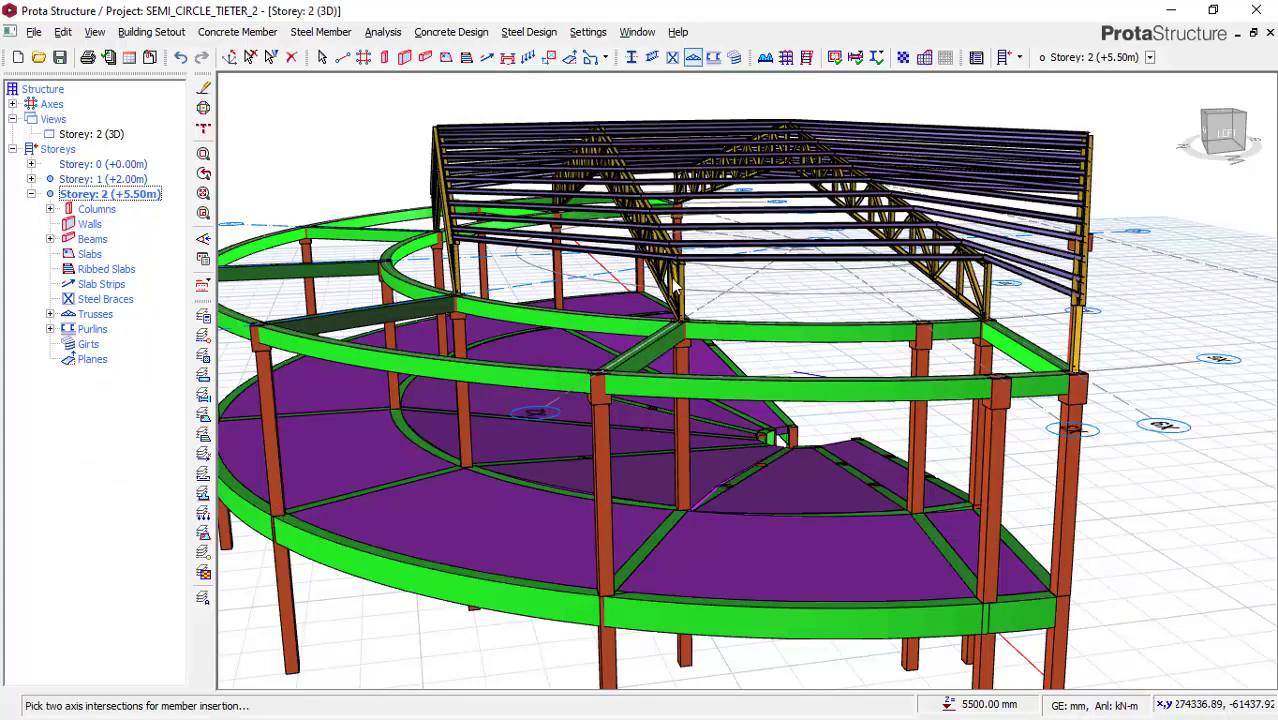
{"action": "scroll", "coordinate": [666, 340], "scroll_direction": "up", "scroll_amount": 3}
{"action": "scroll", "coordinate": [666, 340], "scroll_direction": "up", "scroll_amount": 2}
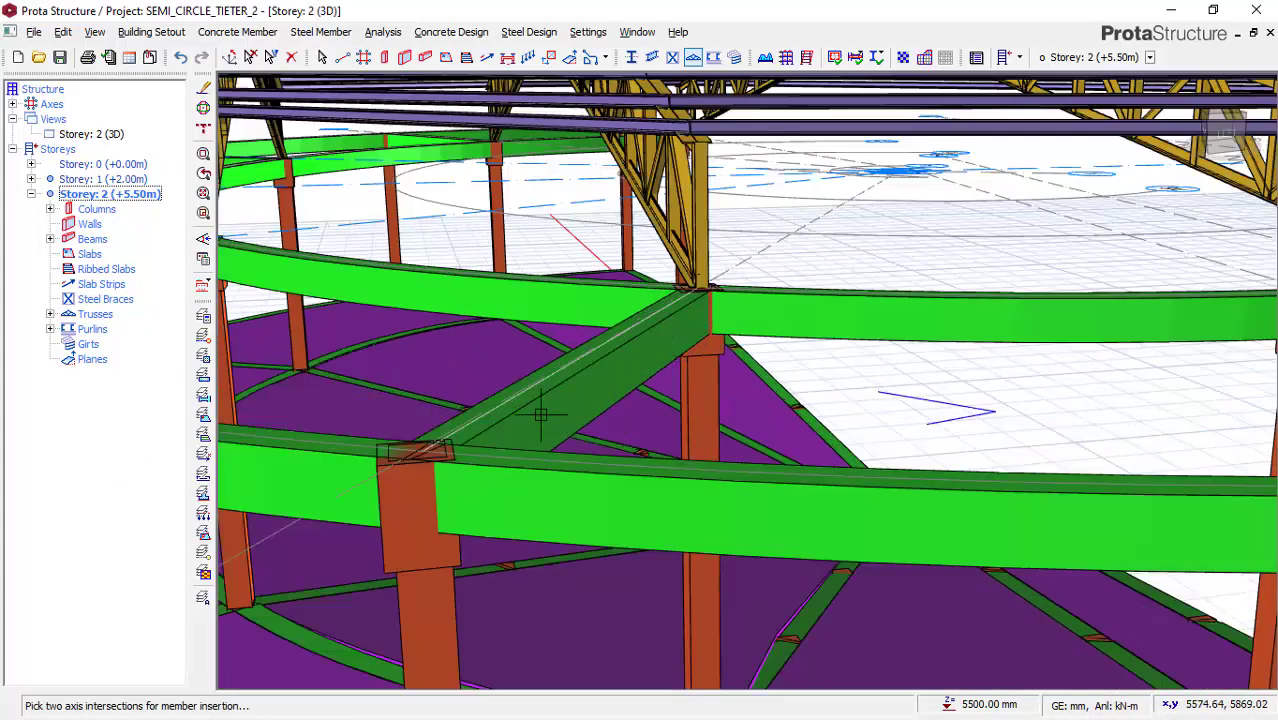
{"action": "scroll", "coordinate": [530, 412], "scroll_direction": "up", "scroll_amount": 2}
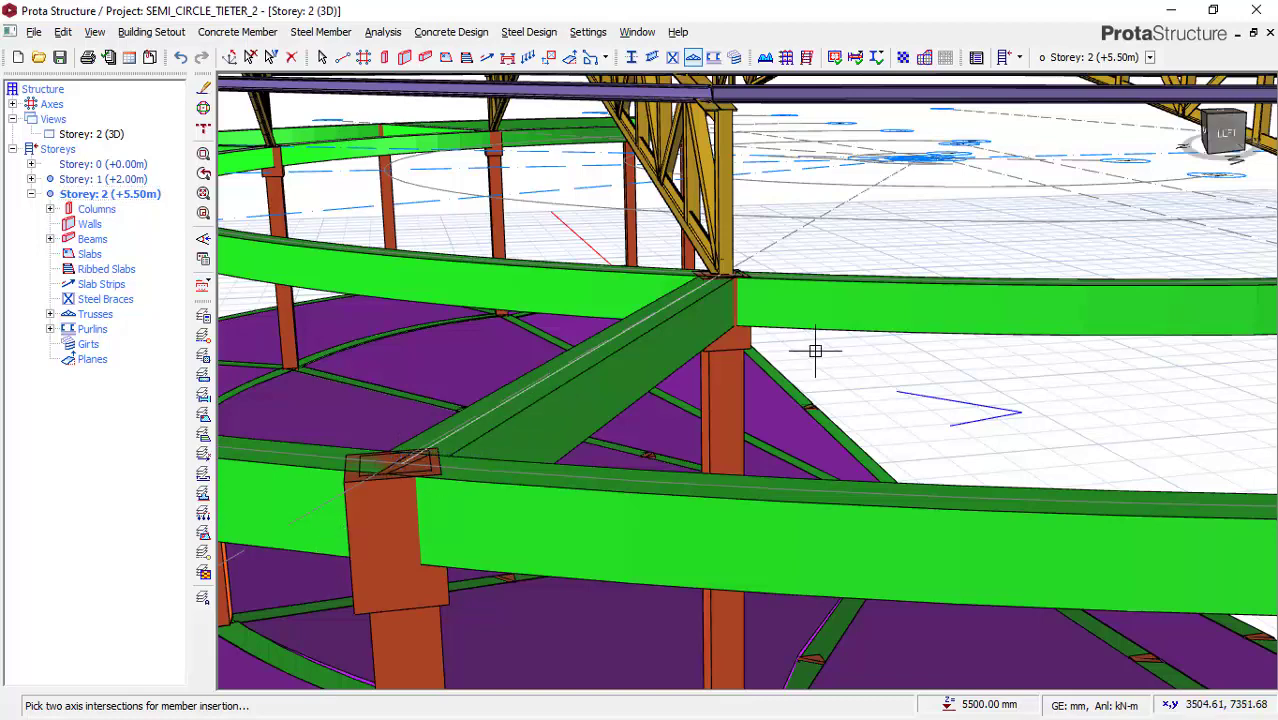
{"action": "scroll", "coordinate": [816, 370], "scroll_direction": "down", "scroll_amount": 4}
{"action": "scroll", "coordinate": [815, 380], "scroll_direction": "up", "scroll_amount": 4}
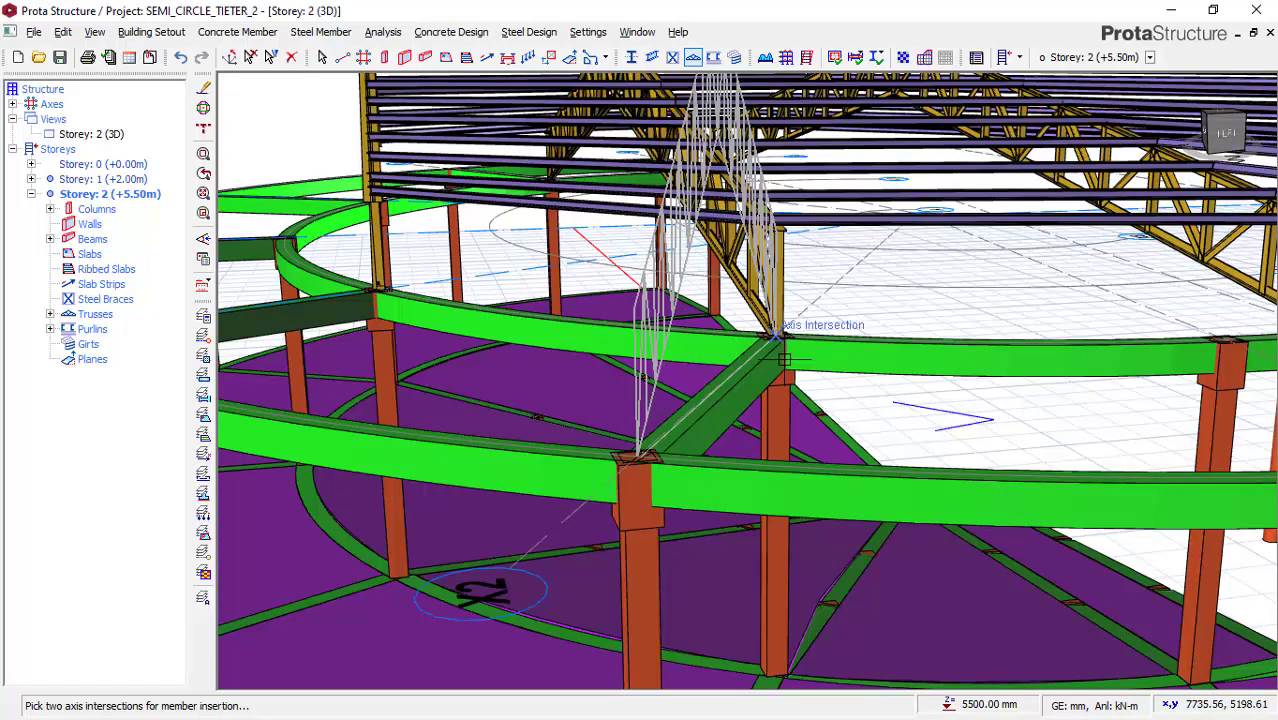
- Place straight N-pattern truss 2T5 between the joints, keeping its default chord and web sections
{"action": "left_click", "coordinate": [776, 338]}
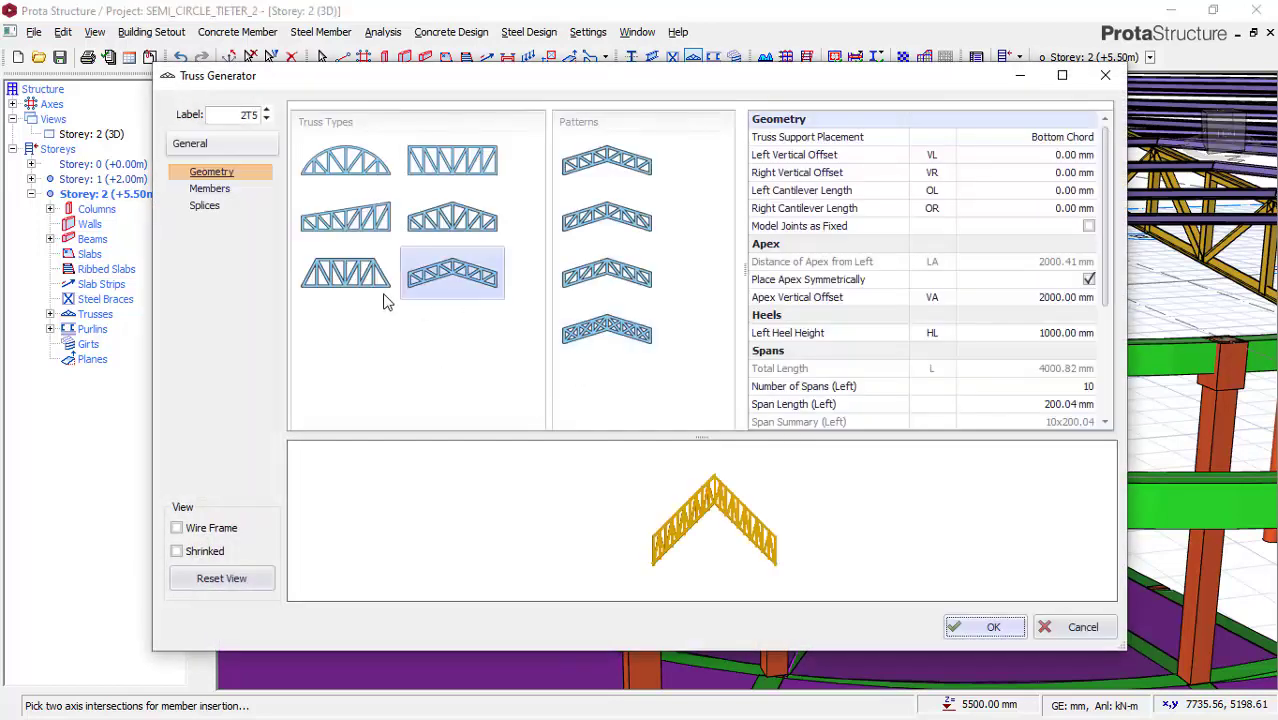
{"action": "left_click", "coordinate": [452, 160]}
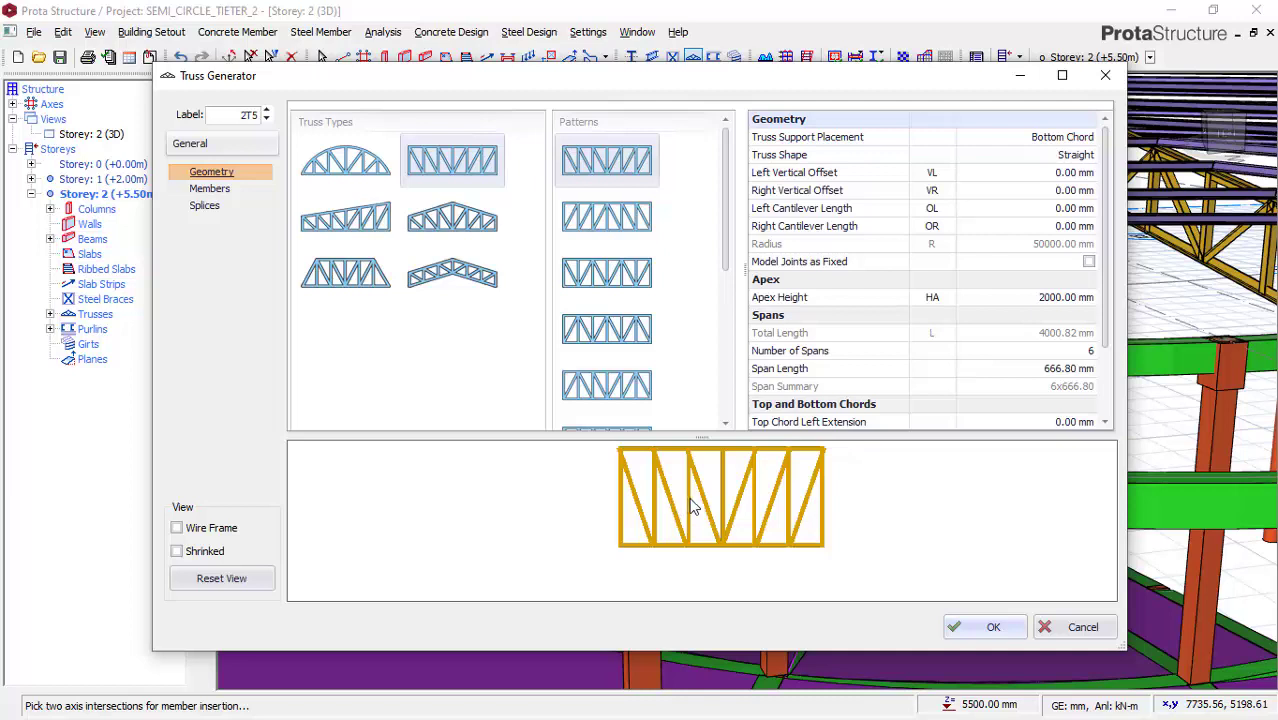
{"action": "left_click", "coordinate": [209, 189]}
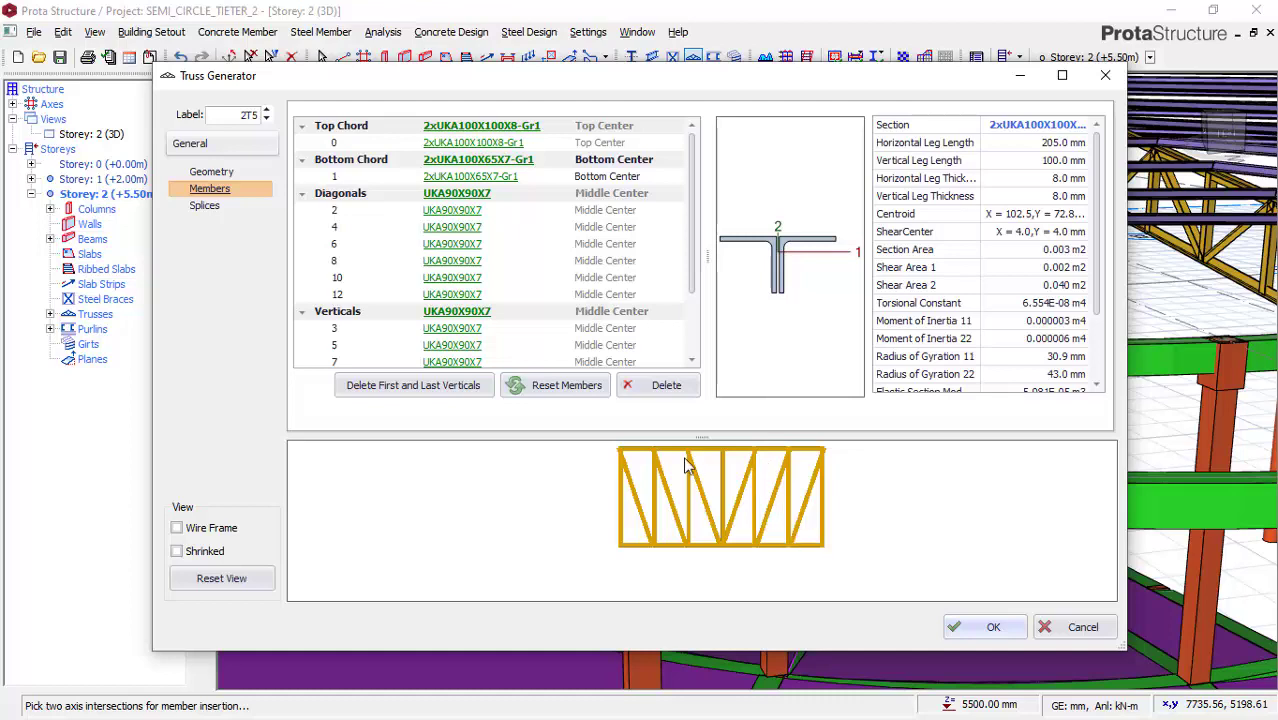
{"action": "left_click", "coordinate": [990, 637]}
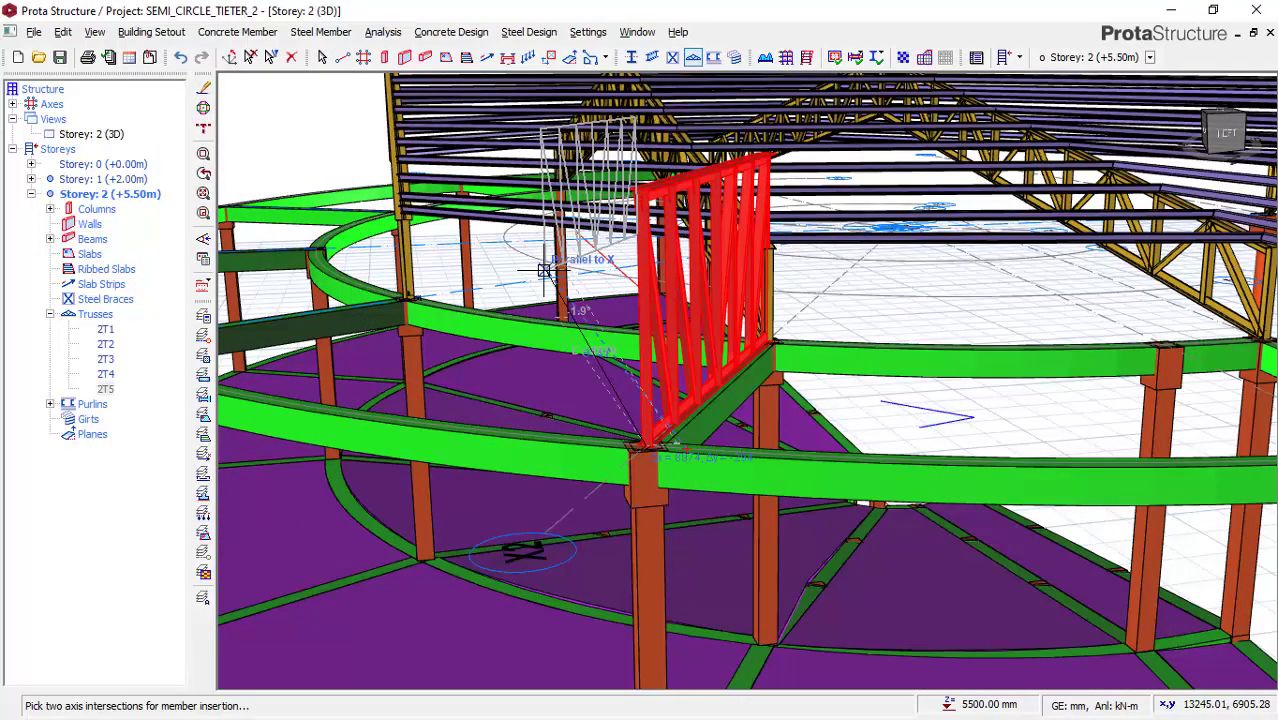
- Stop truss placement, orbit to face edge truss 2T5 and select it
{"action": "key", "text": "Escape"}
{"action": "mouse_move", "coordinate": [540, 340]}
{"action": "middle_mouse_down"}
{"action": "mouse_move", "coordinate": [605, 348]}
{"action": "mouse_move", "coordinate": [648, 335]}
{"action": "middle_mouse_up"}
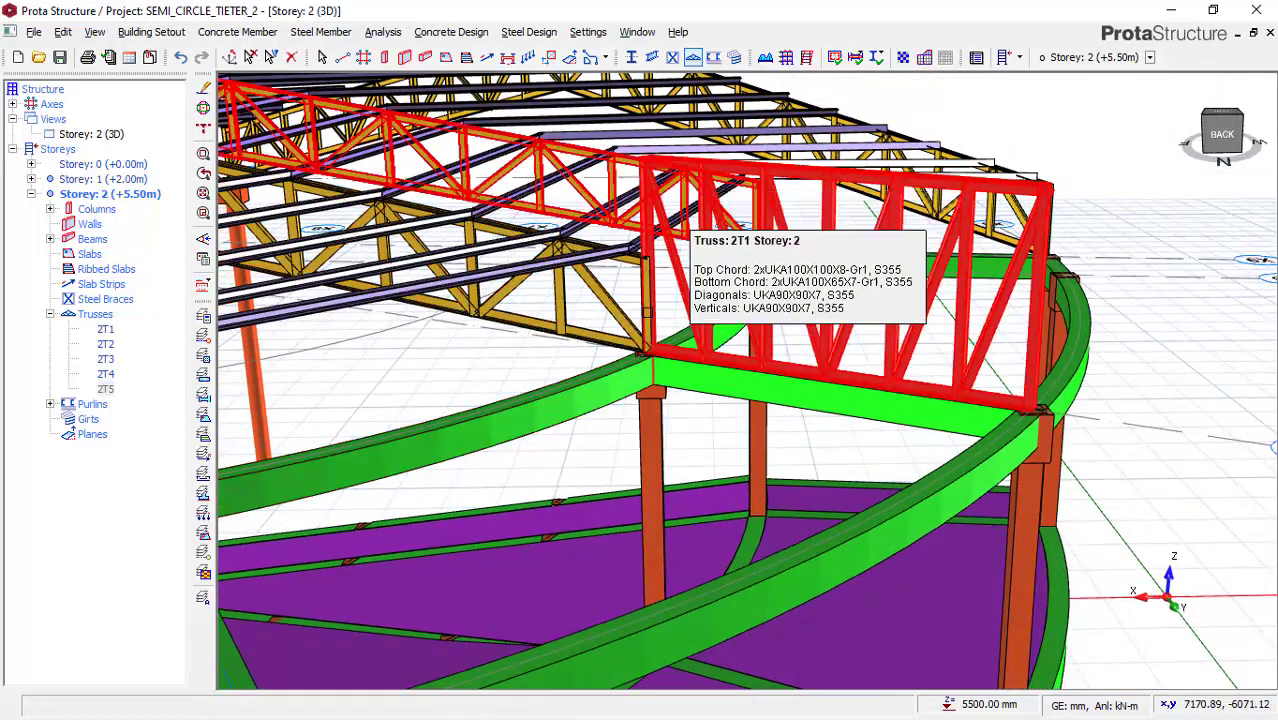
{"action": "mouse_move", "coordinate": [608, 320]}
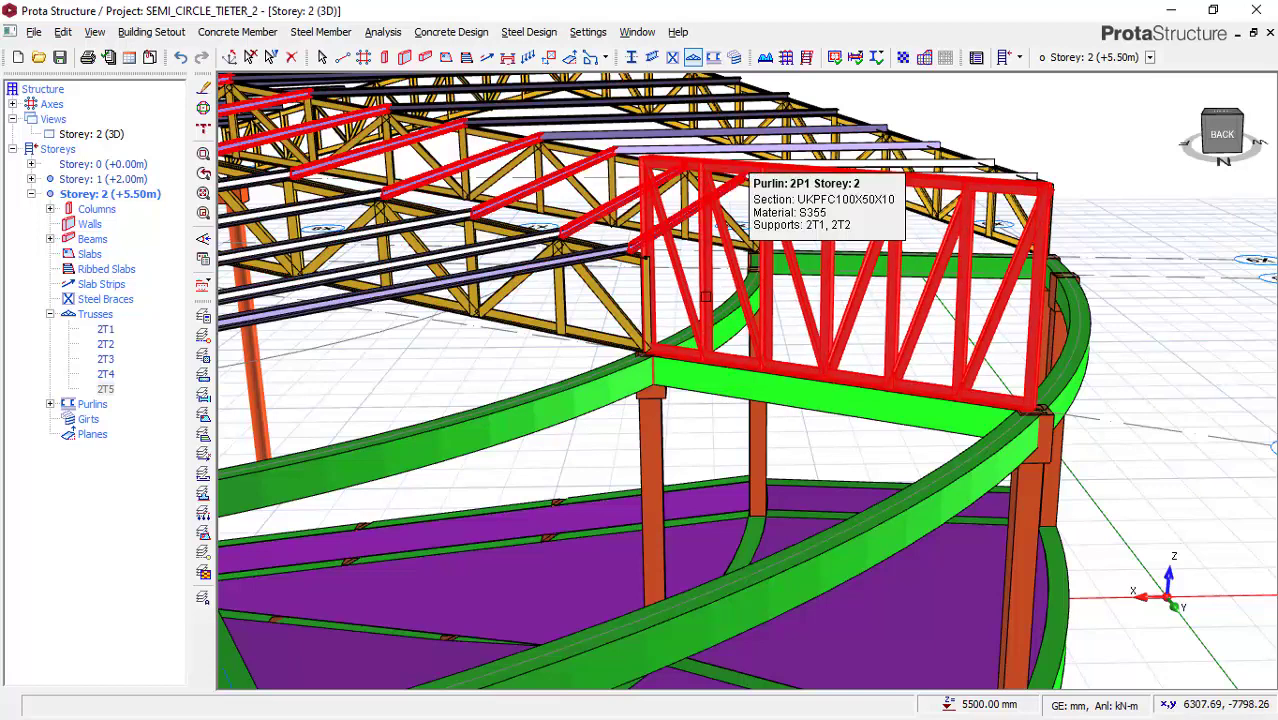
{"action": "middle_click_drag", "start_coordinate": [613, 316], "coordinate": [879, 339]}
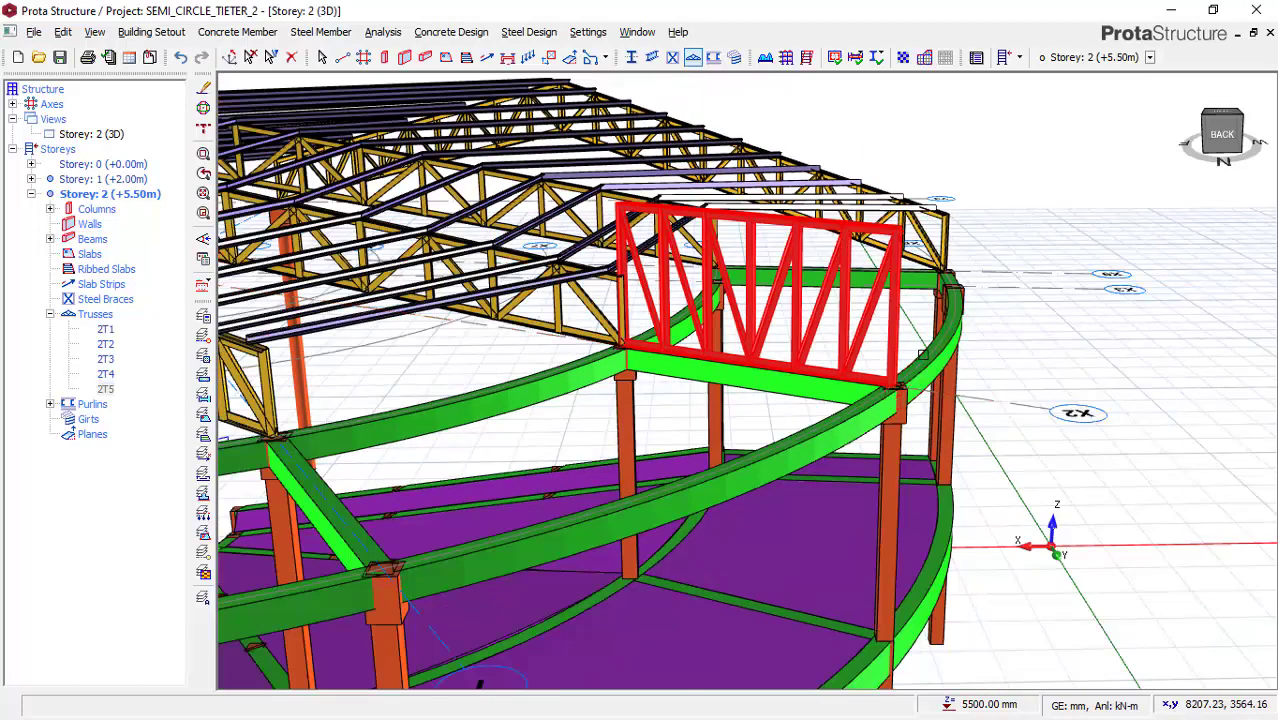
{"action": "left_click", "coordinate": [859, 330]}
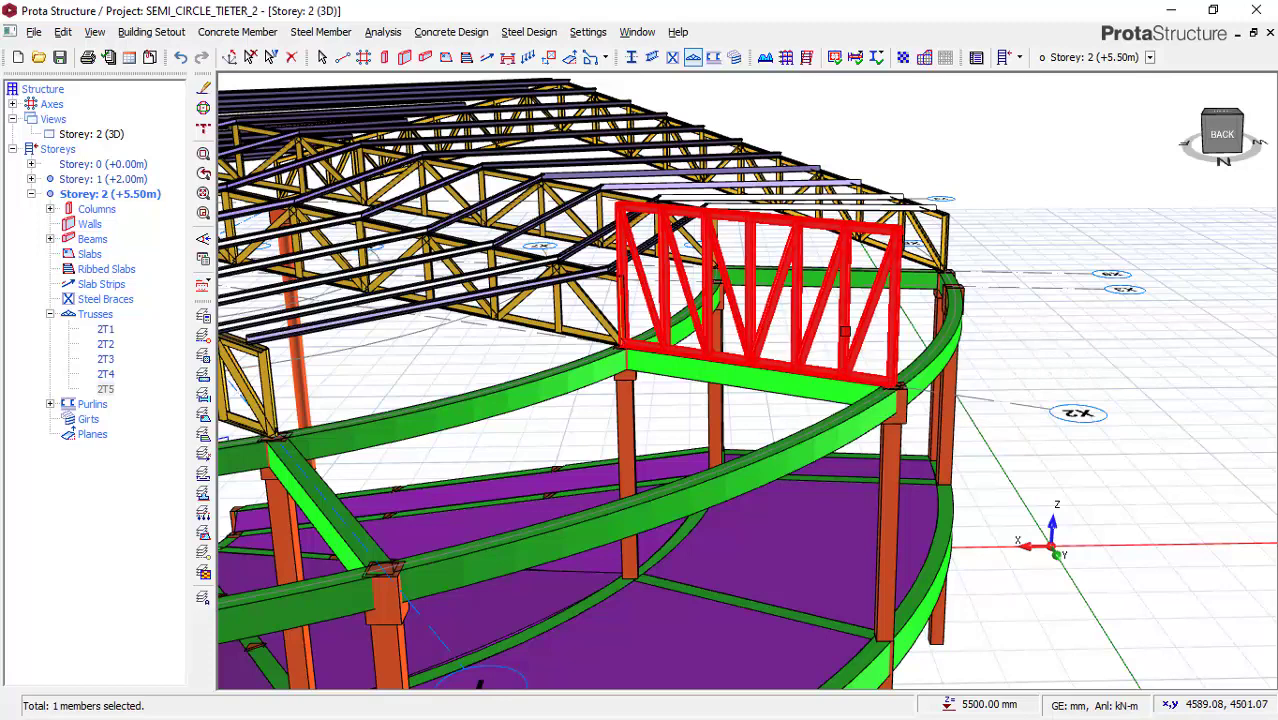
{"action": "right_click", "coordinate": [848, 332]}
- Reduce truss 2T5's apex height to 1000 mm in the Truss Generator
{"action": "left_click", "coordinate": [868, 338]}
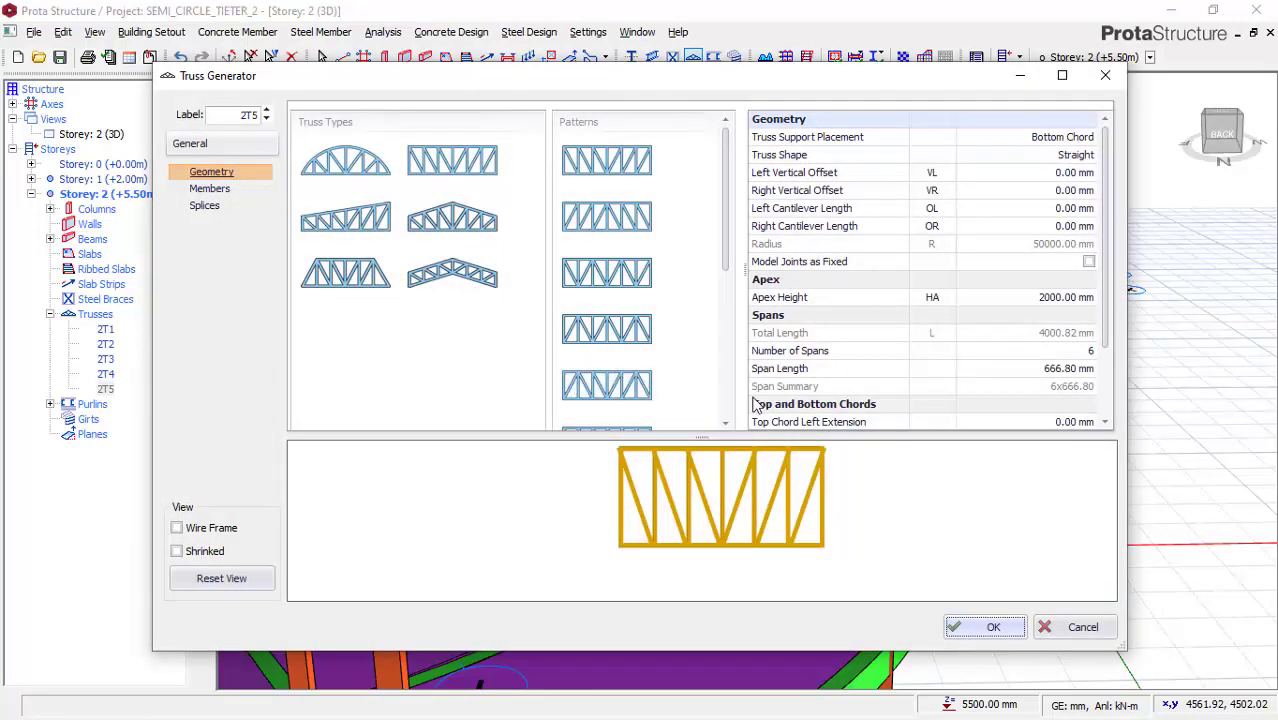
{"action": "left_click", "coordinate": [1046, 300]}
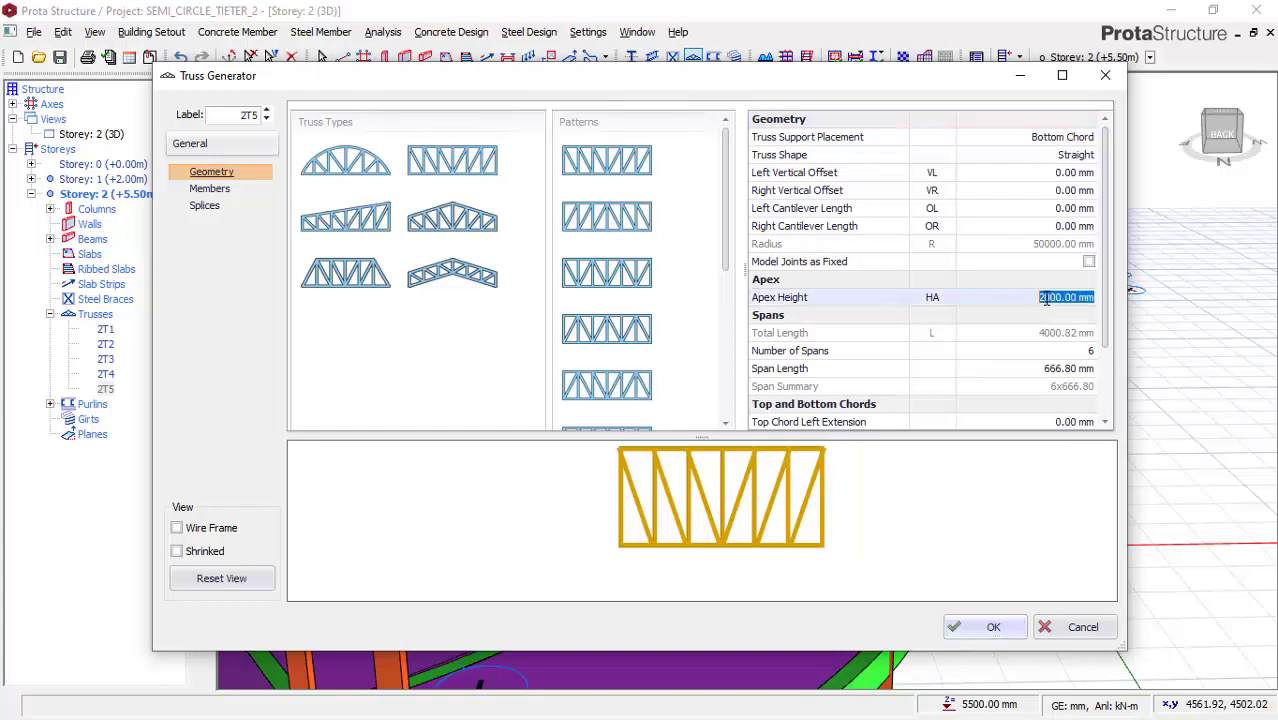
{"action": "left_click", "coordinate": [1045, 298]}
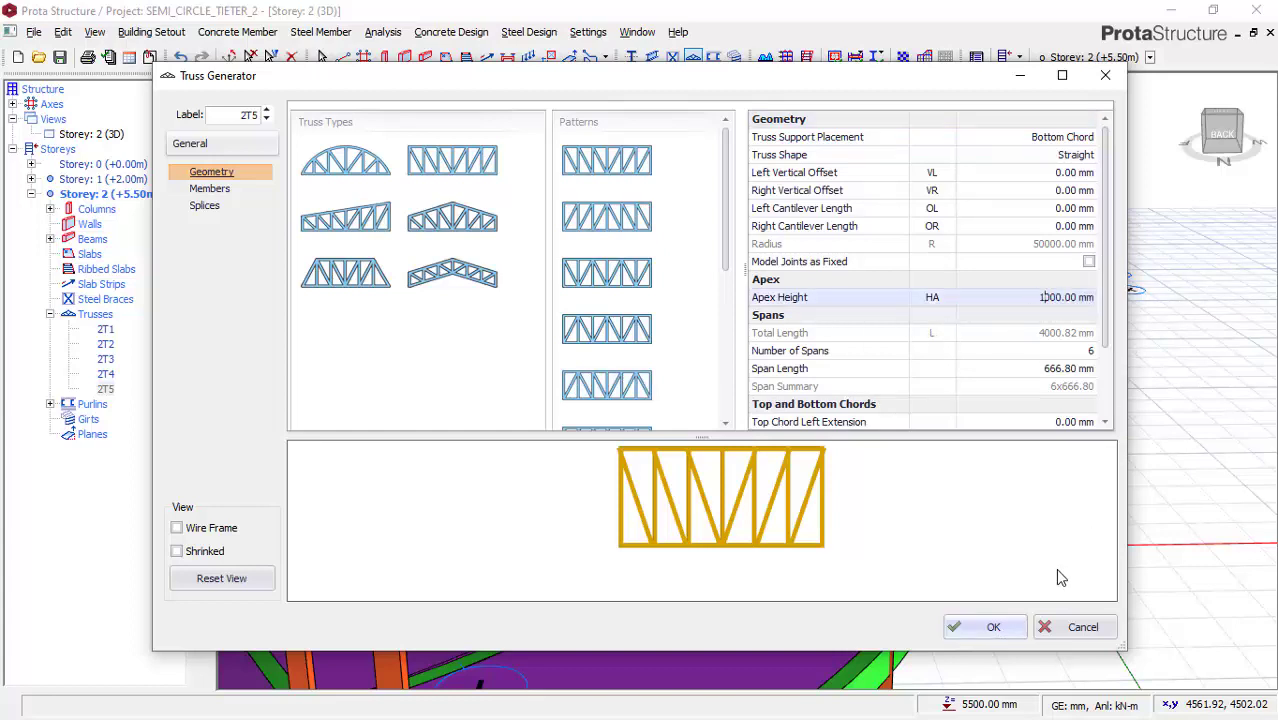
{"action": "left_click", "coordinate": [993, 628]}
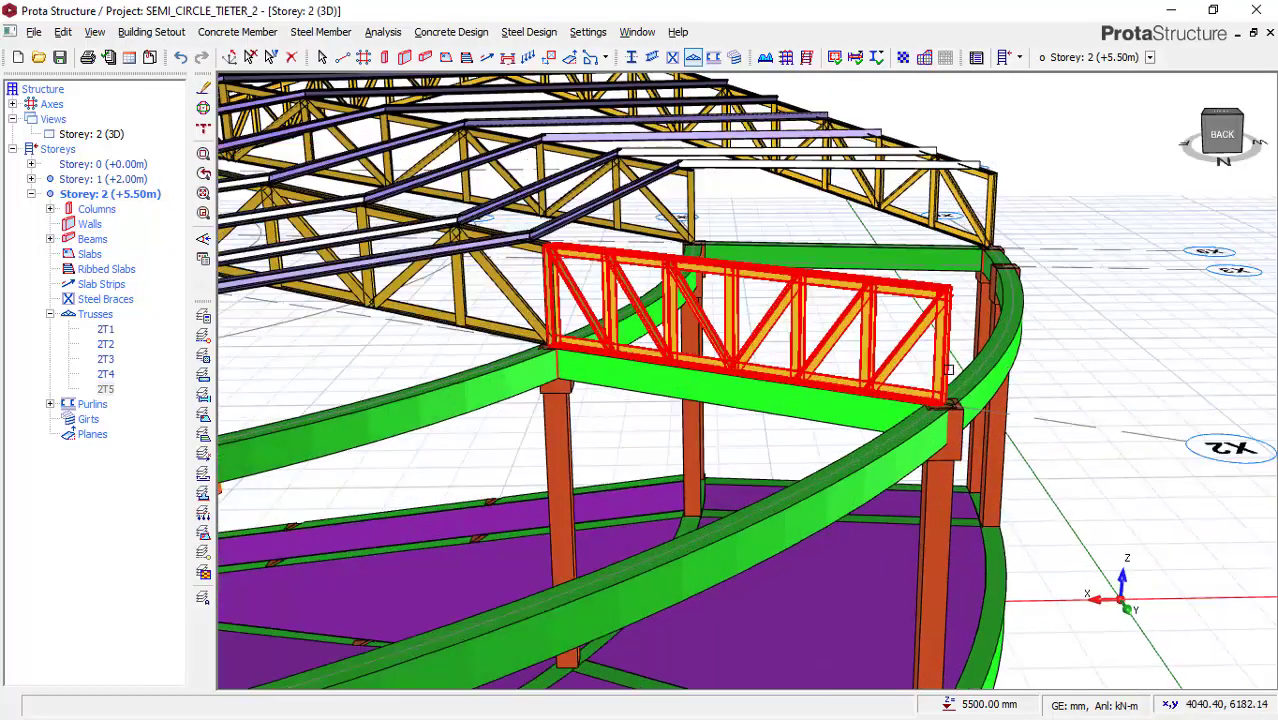
- Insert edge truss 2T6 from a column top to the existing roof truss end
{"action": "scroll", "coordinate": [900, 354], "scroll_direction": "down", "scroll_amount": 2}
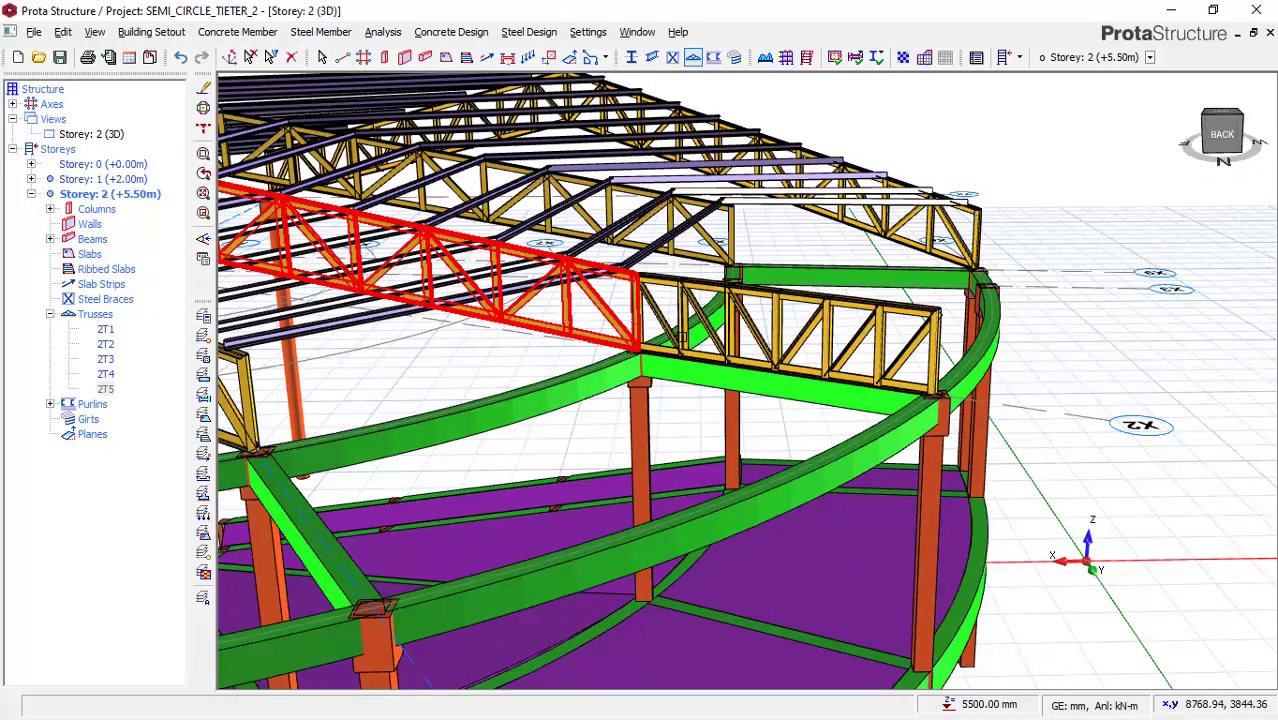
{"action": "scroll", "coordinate": [919, 362], "scroll_direction": "down", "scroll_amount": 2}
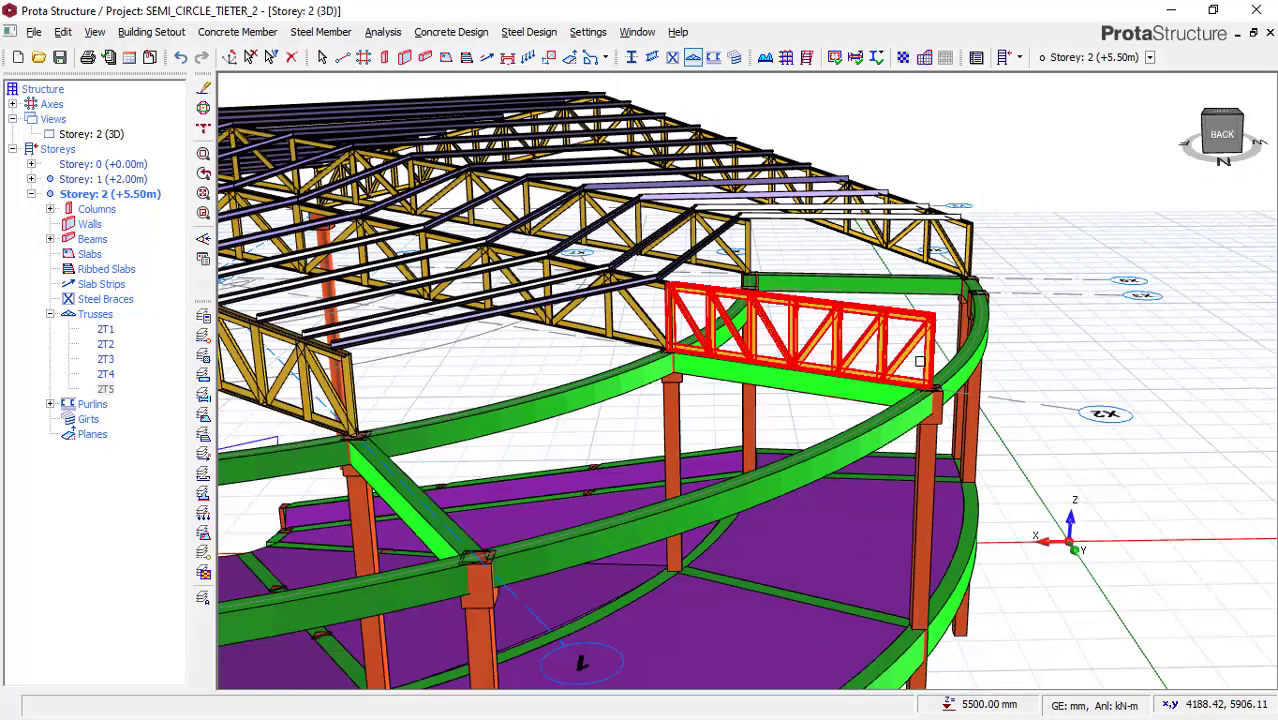
{"action": "scroll", "coordinate": [919, 362], "scroll_direction": "down", "scroll_amount": 1}
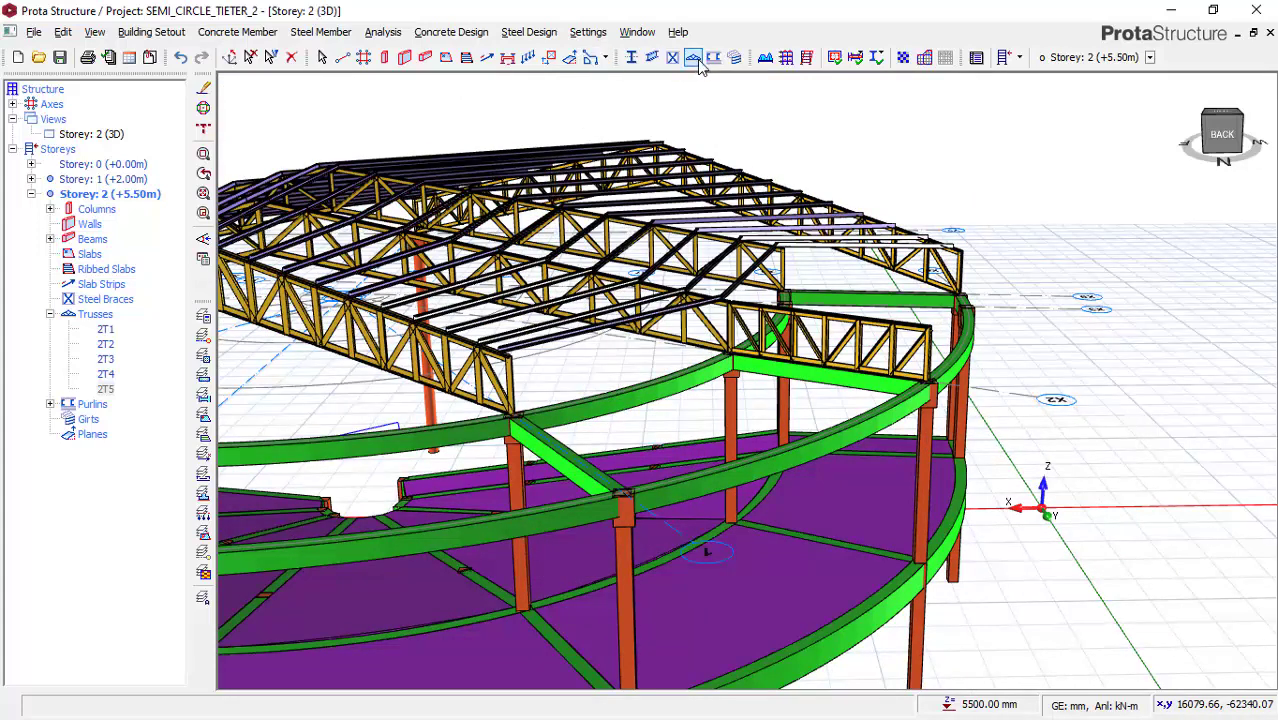
{"action": "key", "text": "Escape"}
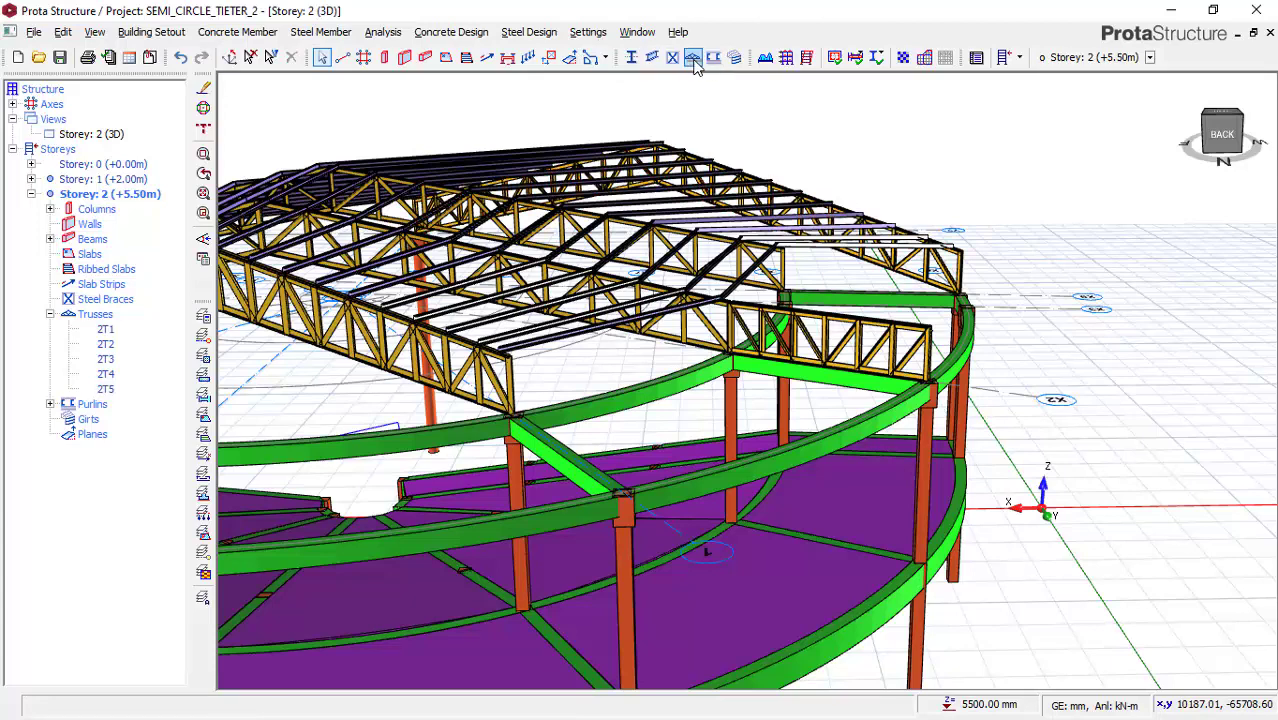
{"action": "scroll", "coordinate": [560, 440], "scroll_direction": "up", "scroll_amount": 2}
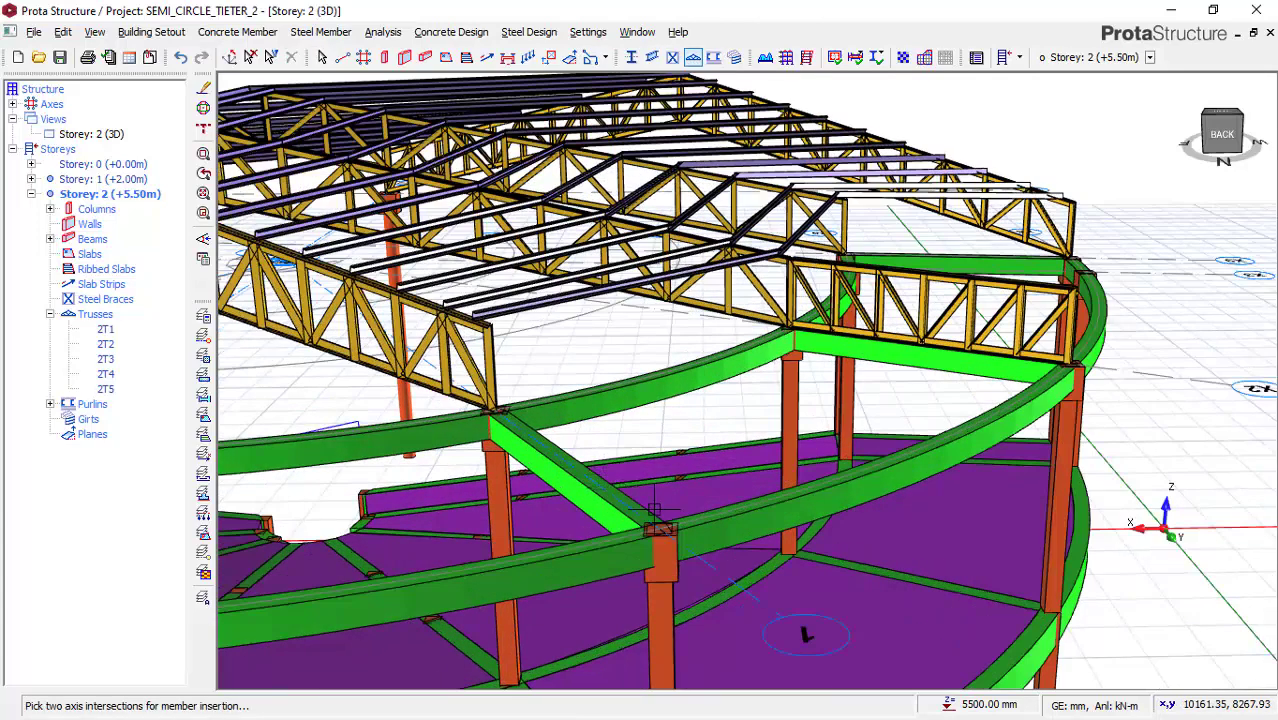
{"action": "left_click", "coordinate": [658, 527]}
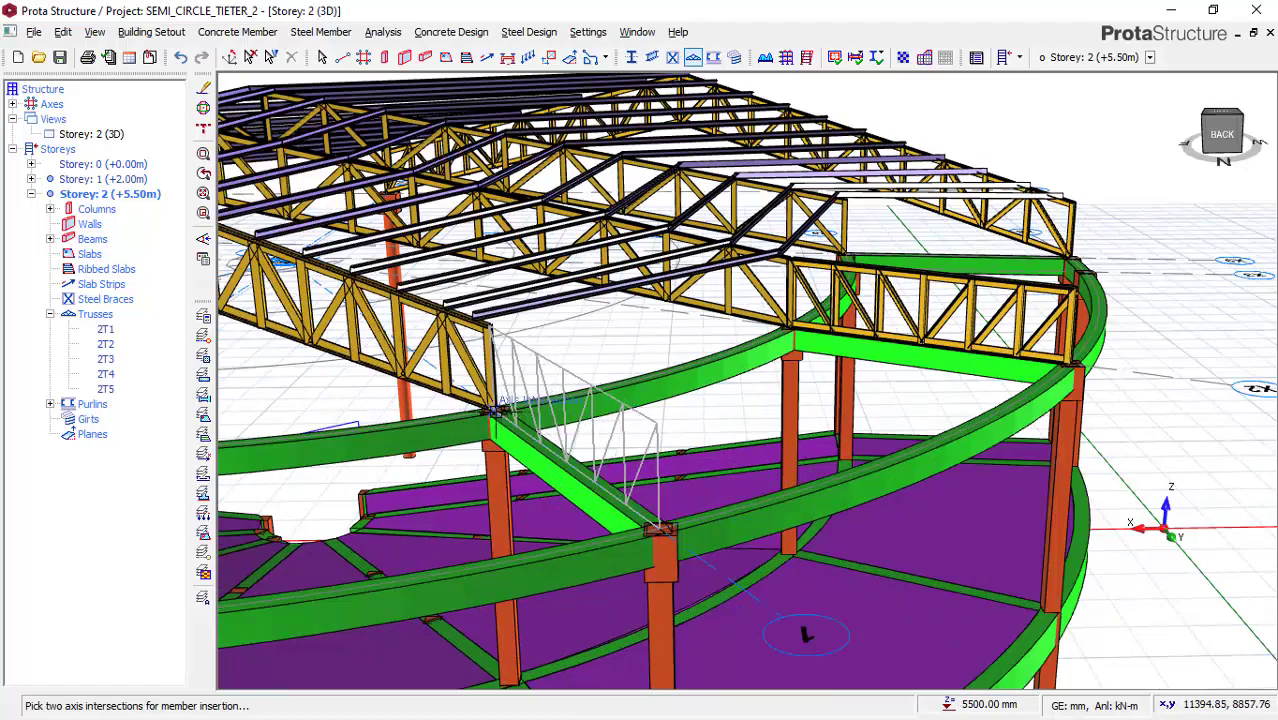
{"action": "left_click", "coordinate": [495, 408]}
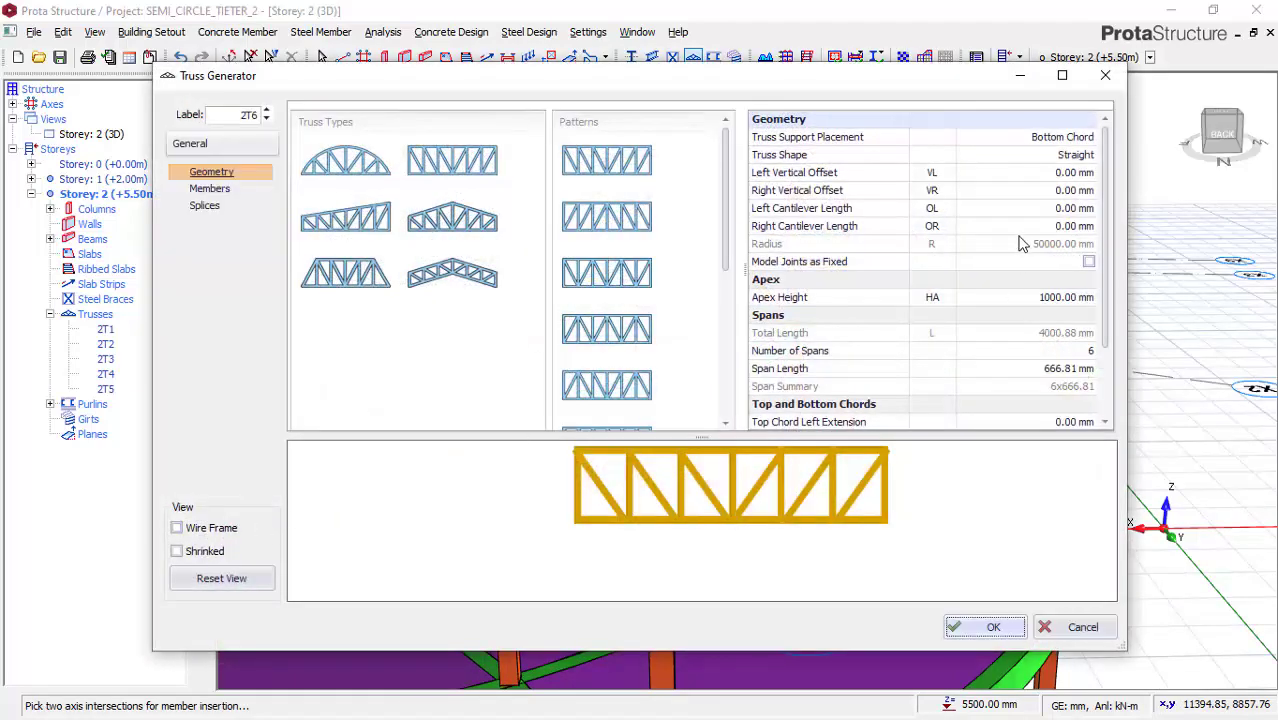
{"action": "left_click", "coordinate": [985, 630]}
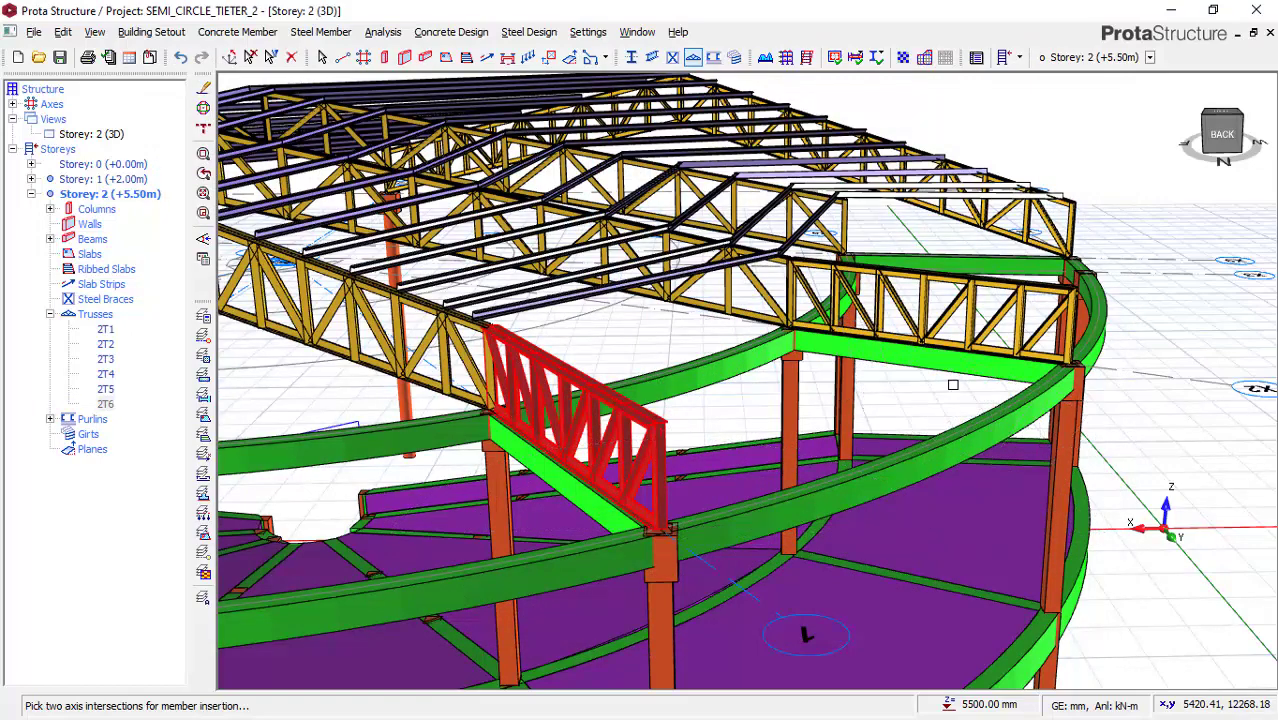
{"action": "scroll", "coordinate": [950, 377], "scroll_direction": "down", "scroll_amount": 4}
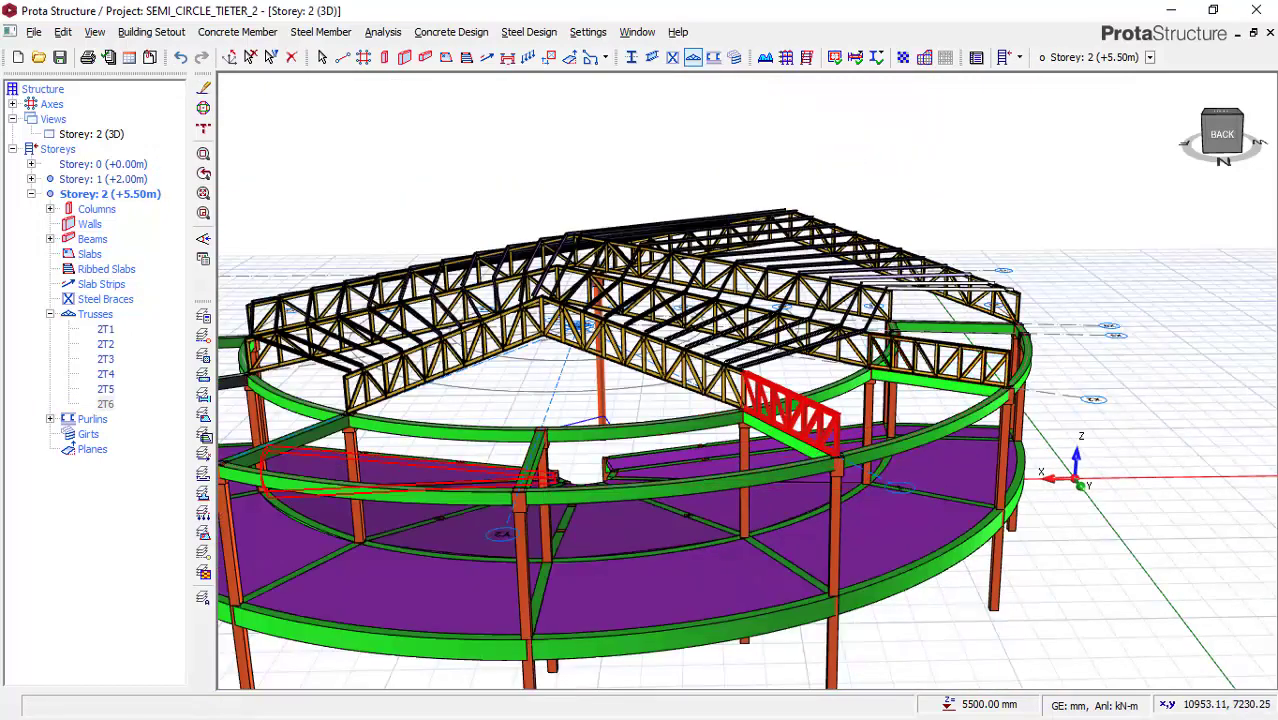
{"action": "middle_click_drag", "start_coordinate": [255, 420], "coordinate": [780, 480]}
{"action": "middle_click_drag", "start_coordinate": [560, 560], "coordinate": [579, 435]}
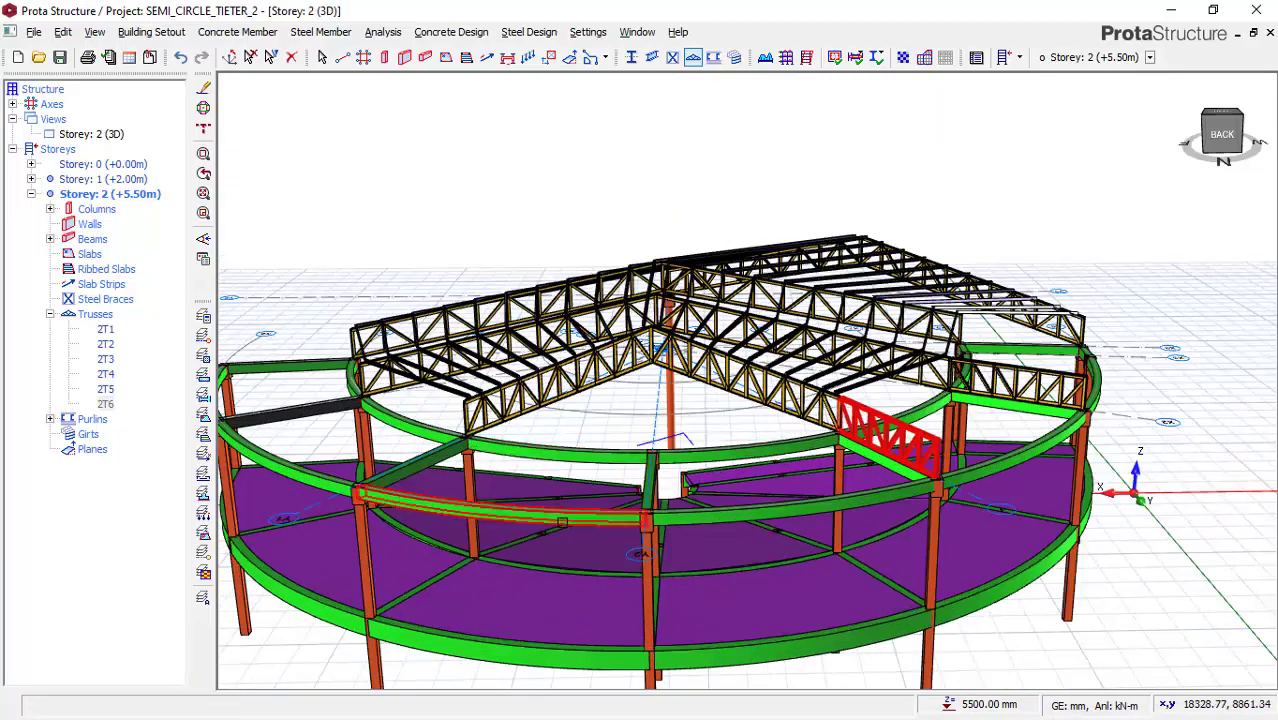
{"action": "middle_click_drag", "start_coordinate": [513, 483], "coordinate": [747, 456]}
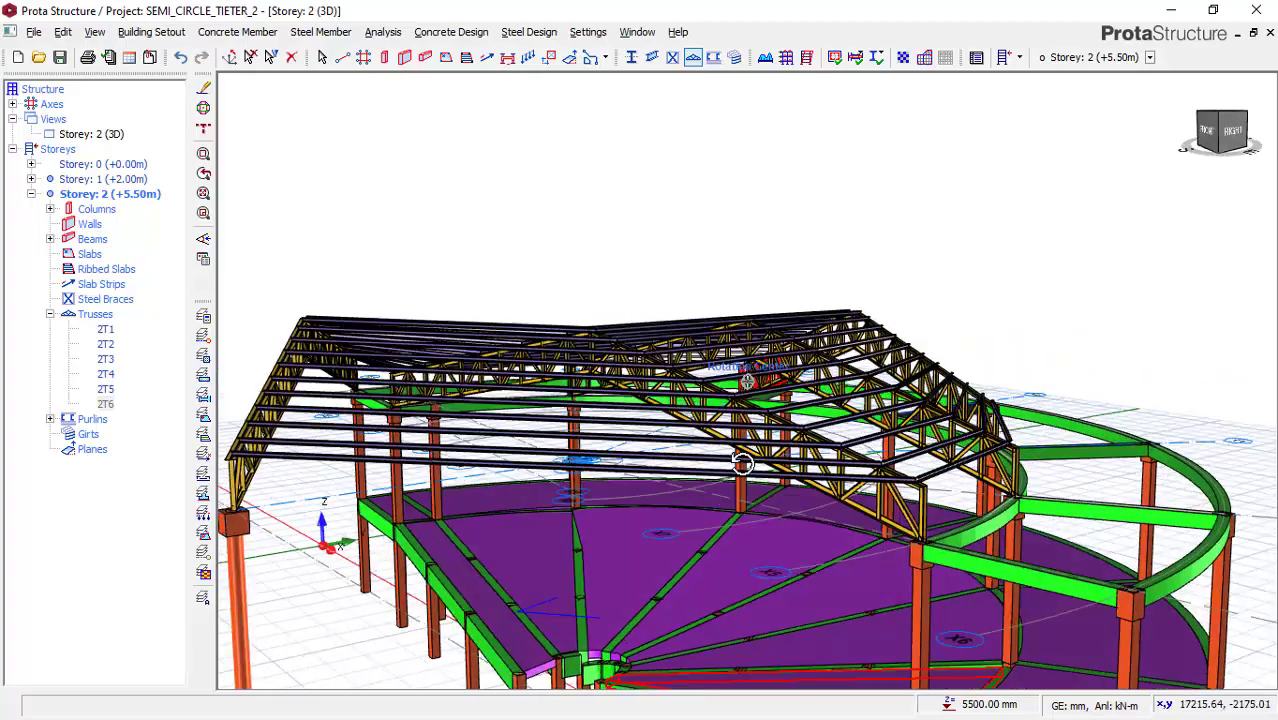
{"action": "scroll", "coordinate": [747, 456], "scroll_direction": "down", "scroll_amount": 3}
{"action": "middle_click_drag", "start_coordinate": [782, 507], "coordinate": [876, 561]}
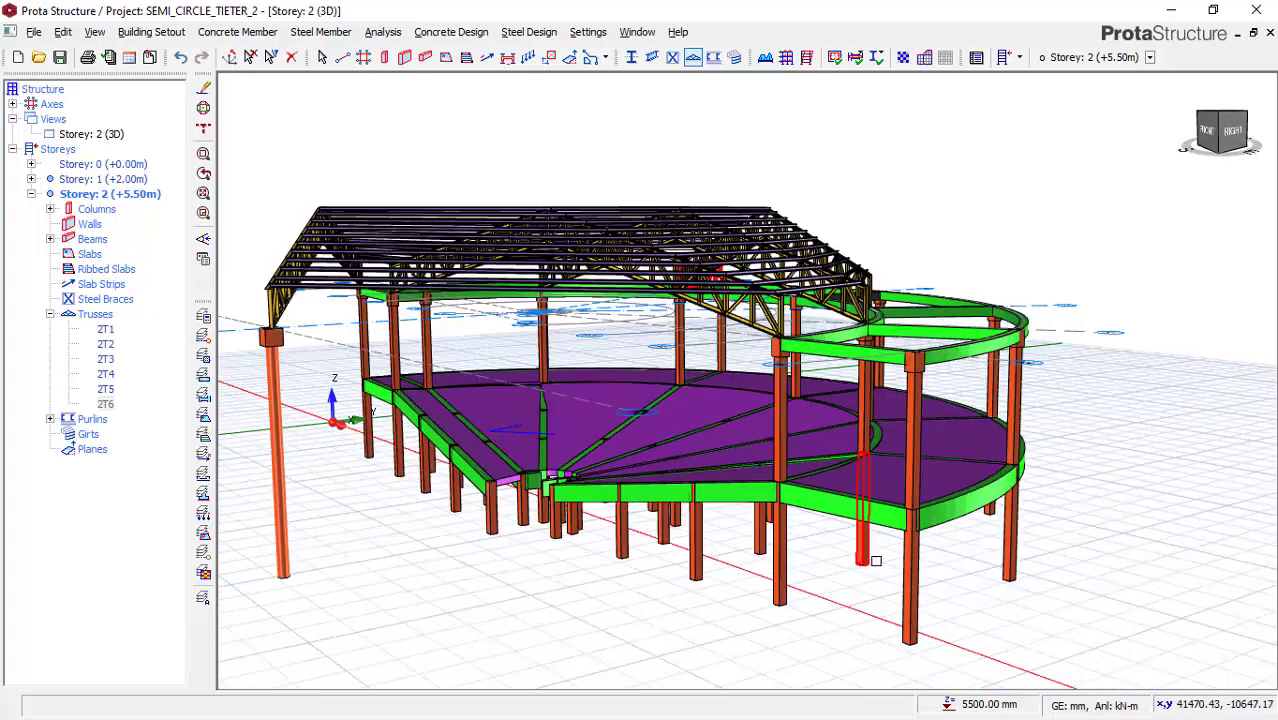
{"action": "mouse_move", "coordinate": [990, 497]}
{"action": "middle_mouse_down"}
{"action": "mouse_move", "coordinate": [813, 474]}
{"action": "mouse_move", "coordinate": [904, 485]}
{"action": "middle_mouse_up"}
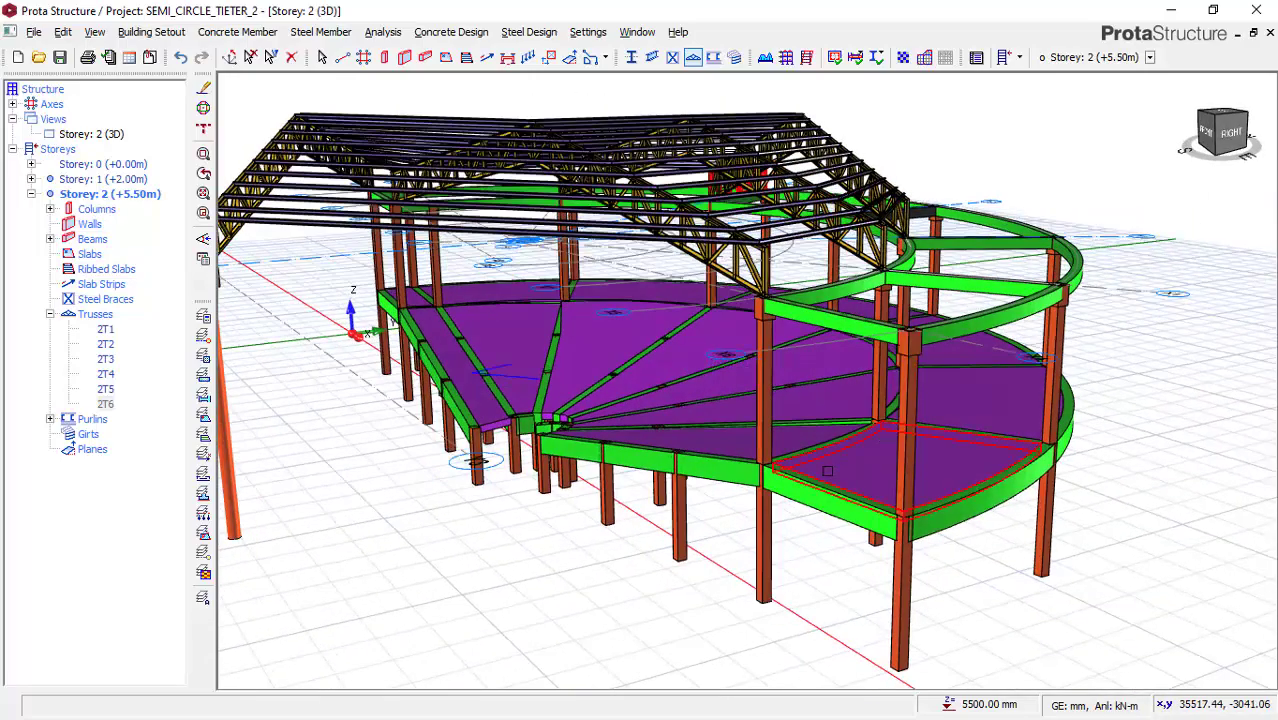
{"action": "scroll", "coordinate": [827, 470], "scroll_direction": "down", "scroll_amount": 2}
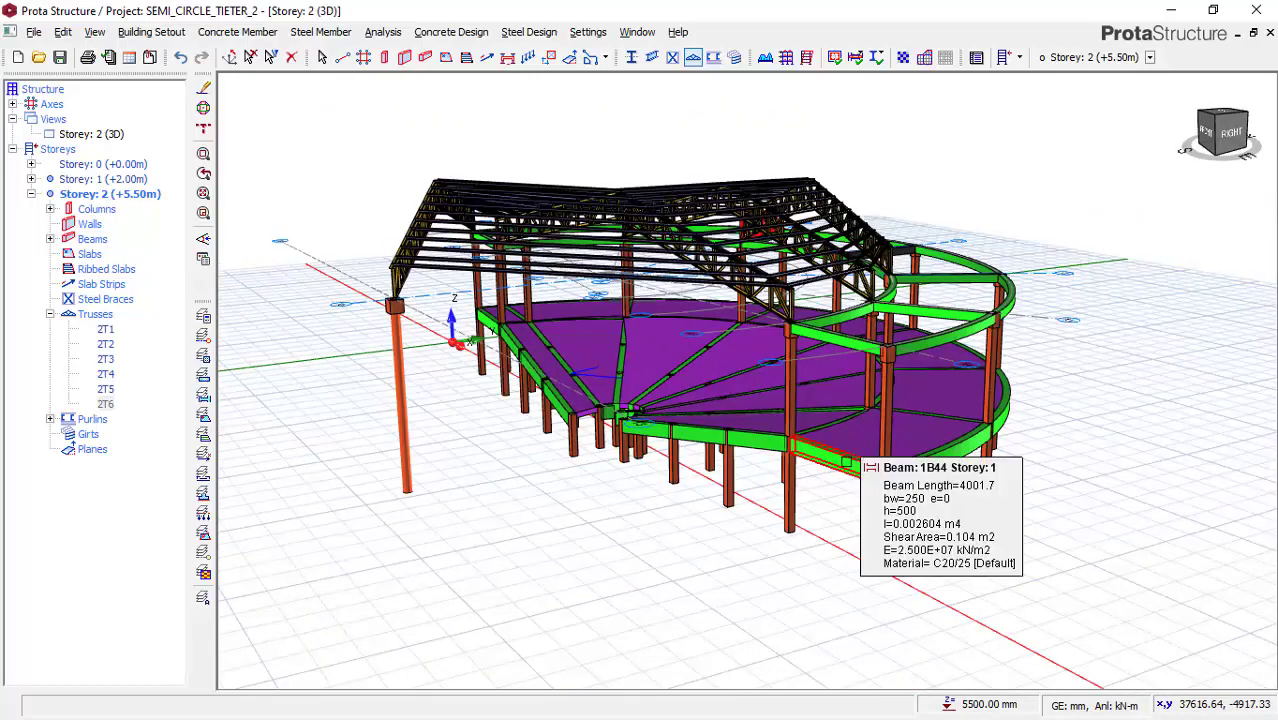
{"action": "scroll", "coordinate": [760, 470], "scroll_direction": "up", "scroll_amount": 3}
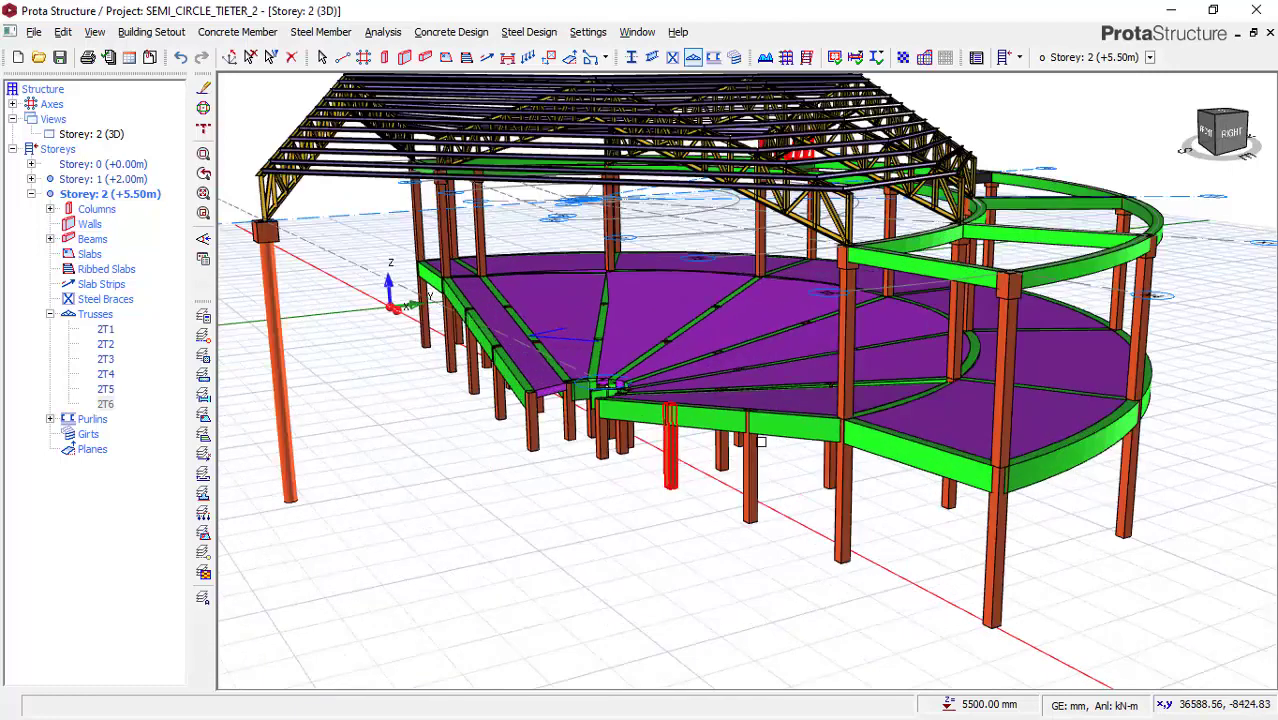
{"action": "middle_click_drag", "start_coordinate": [760, 455], "coordinate": [760, 436]}
{"action": "scroll", "coordinate": [686, 538], "scroll_direction": "down", "scroll_amount": 2}
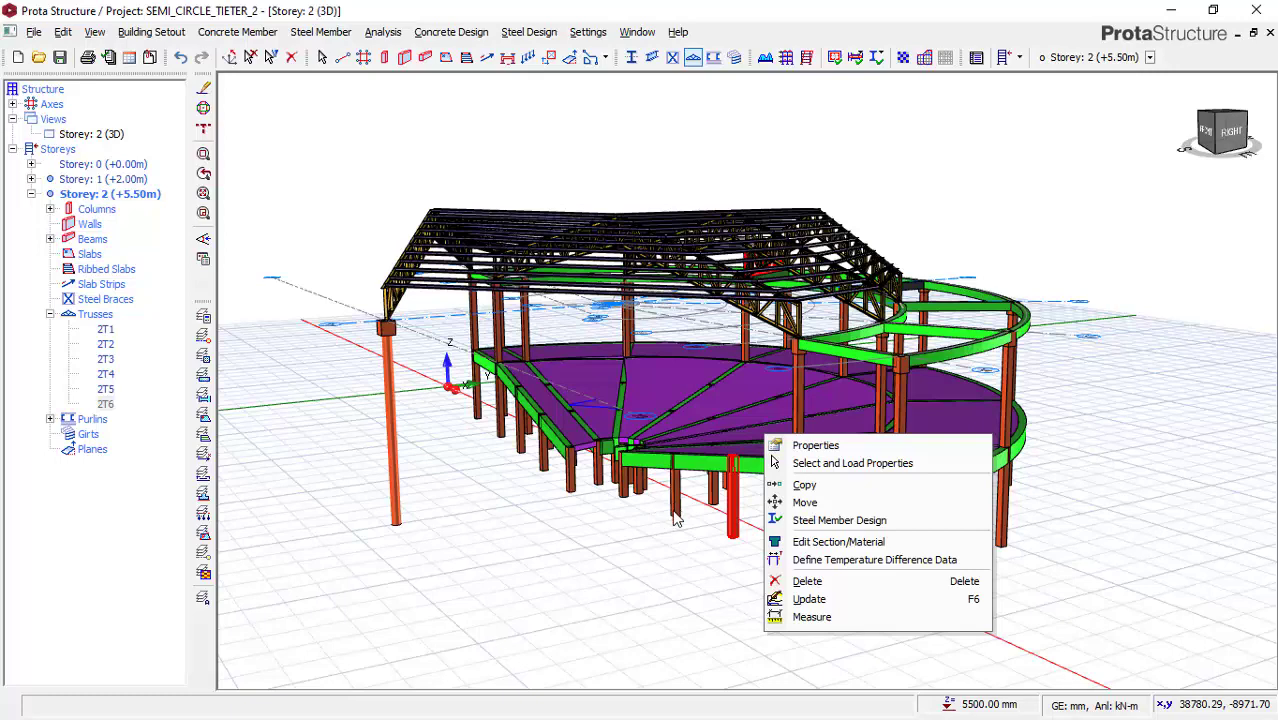
{"action": "key", "text": "Escape"}
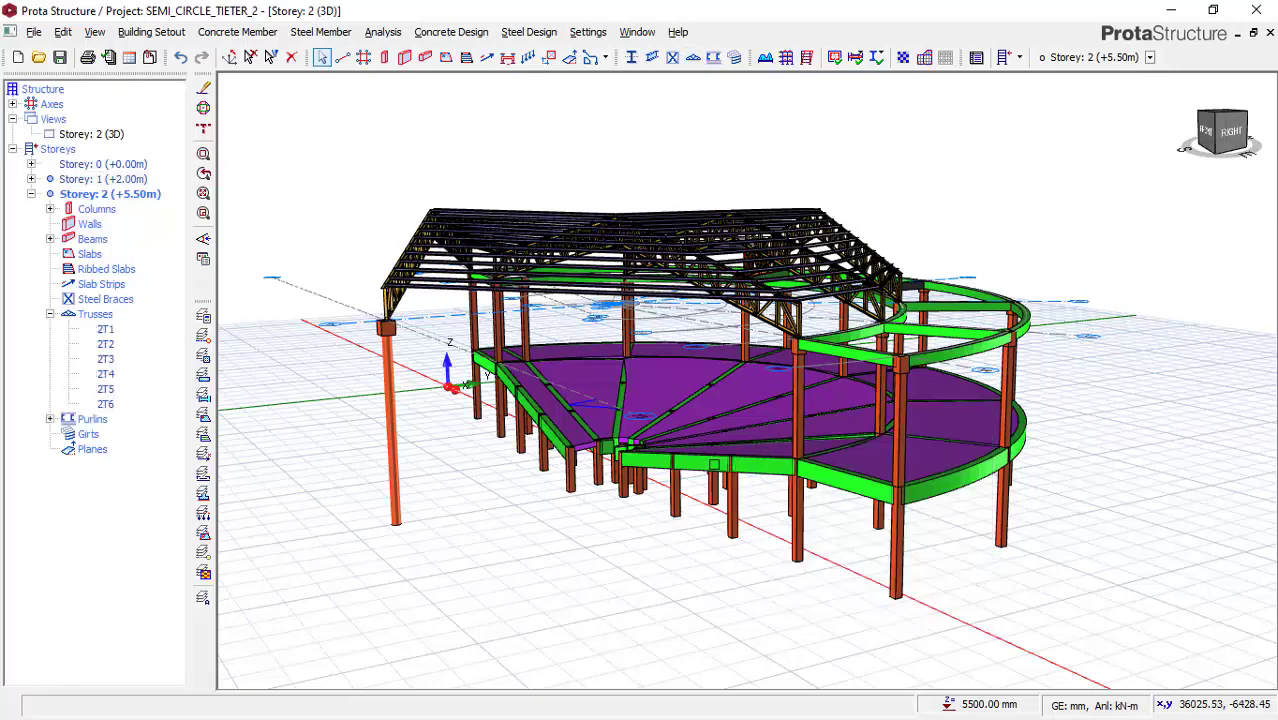
{"action": "scroll", "coordinate": [714, 465], "scroll_direction": "up", "scroll_amount": 2}
{"action": "scroll", "coordinate": [736, 442], "scroll_direction": "down", "scroll_amount": 2}
{"action": "mouse_move", "coordinate": [710, 516]}
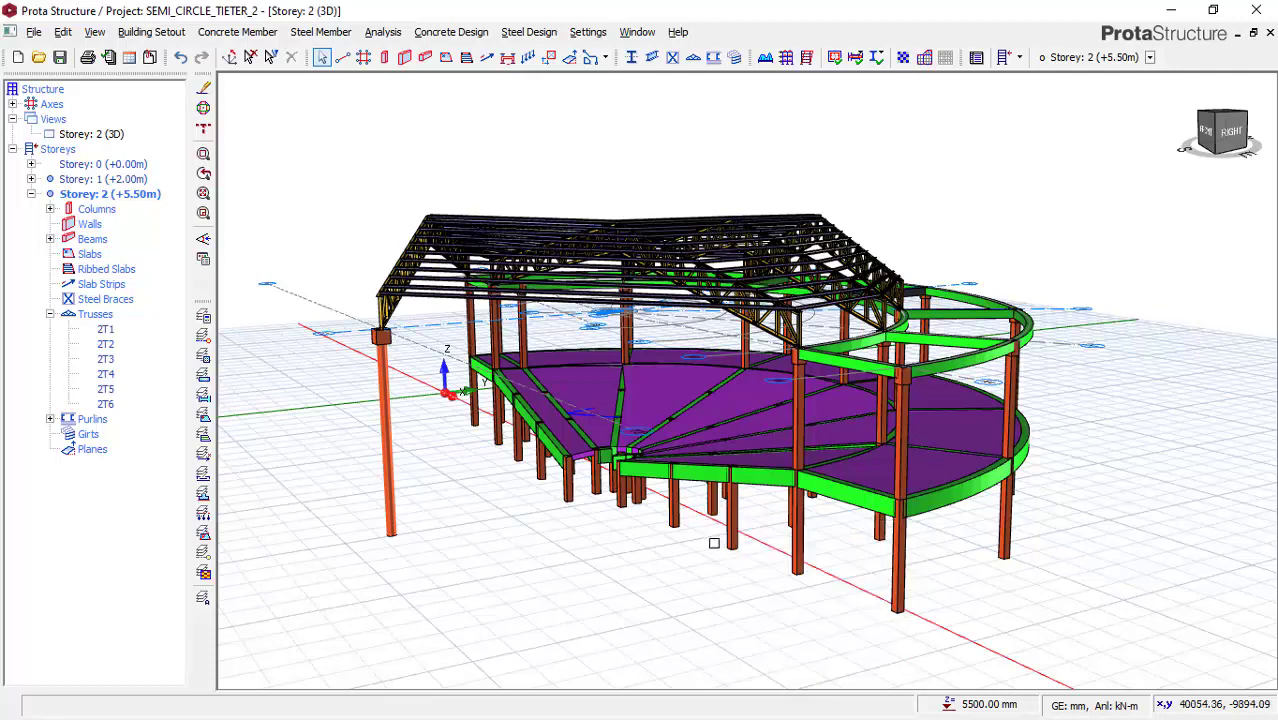
{"action": "scroll", "coordinate": [764, 512], "scroll_direction": "up", "scroll_amount": 1}
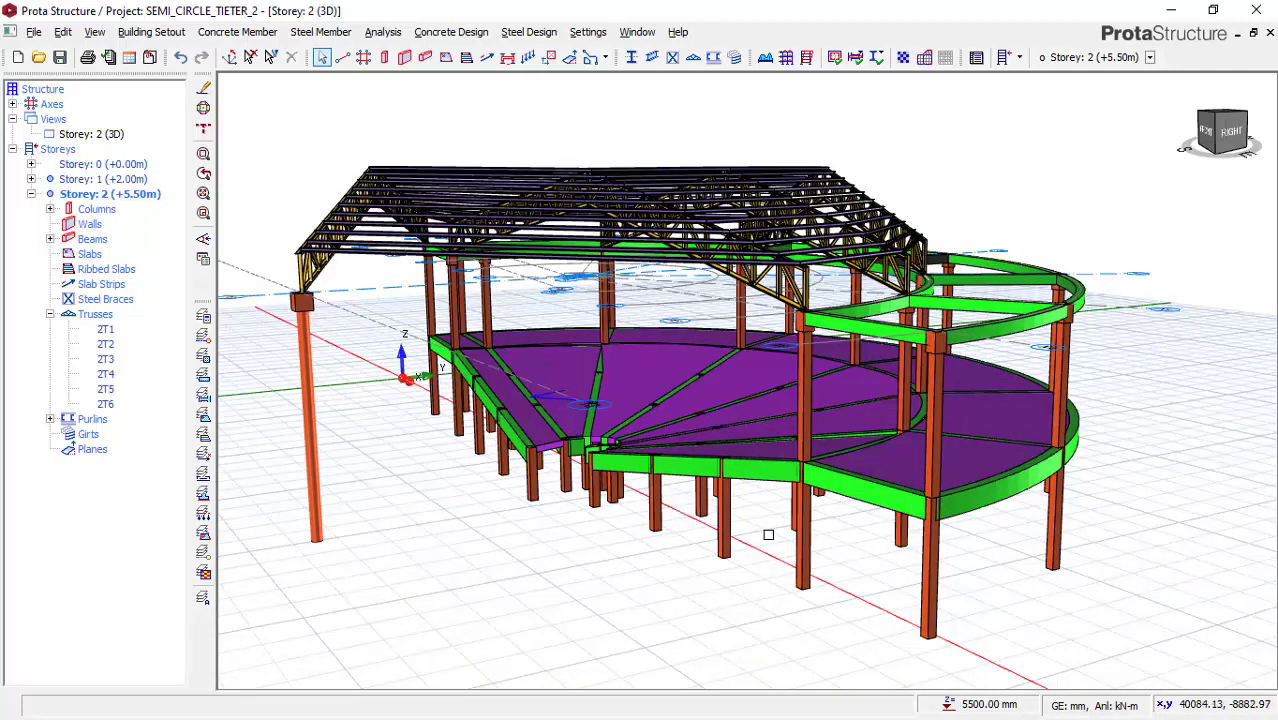
{"action": "middle_click_drag", "start_coordinate": [770, 535], "coordinate": [755, 528]}
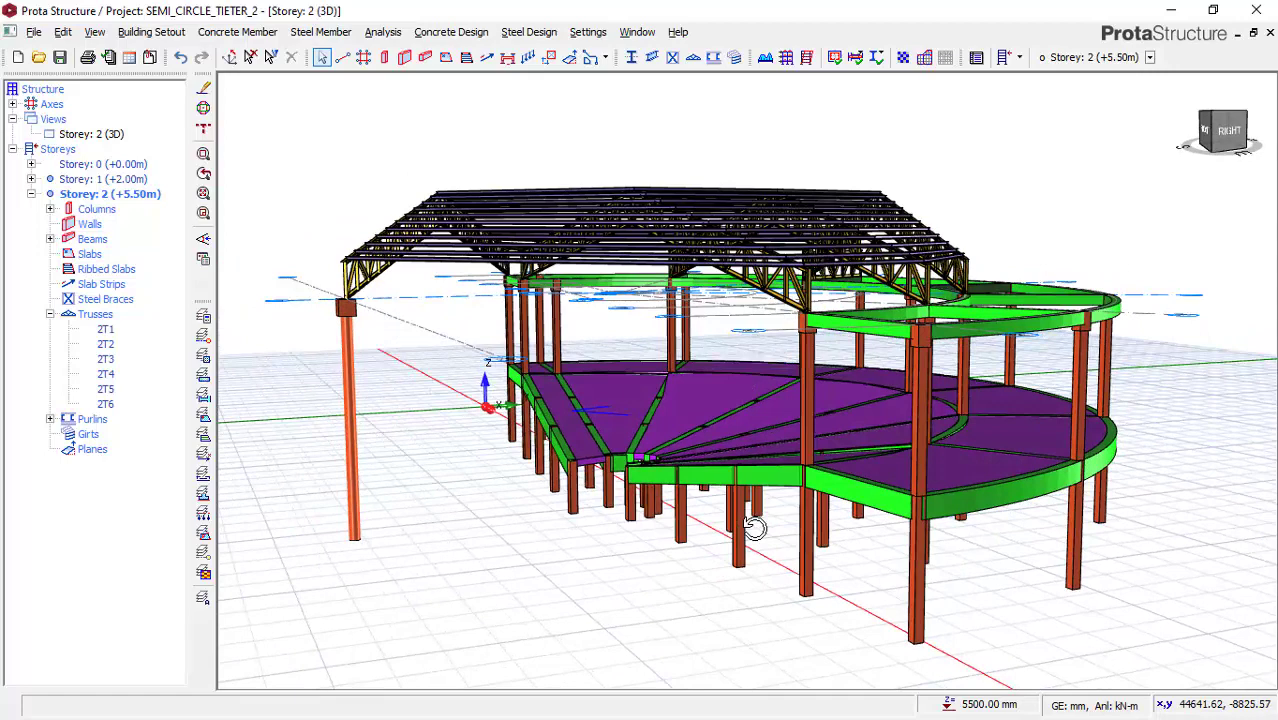